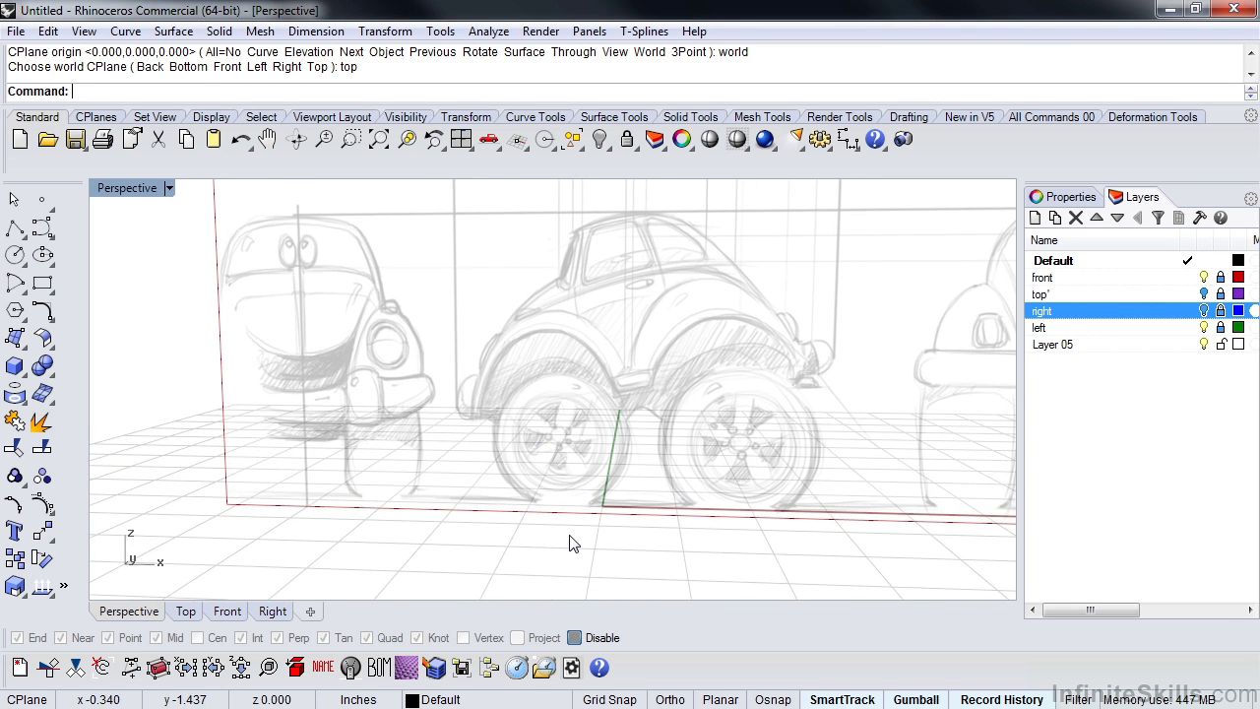
Step: Switch the viewport to the Front view and frame the rear wheel together with the rear-view tire sketch
key("ctrl+F2")
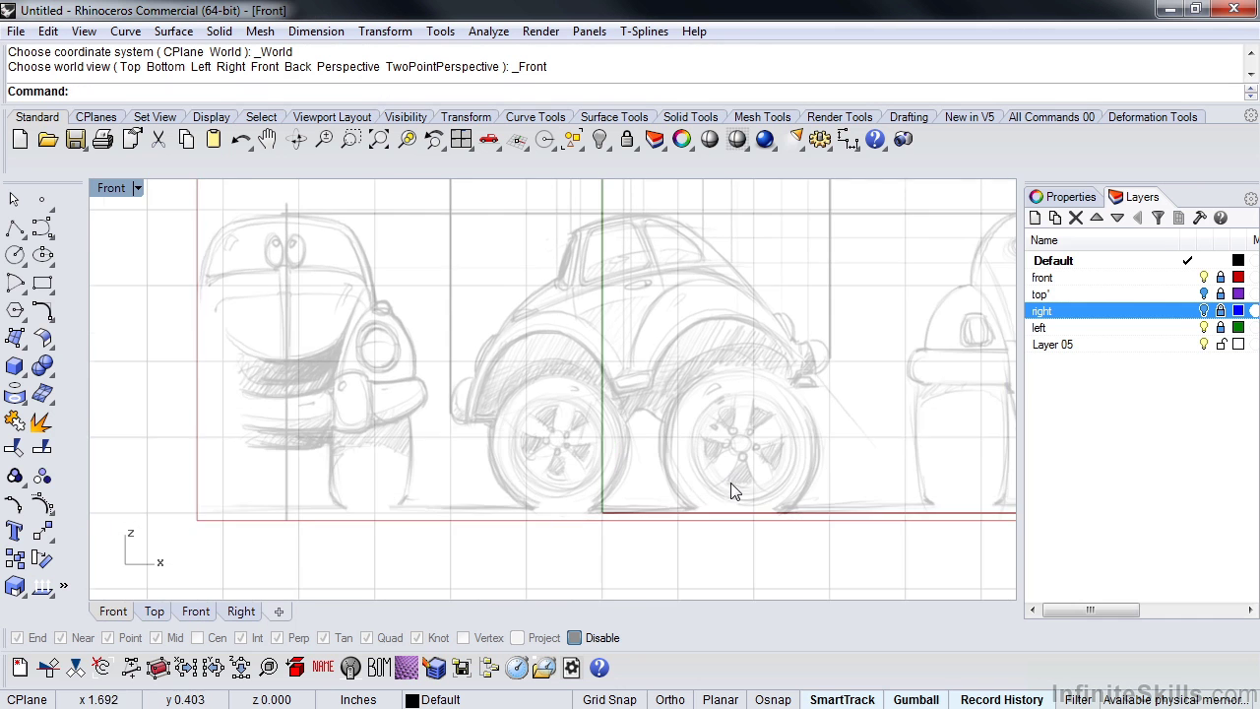
scroll(730, 484, "up", 2)
right_click_drag(727, 489, 519, 506)
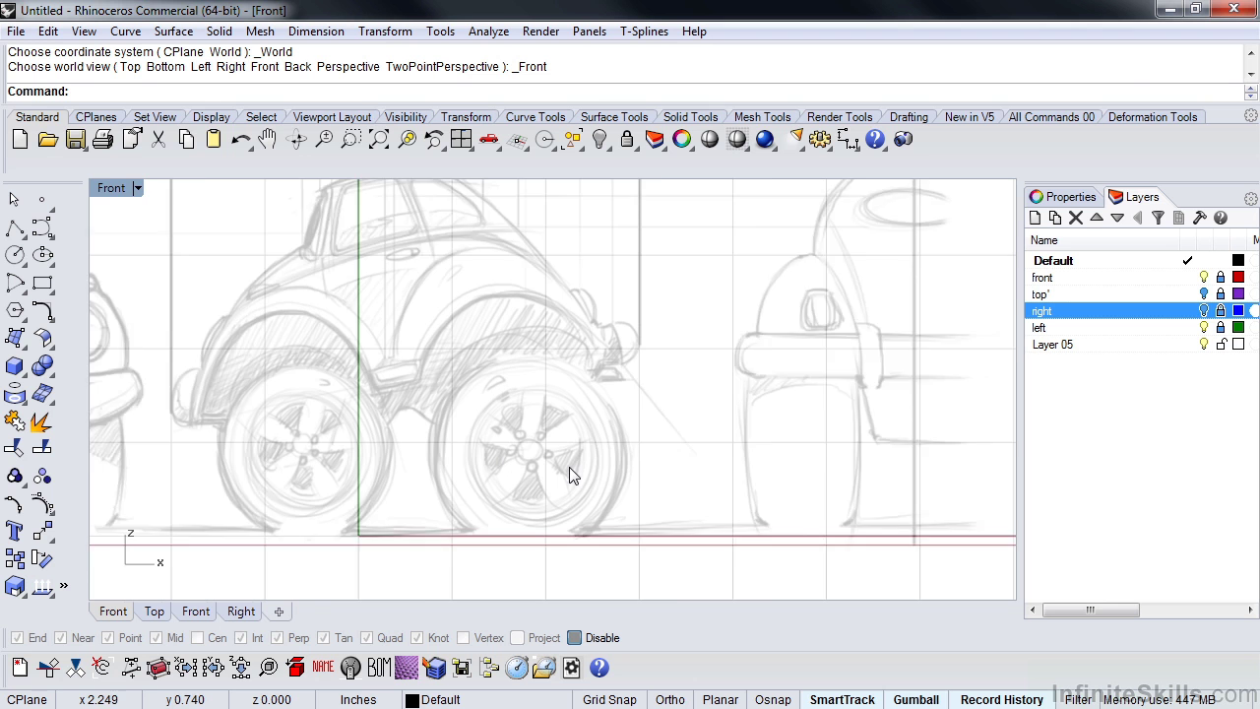
scroll(569, 467, "up", 4)
right_click_drag(549, 480, 577, 446)
scroll(587, 449, "down", 6)
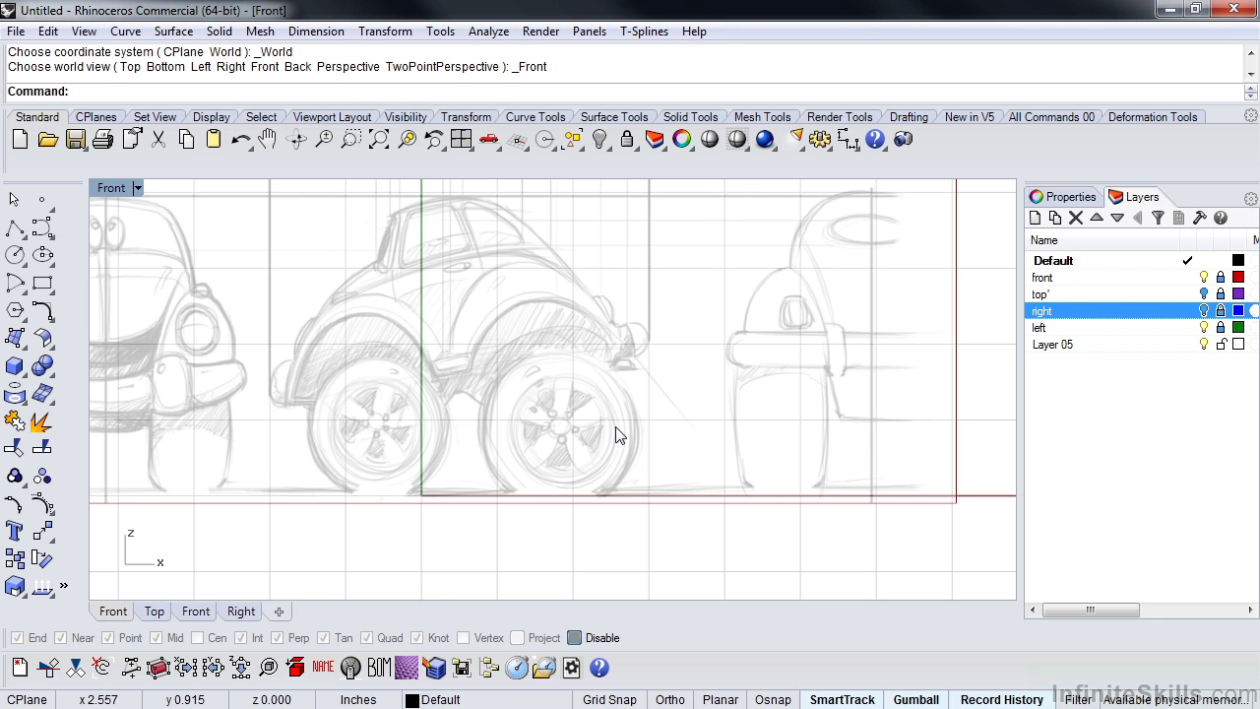
scroll(610, 407, "up", 2)
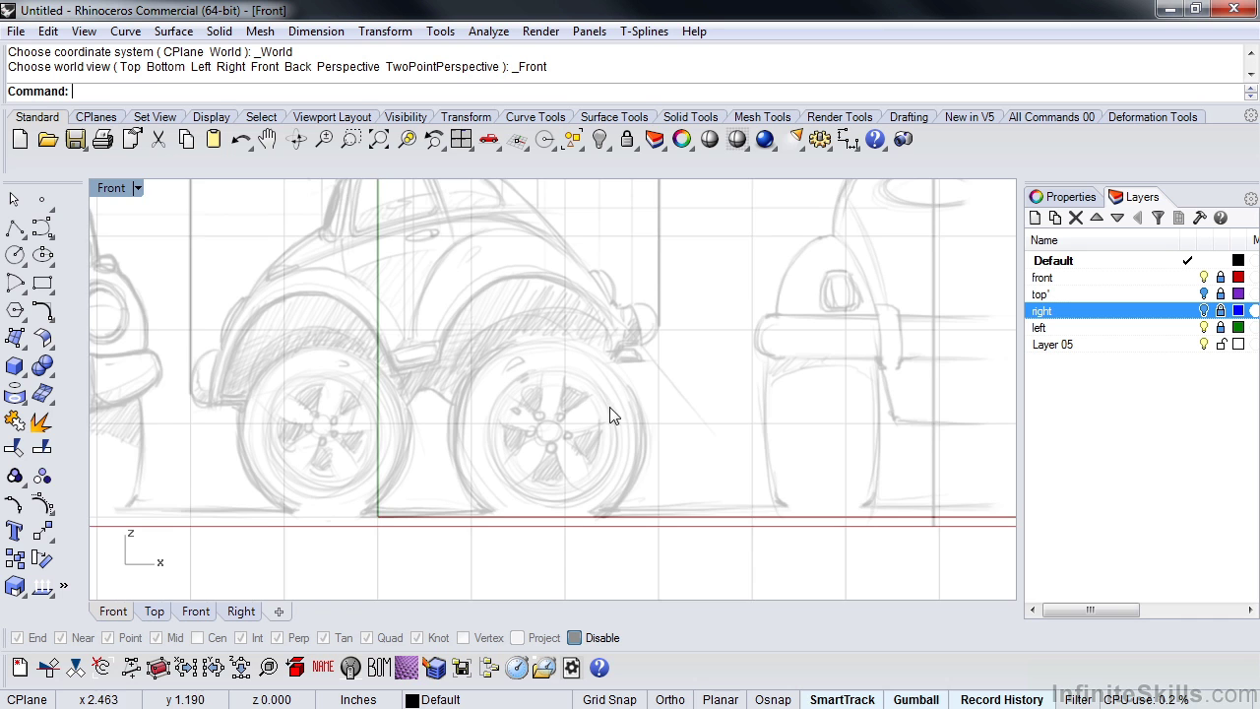
right_click_drag(656, 439, 612, 426)
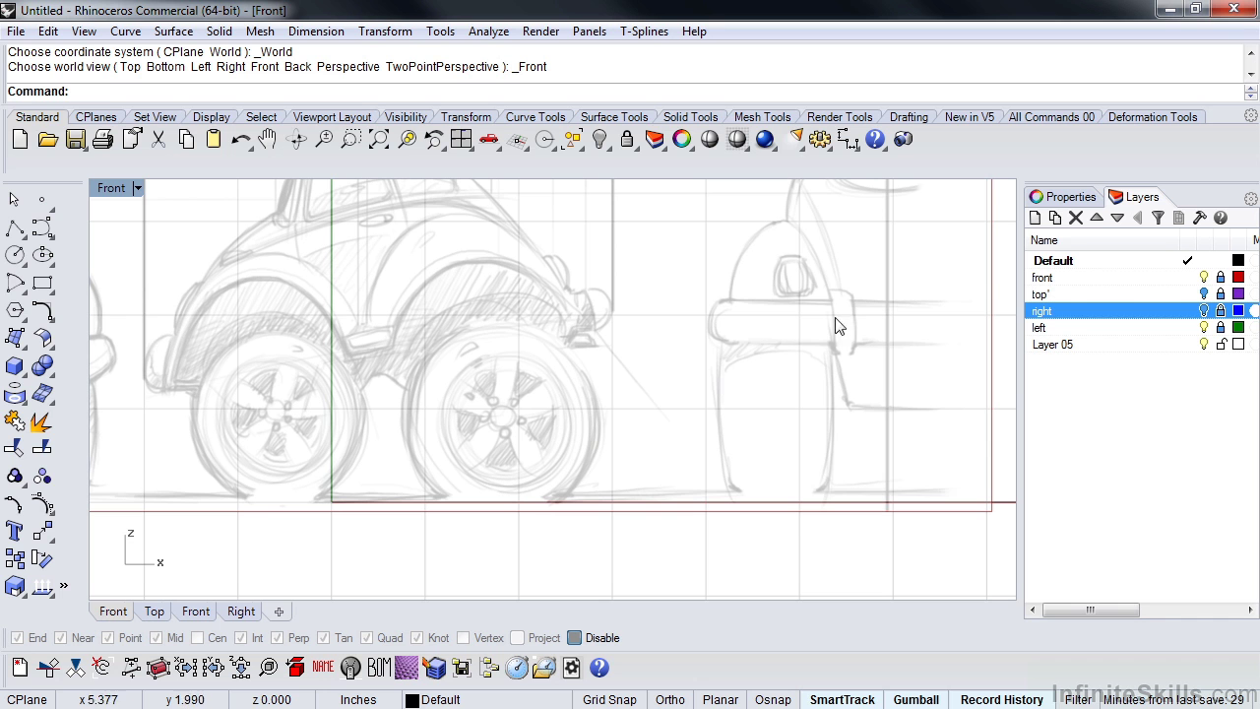
Step: Draw two horizontal guide lines from the side-view rear wheel across the rear-view tire, one at the wheel's top and one just below ground
left_click(17, 228)
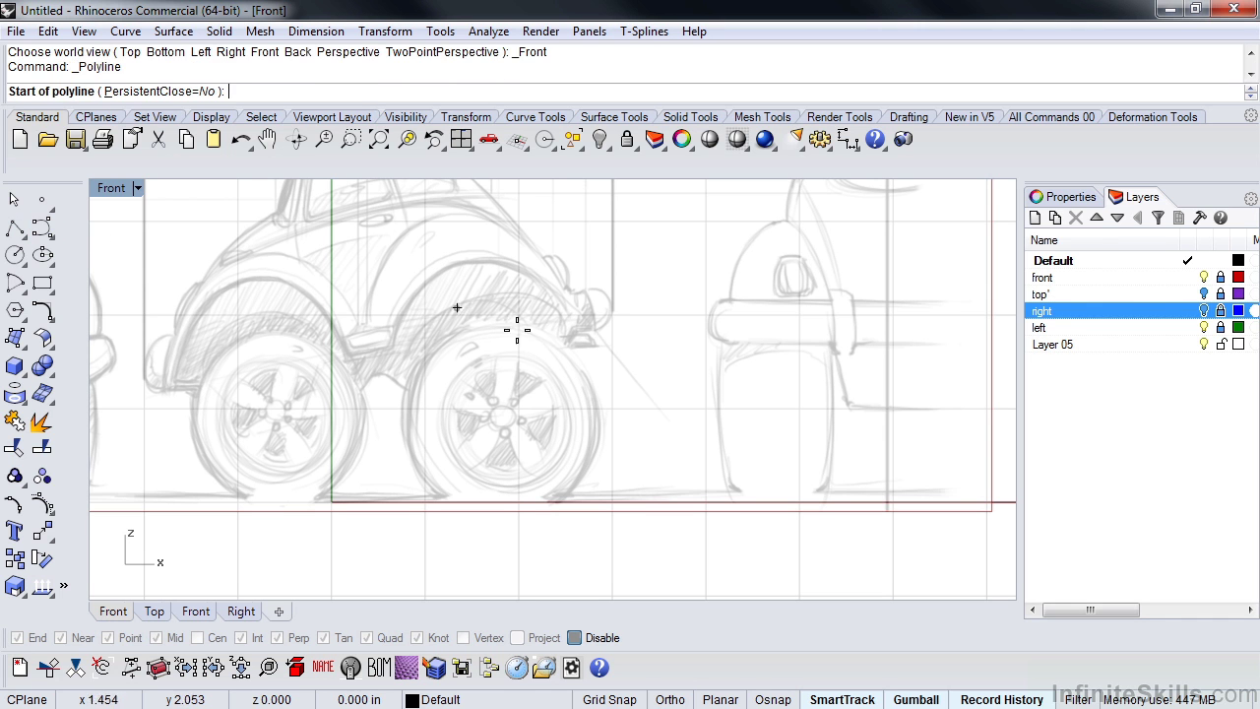
left_click(502, 324)
left_click(857, 382)
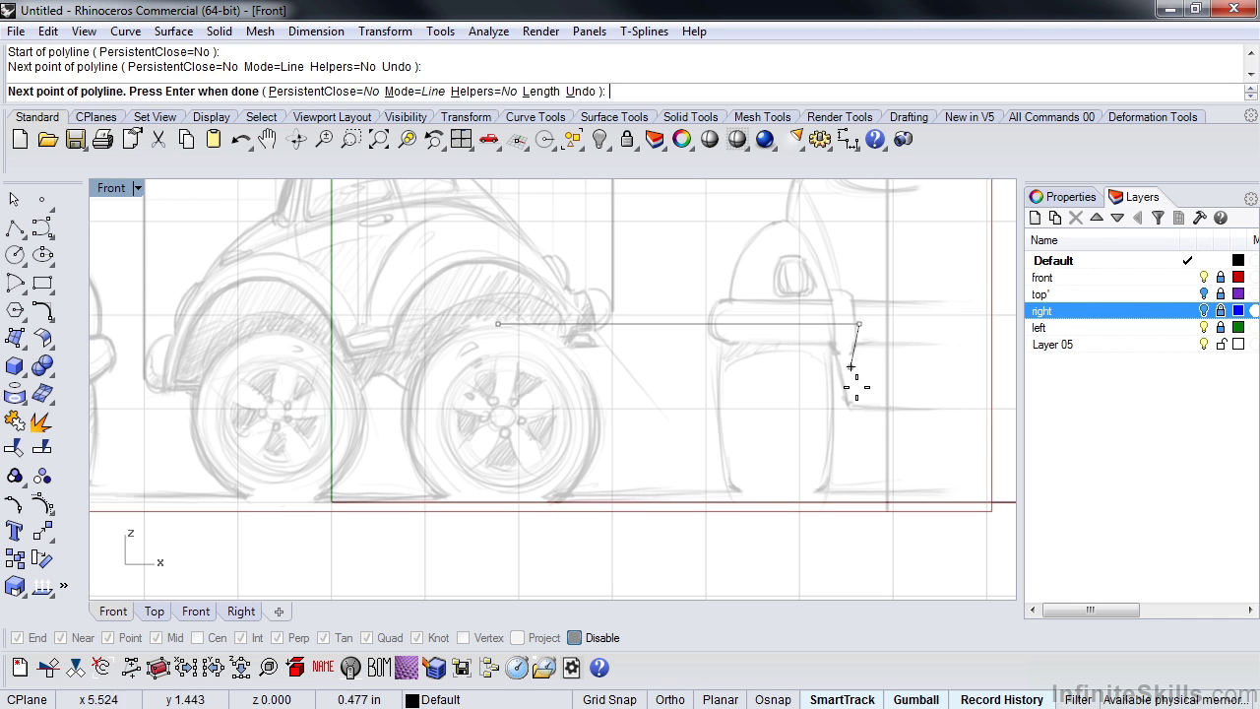
key("Return")
key("Return")
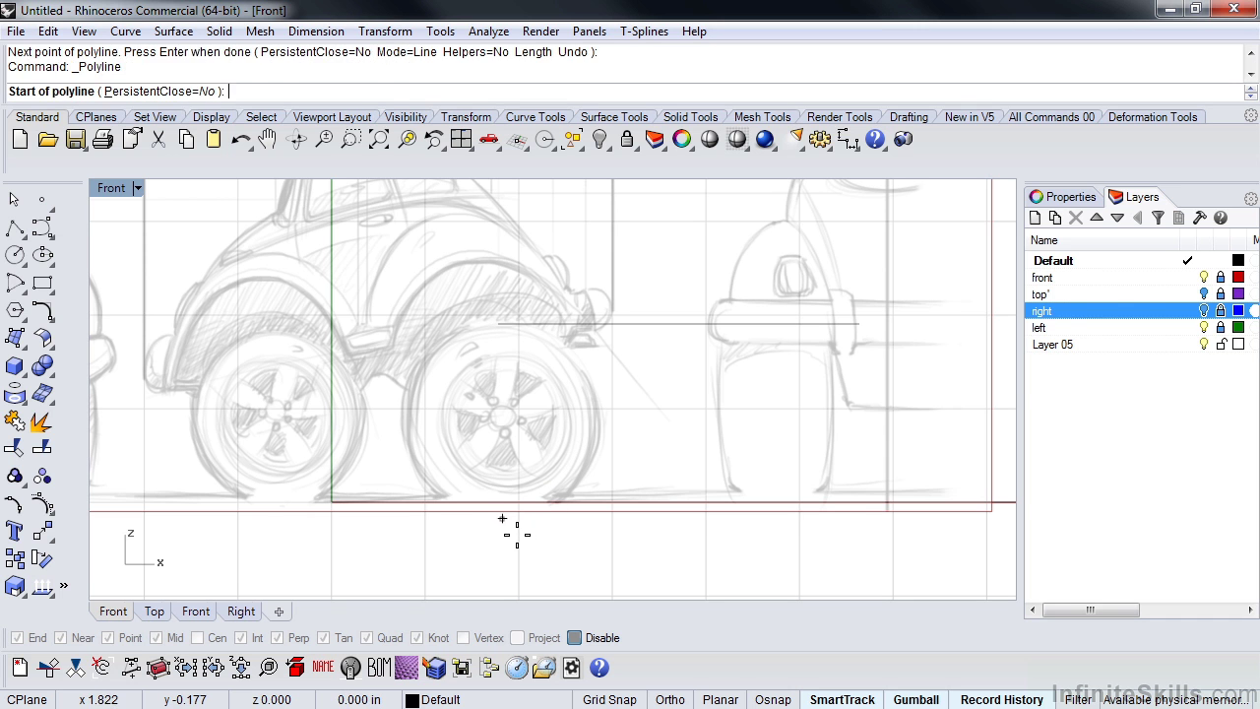
left_click(503, 519)
left_click(812, 519)
key("Return")
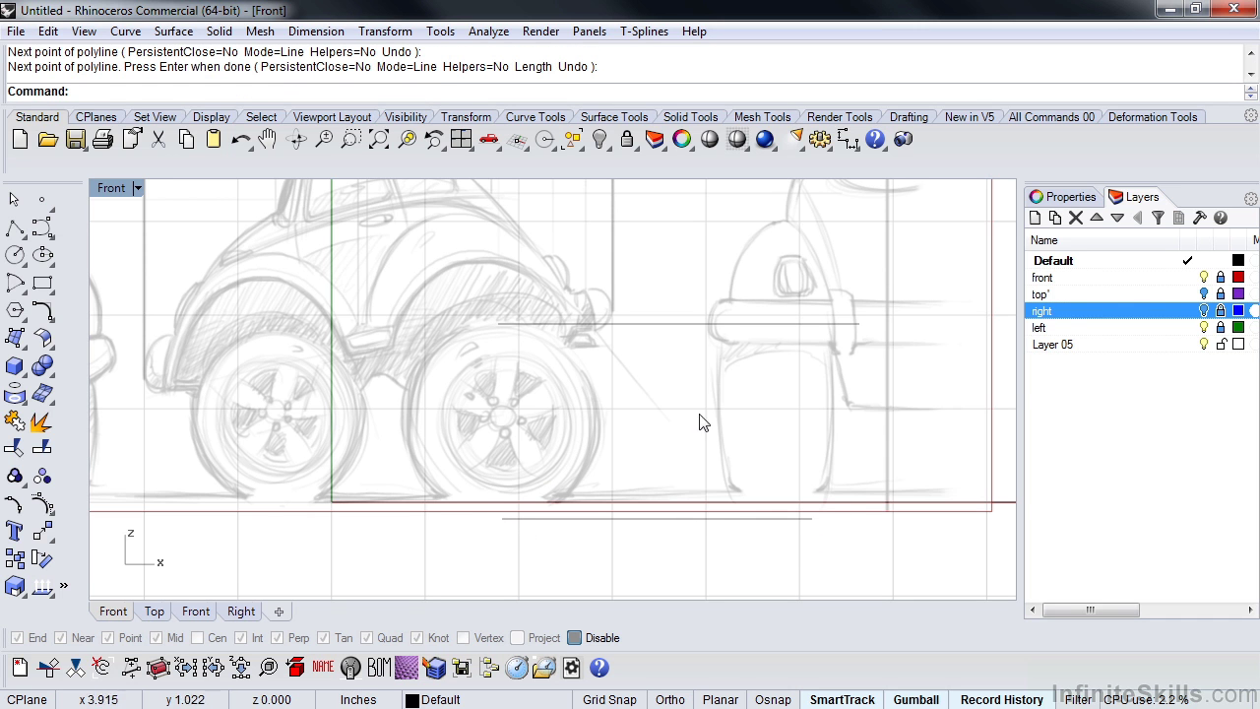
Step: Draw a vertical guide line through the rear-view tire, crossing the upper horizontal guide, and shift it slightly onto the tire's center
mouse_move(748, 382)
right_mouse_down()
mouse_move(708, 385)
mouse_move(671, 350)
right_mouse_up()
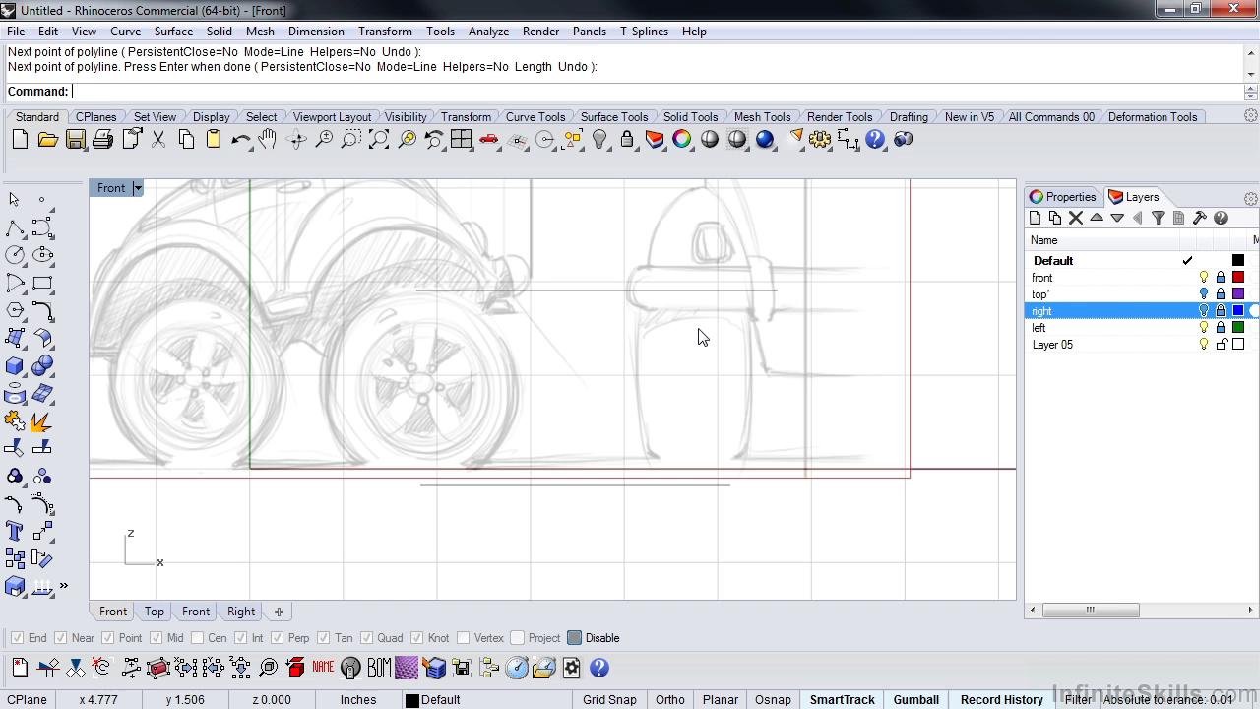
key("Return")
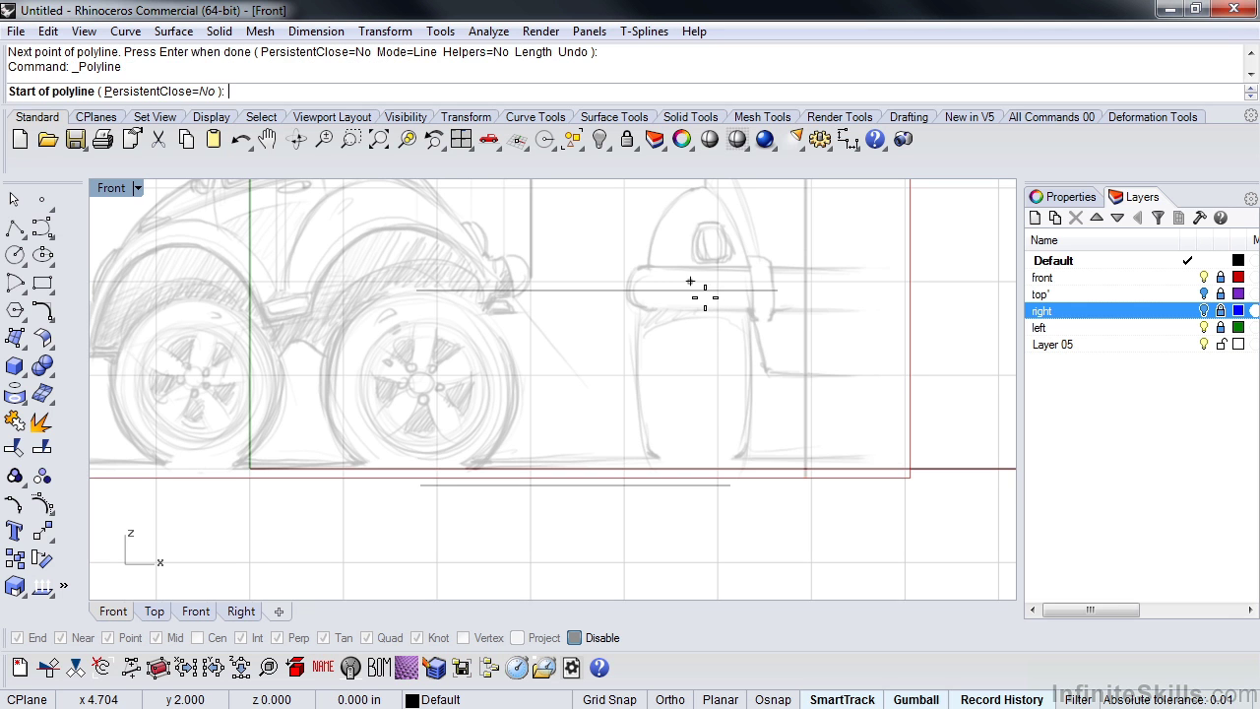
left_click(690, 281)
left_click(691, 514)
key("Return")
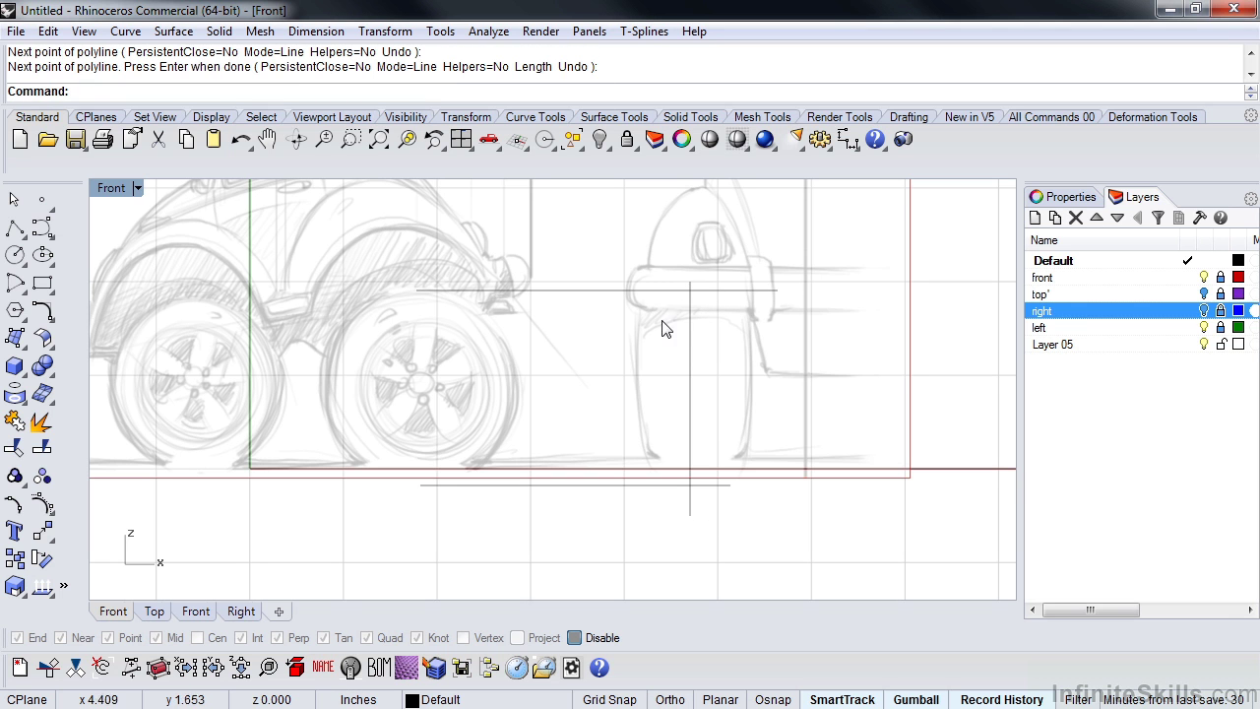
left_click(690, 383)
left_click_drag(754, 397, 765, 405)
key("Escape")
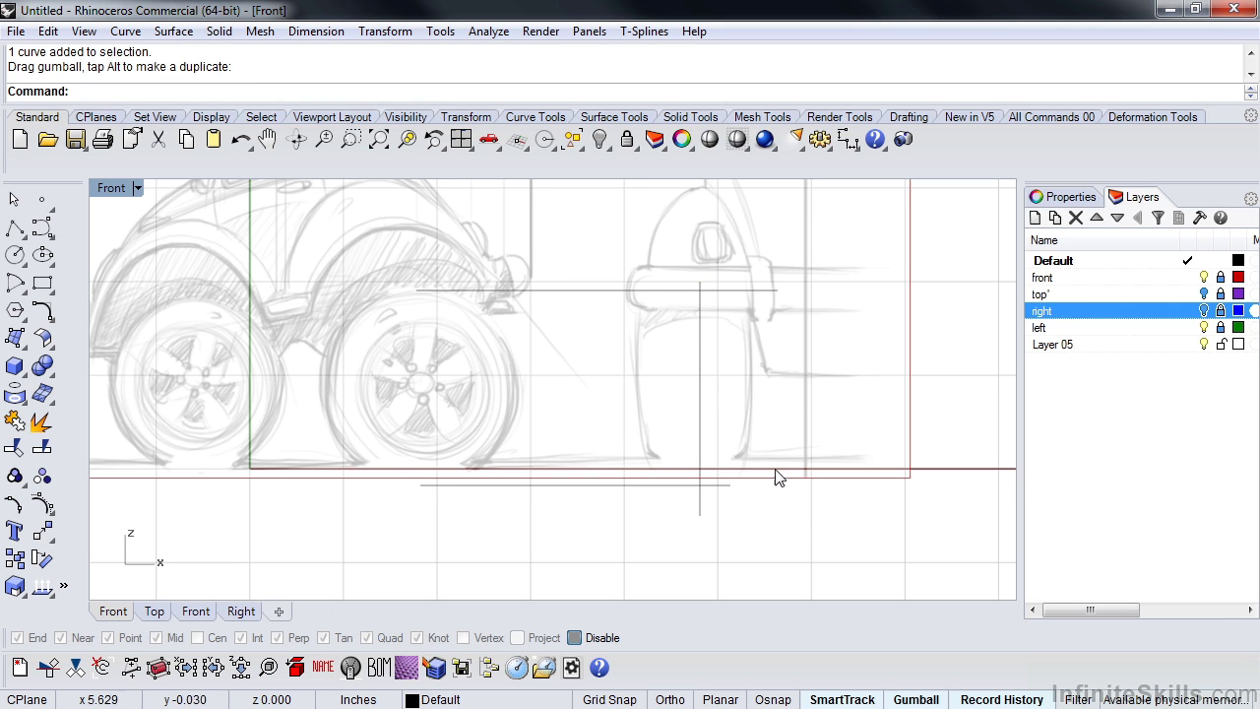
Step: Trace the tire's outer upper half with a degree 3 control point curve from the guides' upper intersection down to the hub height
right_click_drag(745, 400, 675, 425)
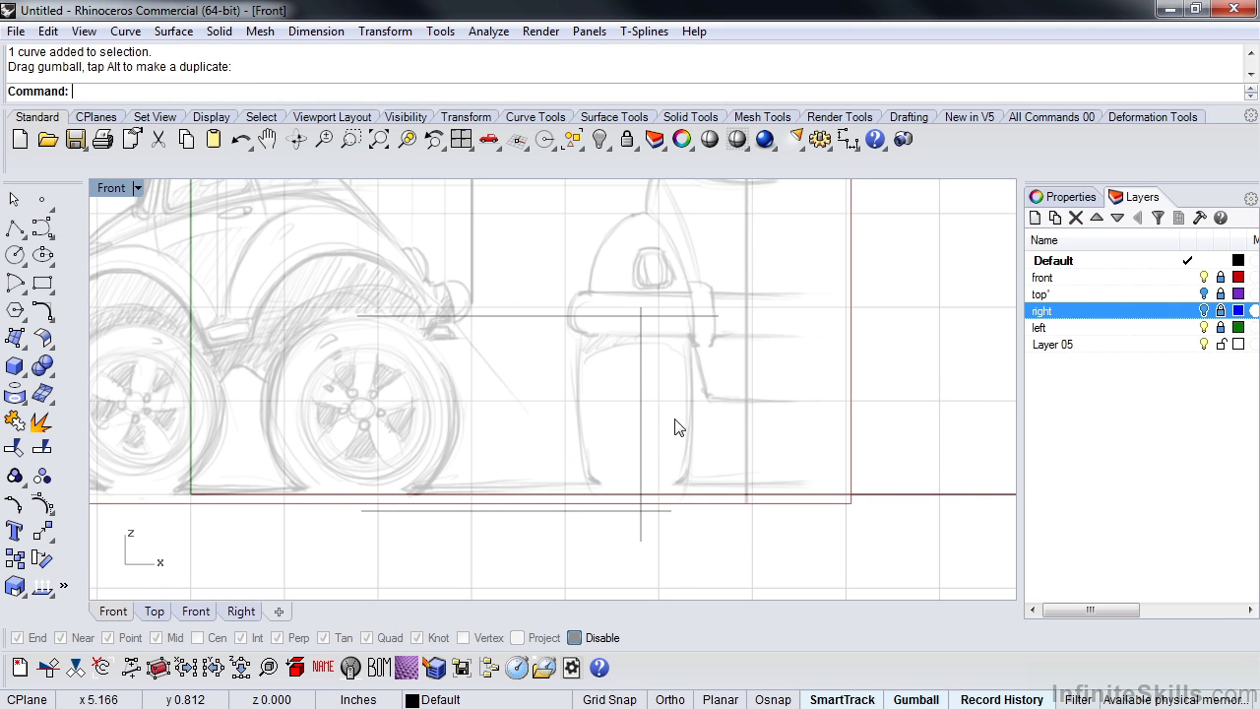
left_click(41, 229)
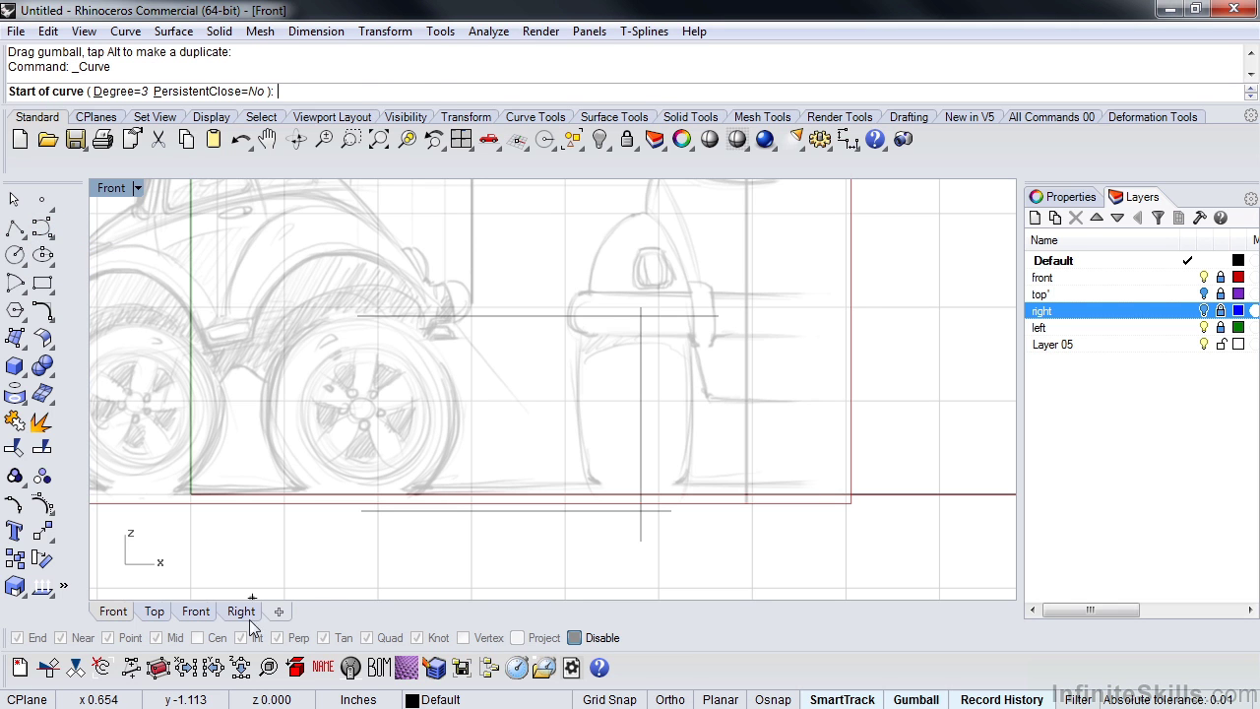
left_click(575, 638)
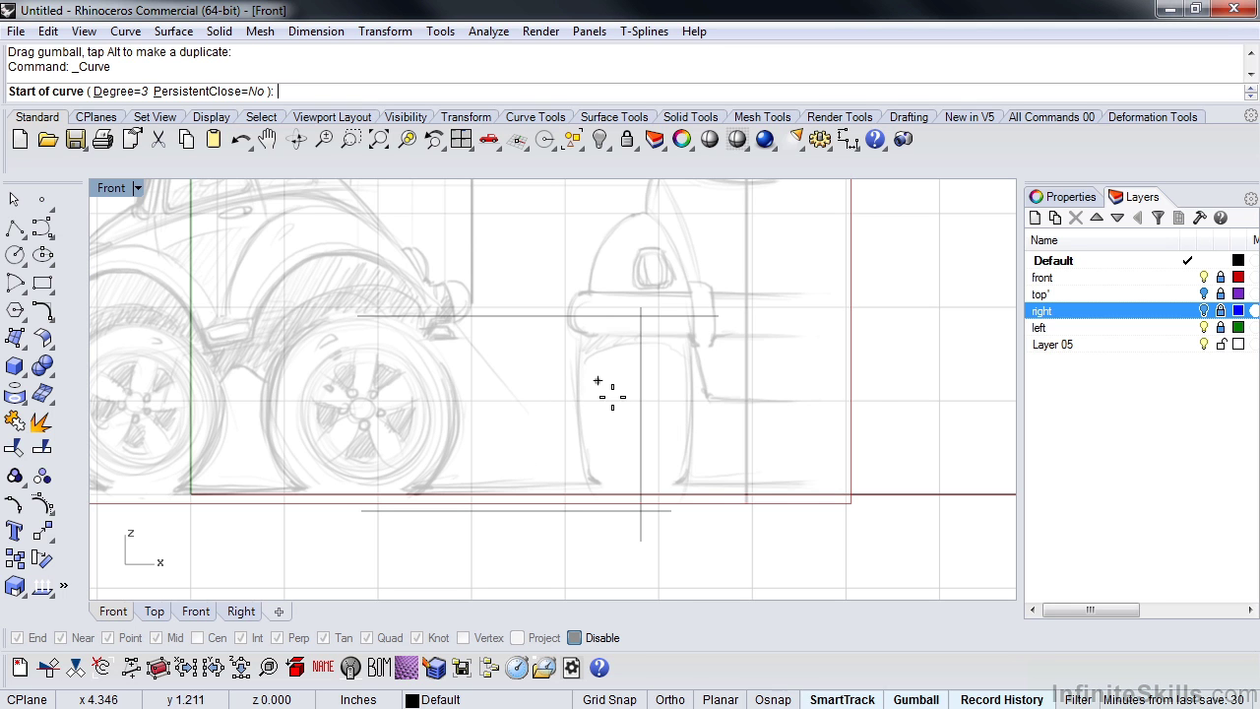
left_click(641, 316)
key("alt")
key("F8")
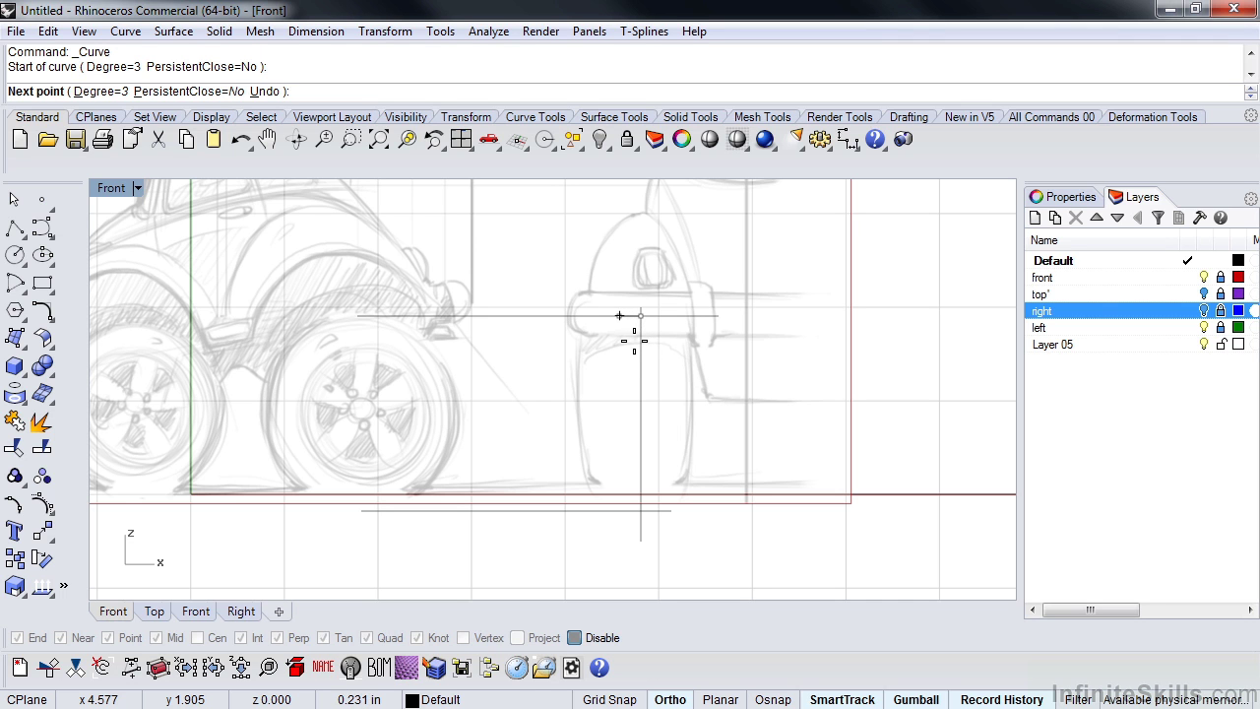
left_click(619, 316)
key("F8")
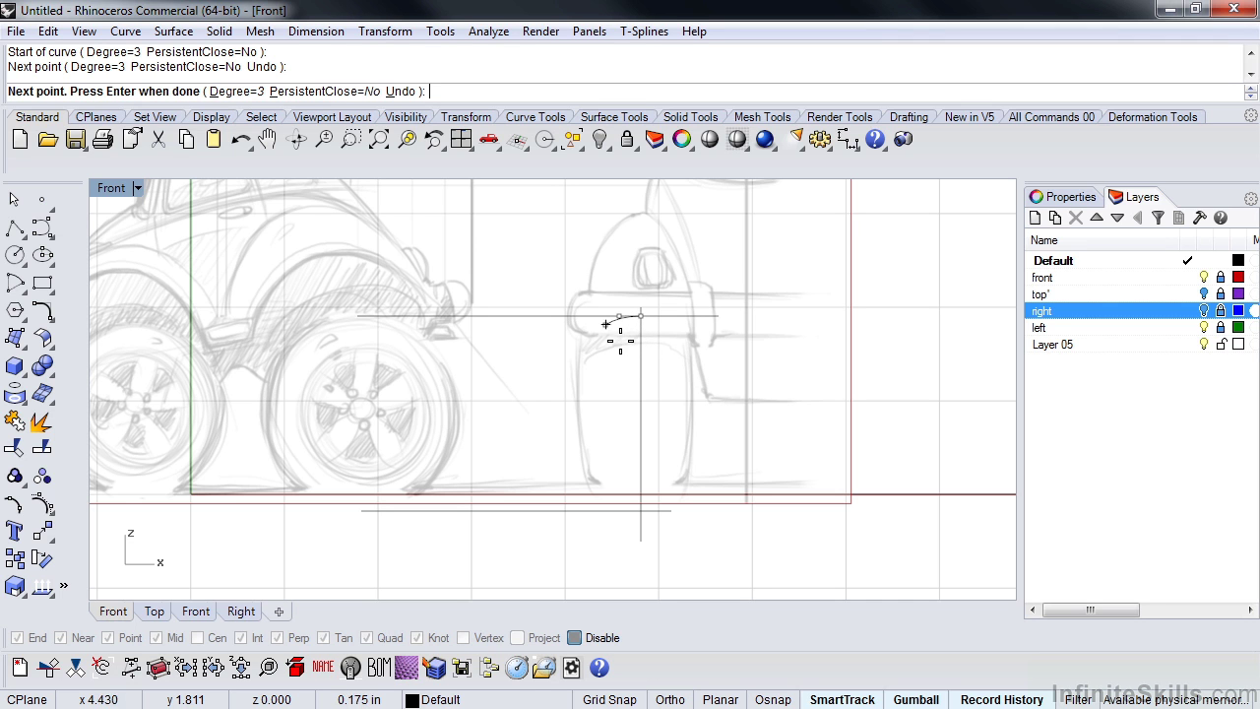
left_click(591, 319)
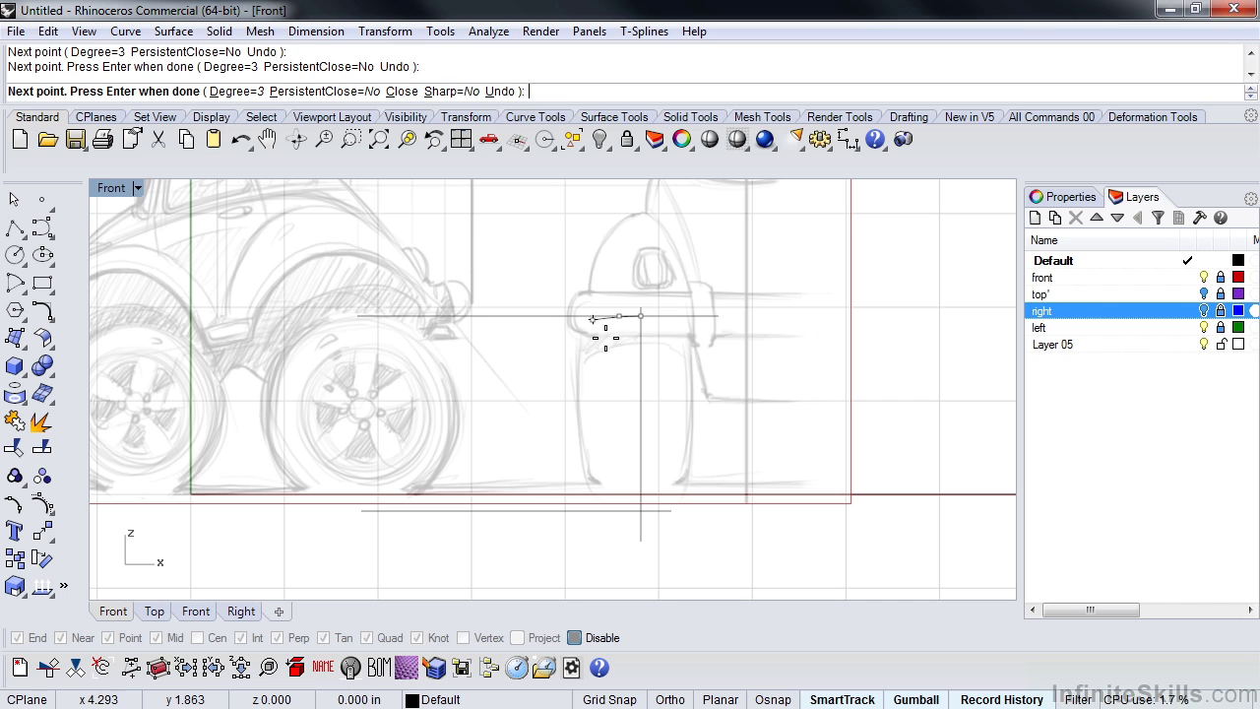
left_click(590, 343)
left_click(580, 371)
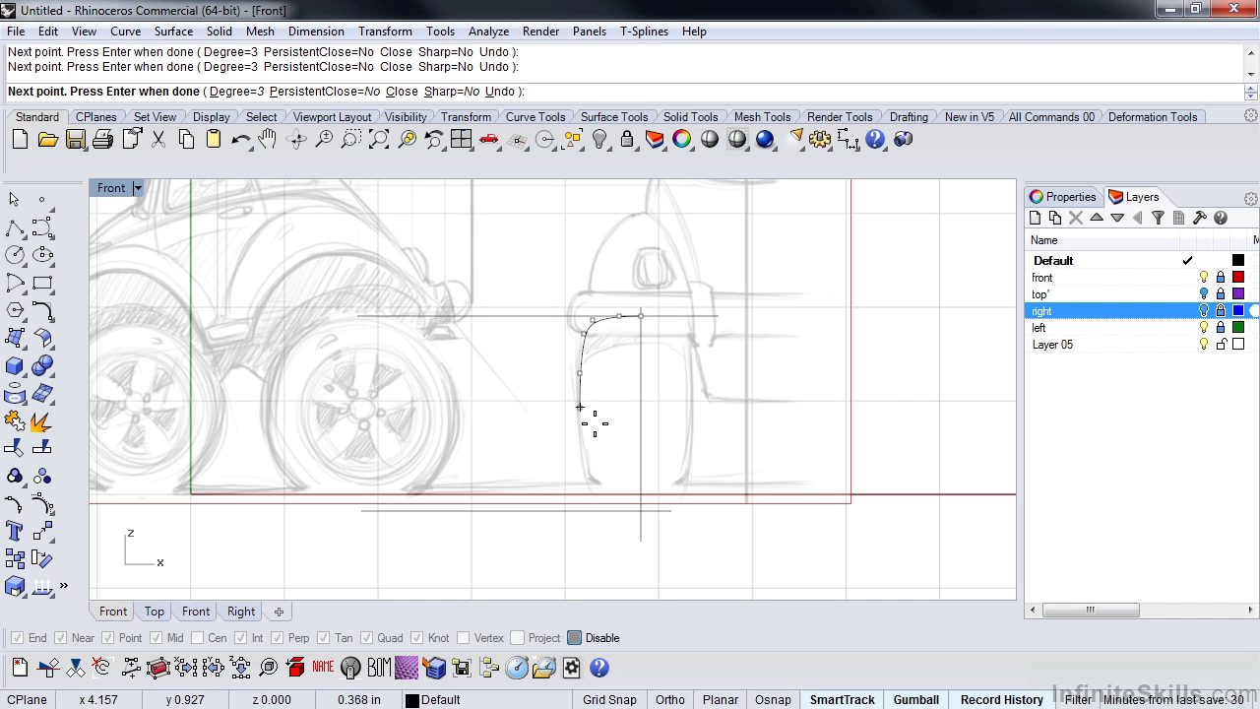
right_click(580, 407)
Step: Draw a horizontal guide line from the side-view rear wheel's hub center across the rear-view tire
right_click(606, 435)
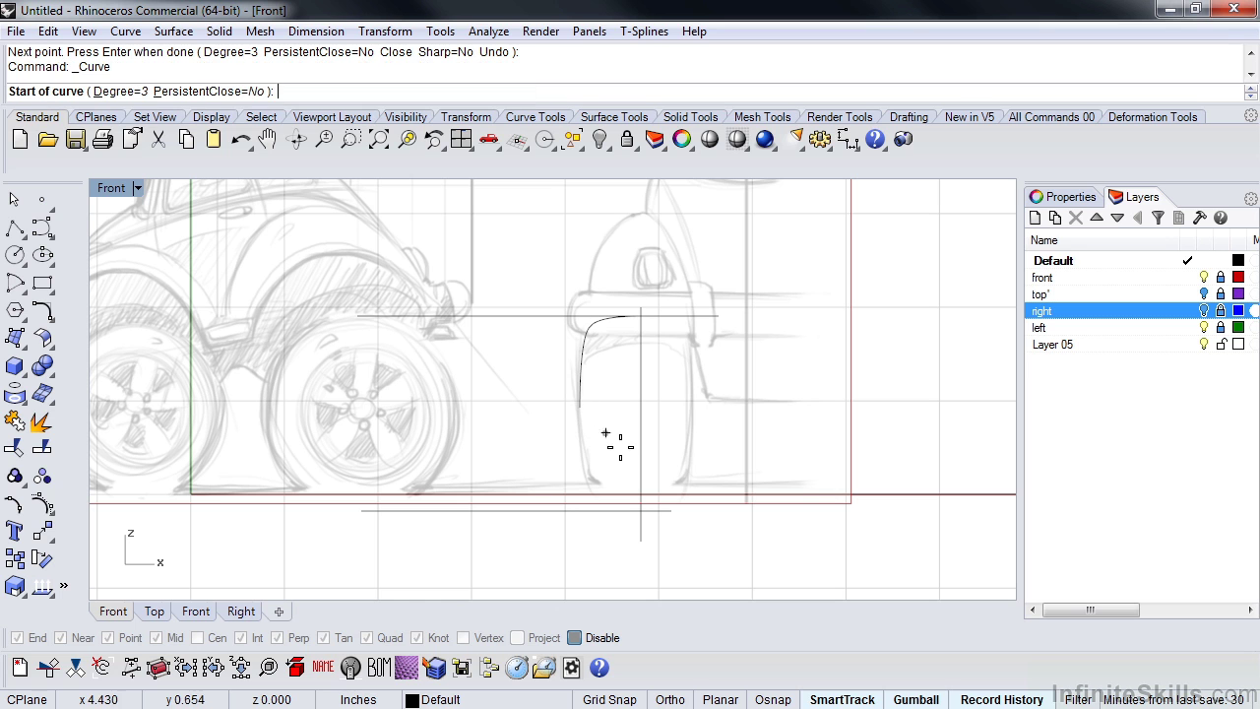
left_click(15, 228)
left_click(363, 409)
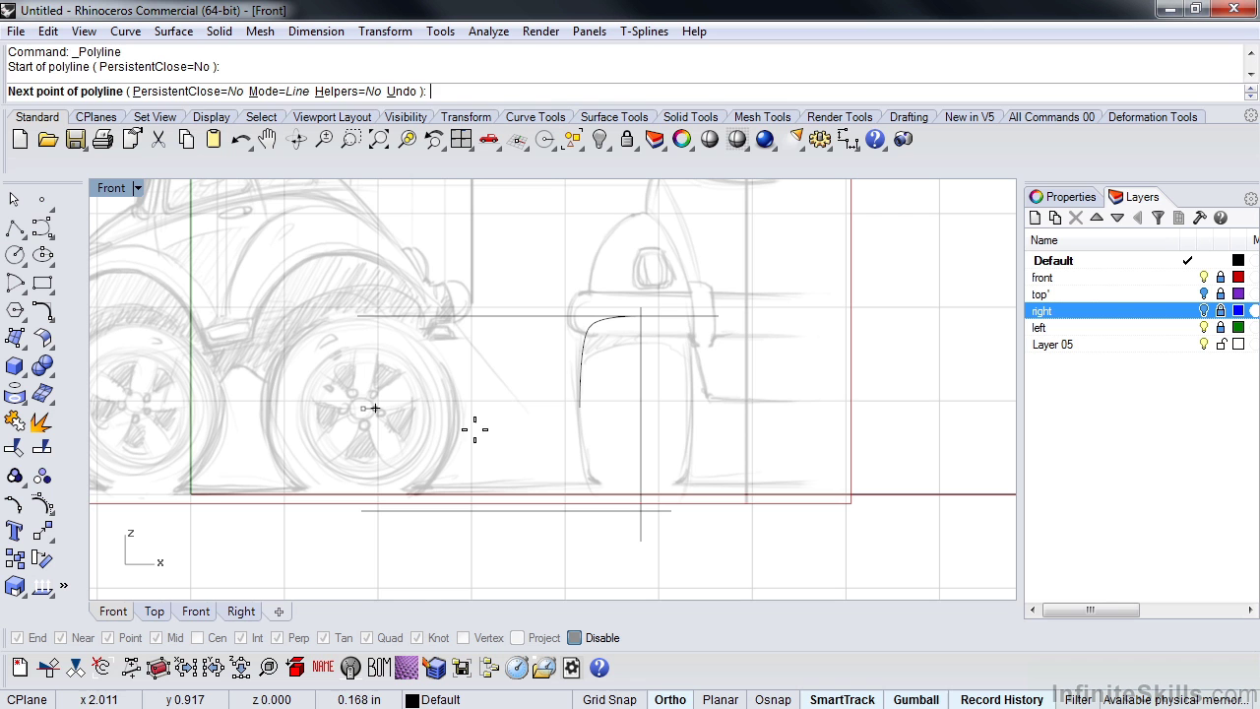
key("Return")
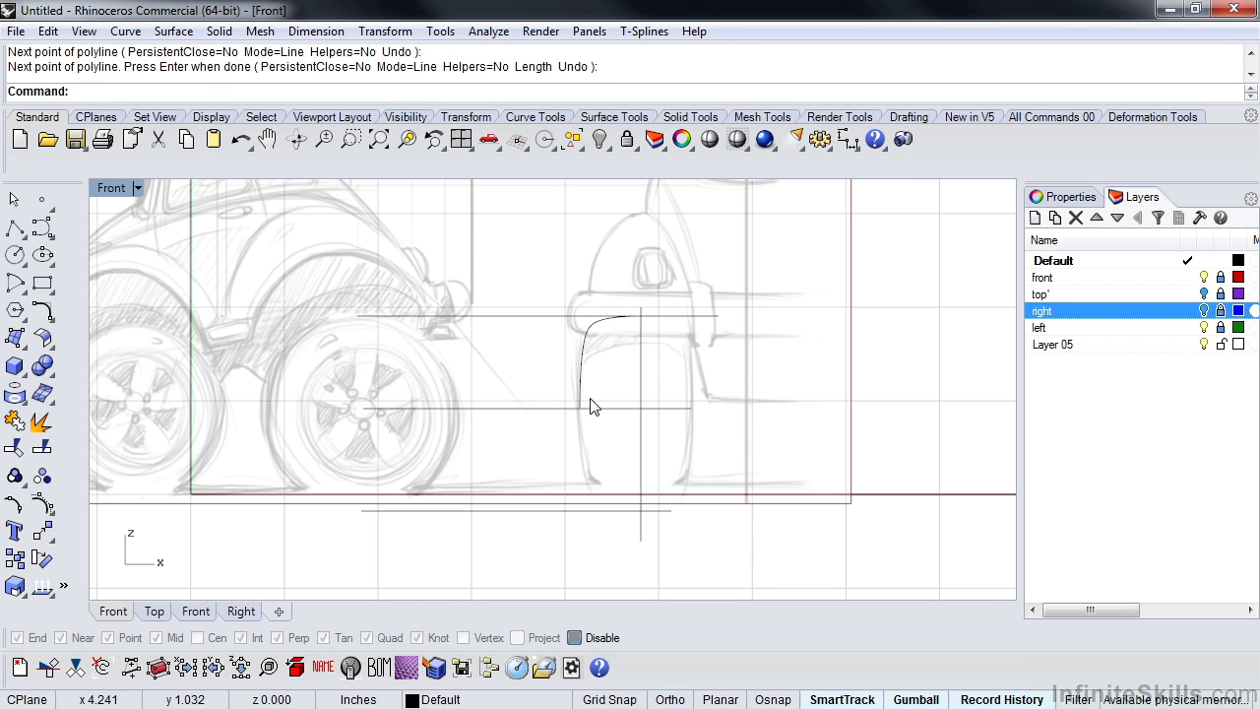
Step: Turn on the control points of the tire profile curve
scroll(595, 407, "up", 2)
left_click(533, 439)
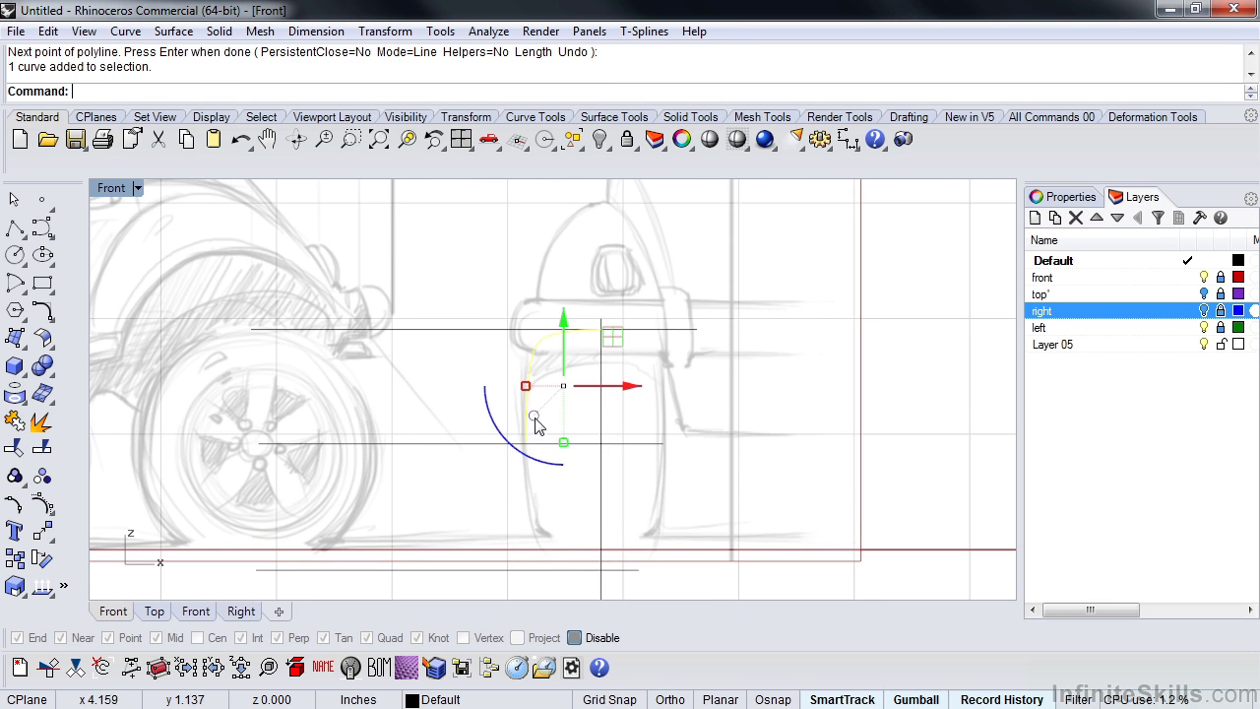
middle_click(591, 439)
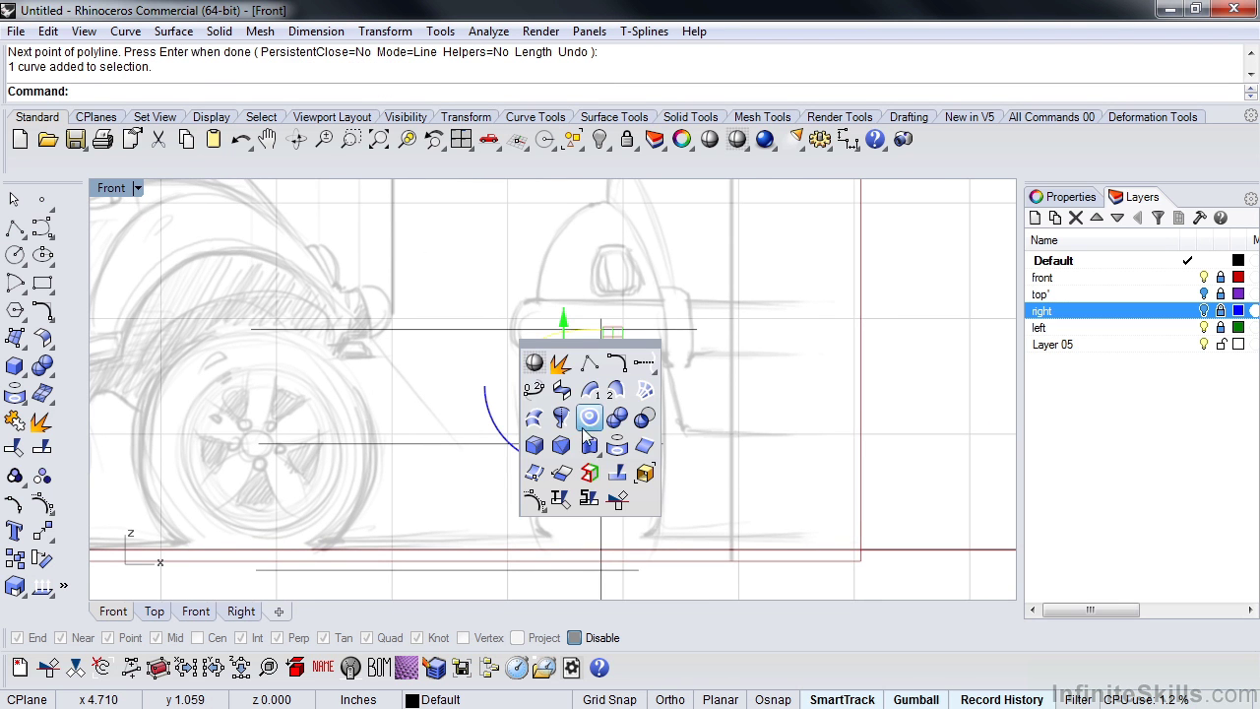
left_click(534, 501)
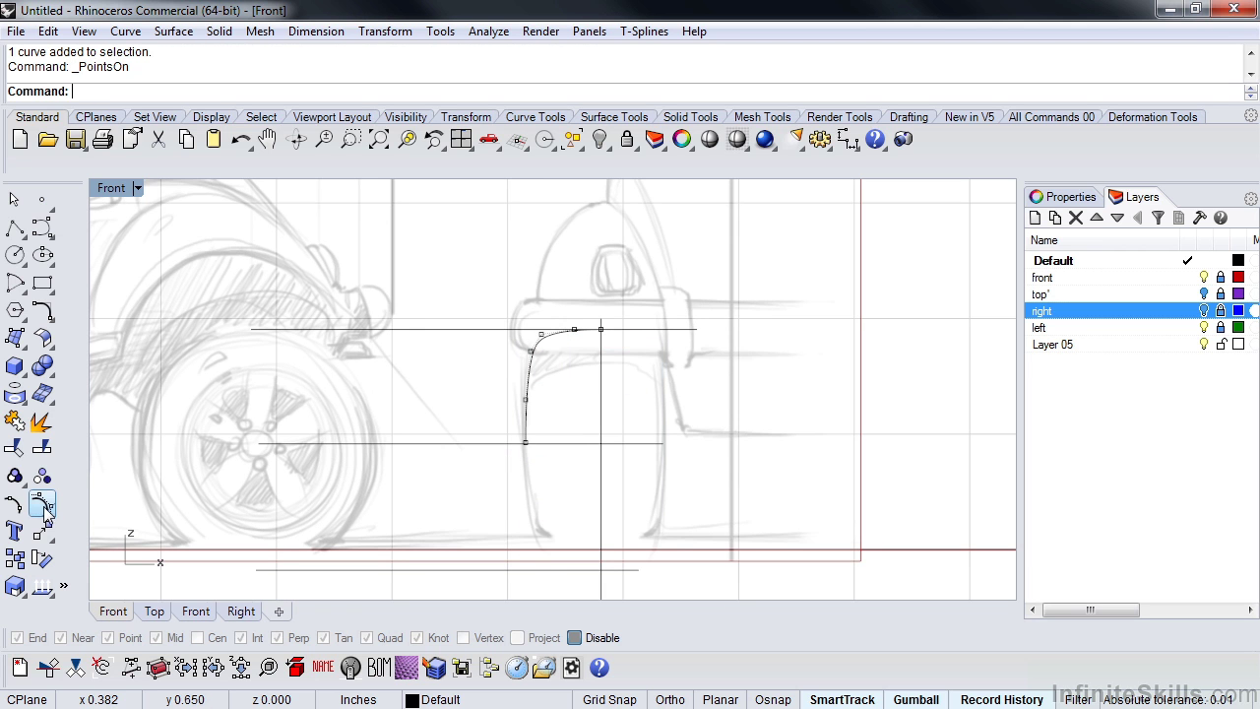
middle_click(569, 367)
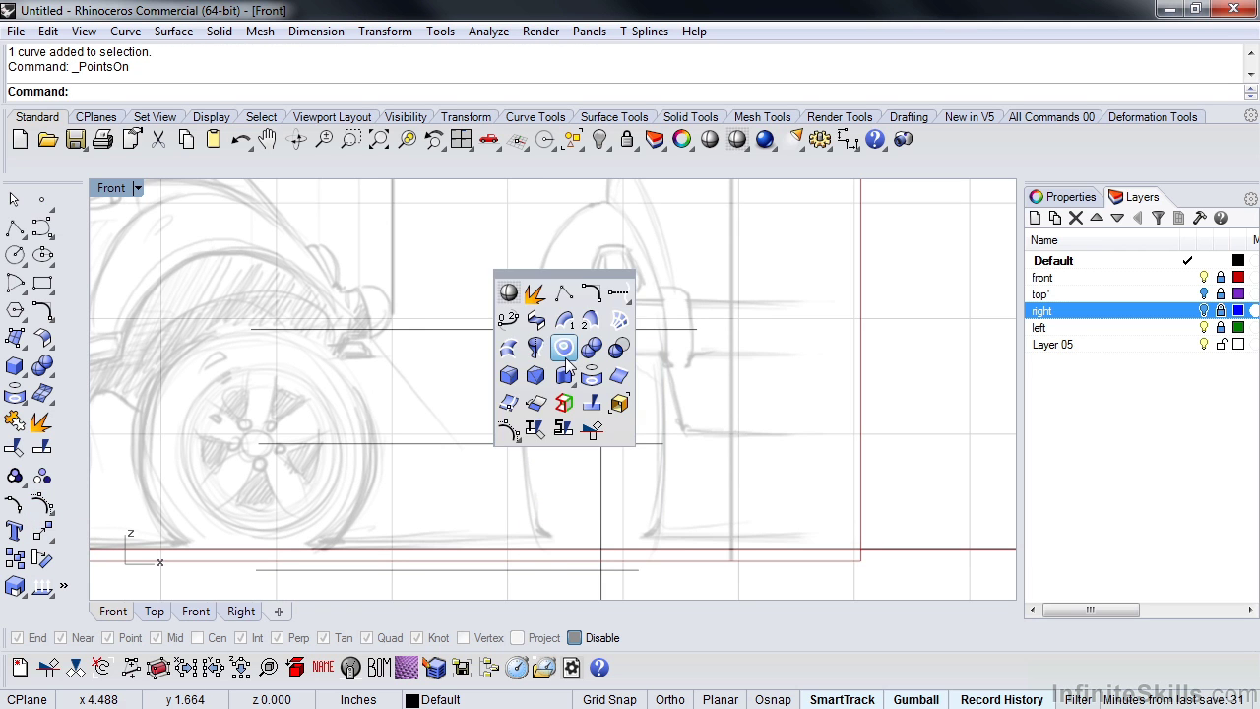
scroll(559, 355, "up", 5)
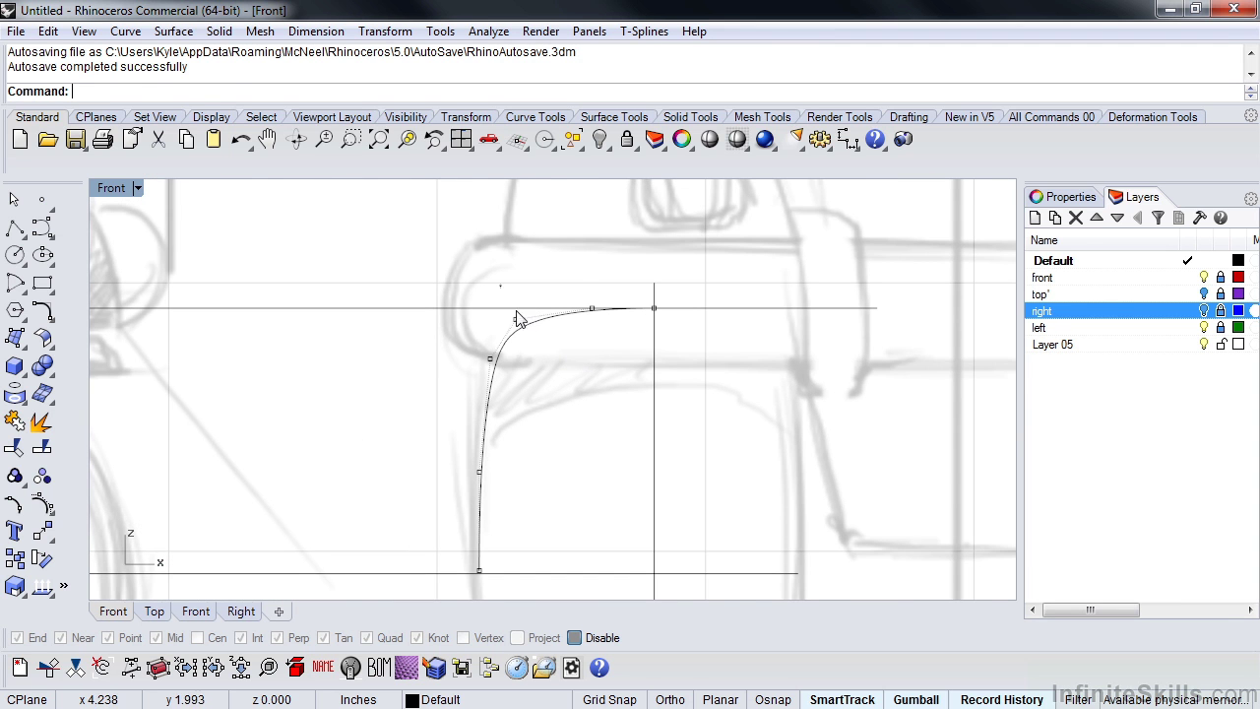
Step: Reshape the tire profile's rounded shoulder by moving its two corner control points for a smoother bend
left_click(516, 319)
left_click_drag(574, 267, 579, 269)
left_click(463, 336)
left_click(490, 358)
left_click_drag(537, 309, 524, 330)
left_click(374, 380)
scroll(532, 378, "down", 2)
right_click_drag(557, 411, 508, 368)
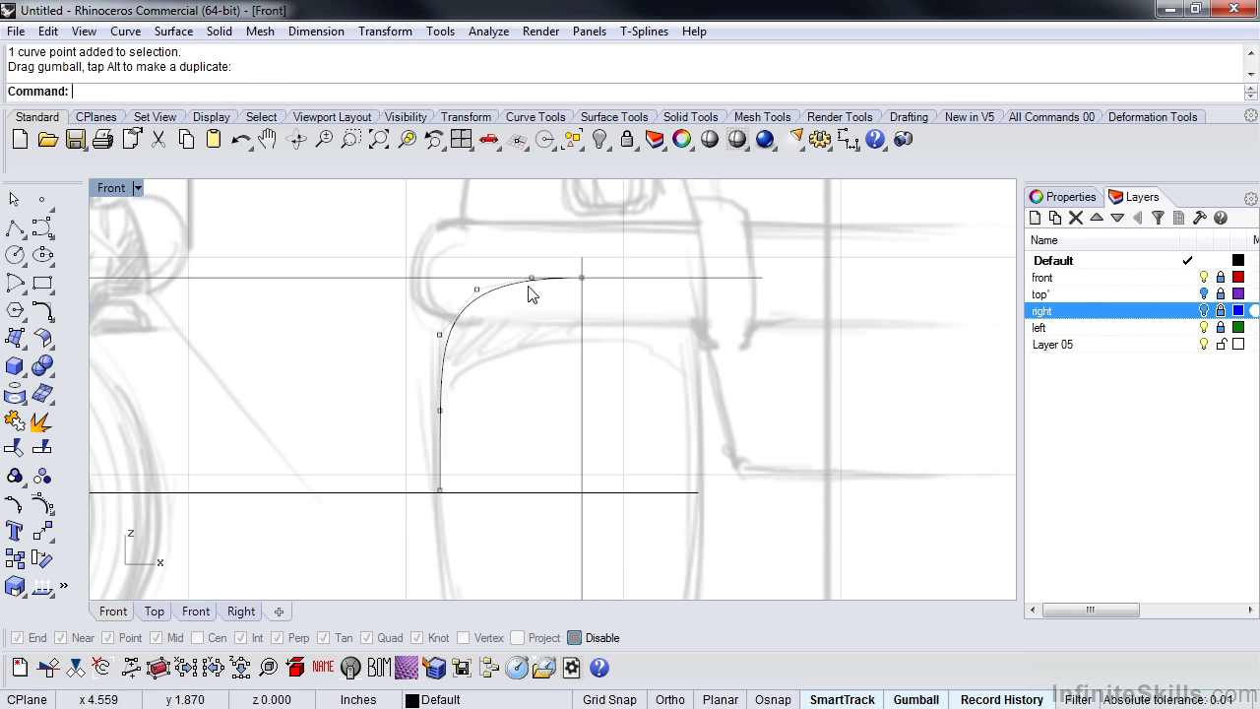
Step: Slide the profile's second control point along the top guide toward the centerline and nudge the upper shoulder point
left_click_drag(509, 260, 606, 283)
left_click(545, 364)
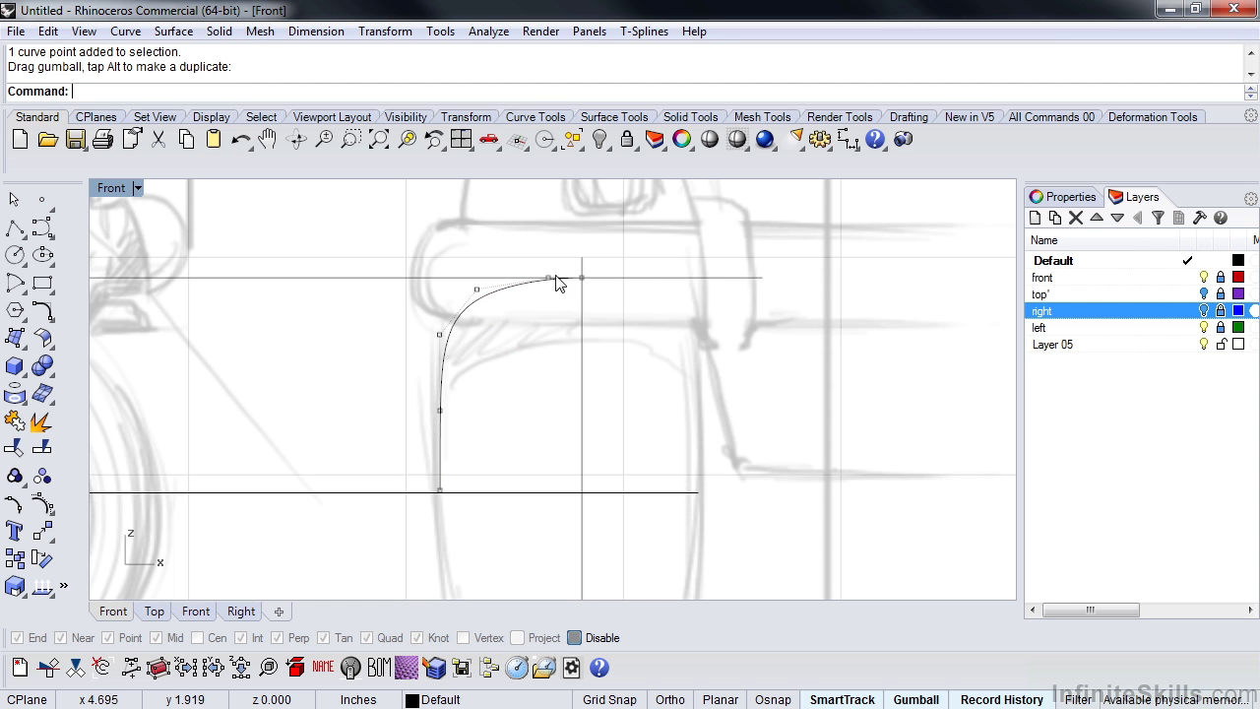
left_click_drag(464, 258, 502, 303)
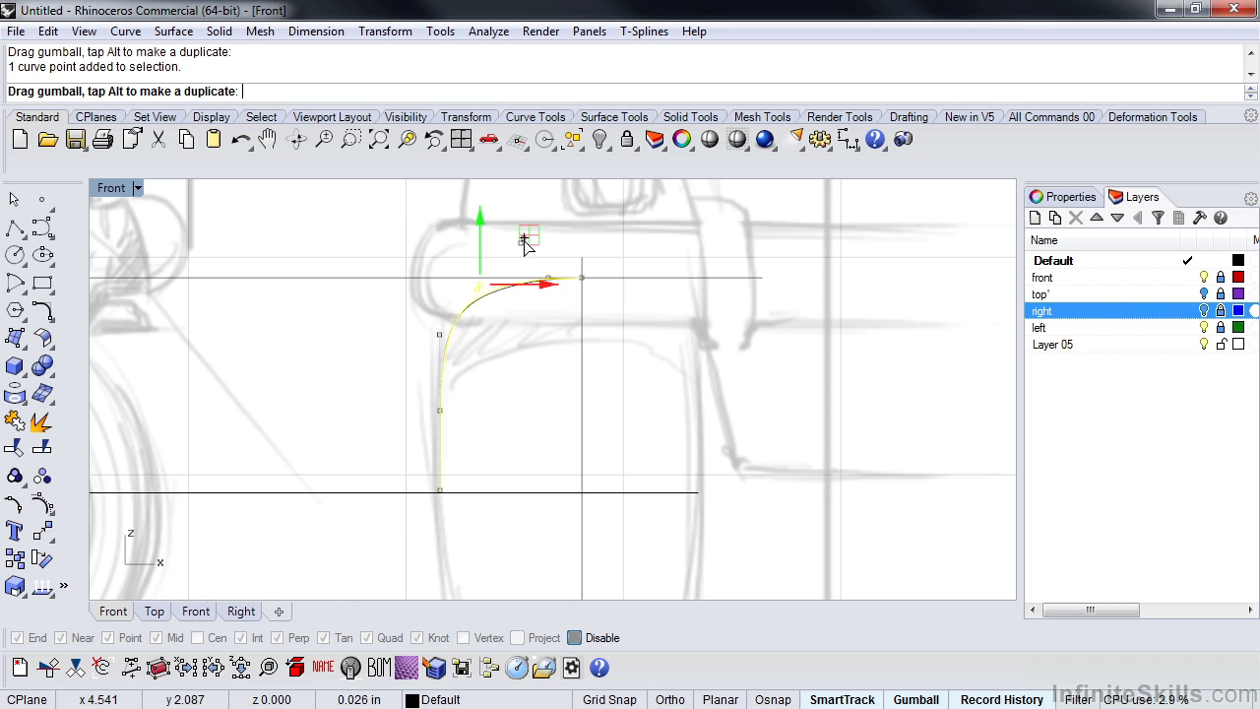
left_click_drag(523, 238, 525, 239)
left_click(392, 374)
scroll(391, 375, "down", 4)
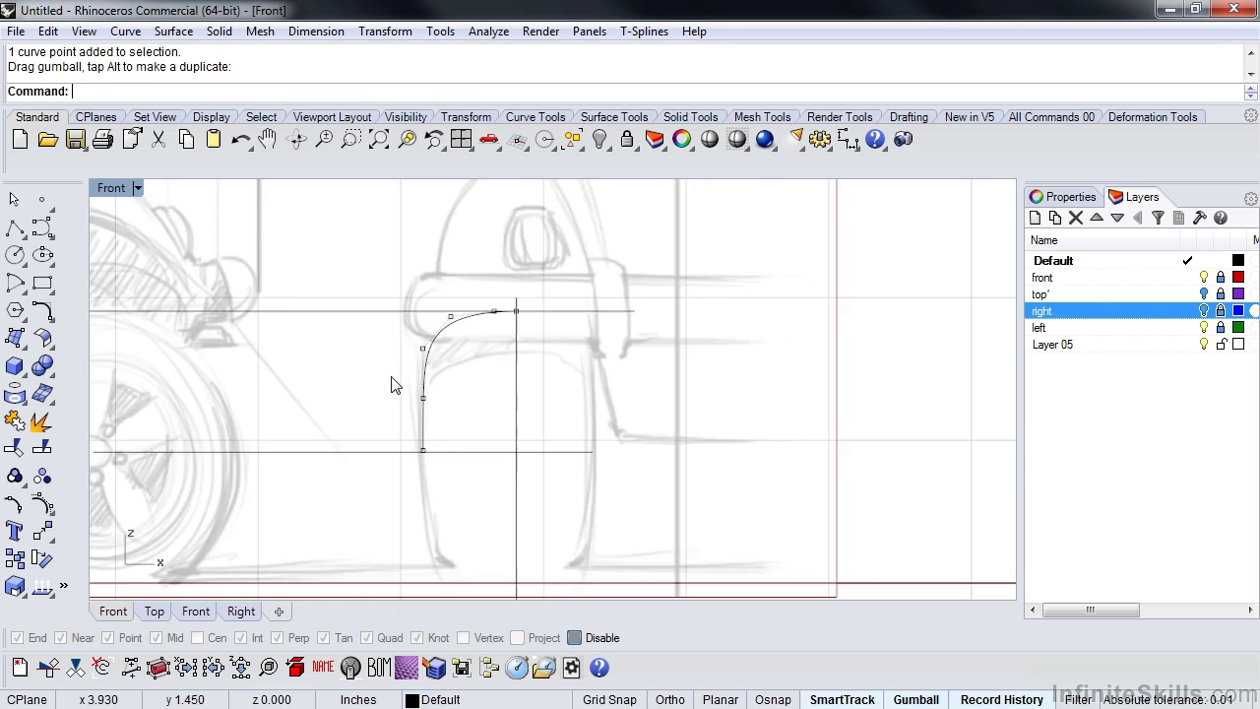
Step: Move the profile curve's lower end point straight down so that it crosses just below the hub-height guide line
scroll(489, 441, "up", 5)
scroll(482, 451, "up", 3)
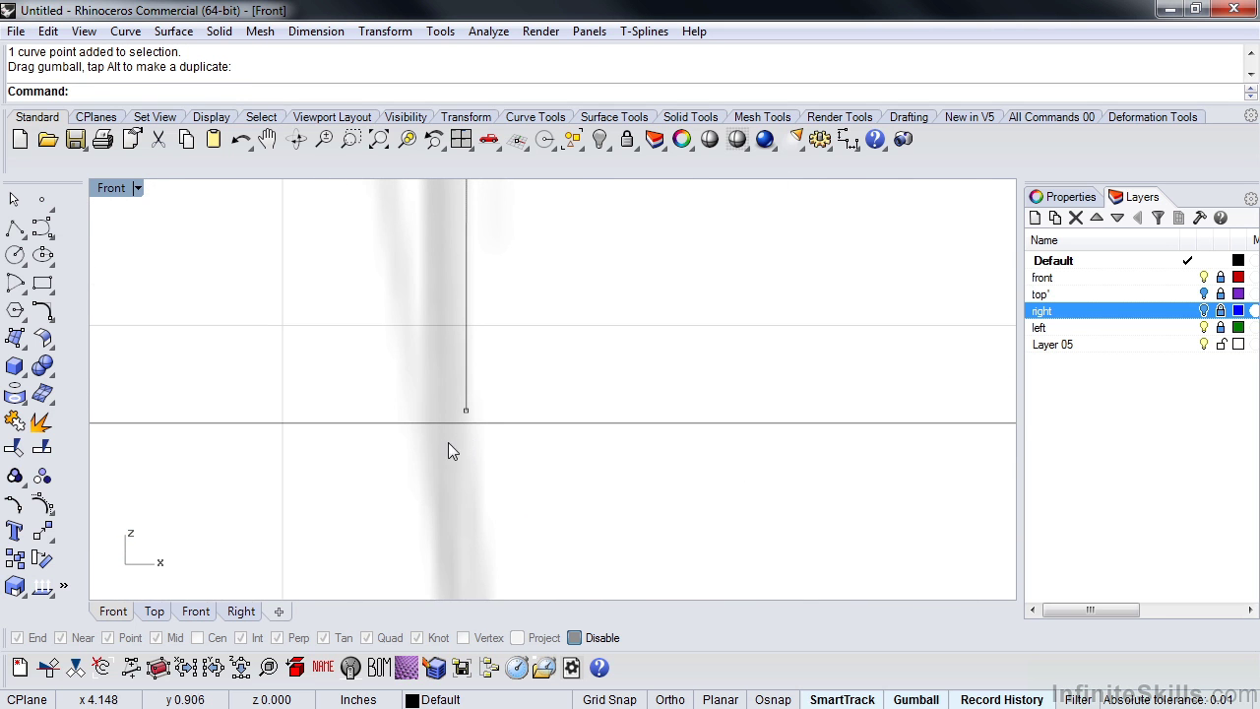
left_click_drag(422, 464, 460, 406)
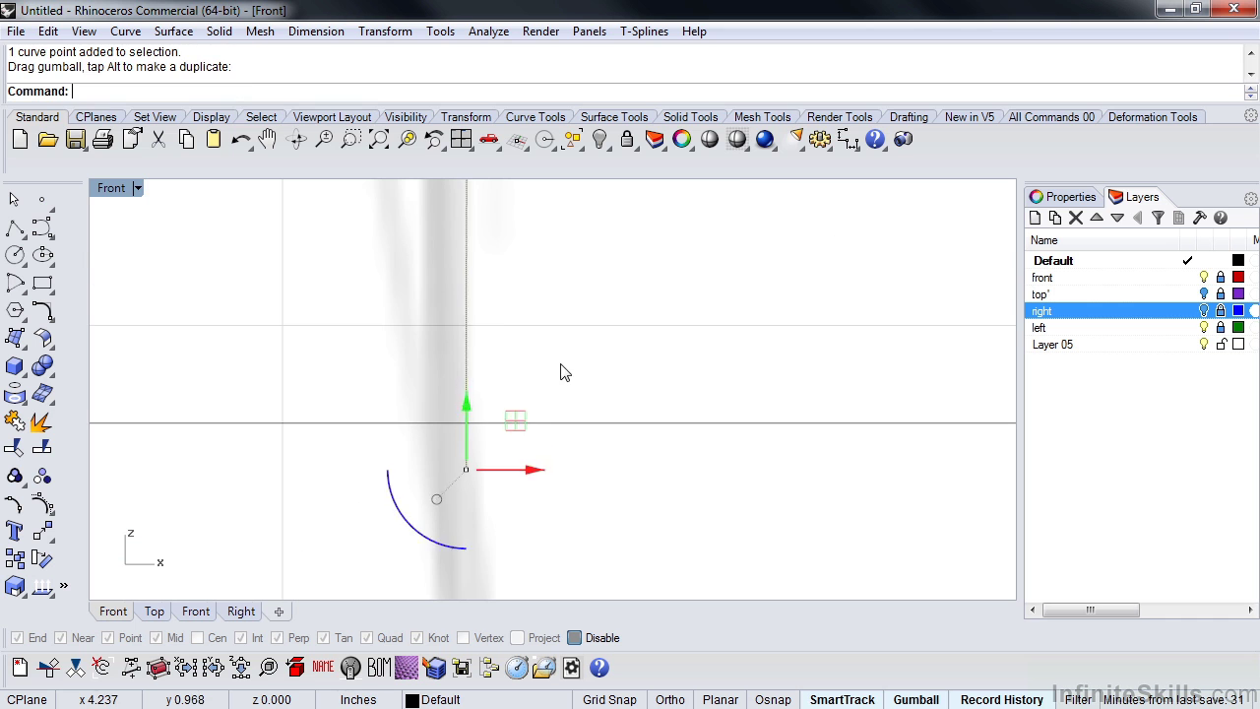
left_click(561, 365)
scroll(563, 371, "down", 6)
scroll(577, 419, "down", 4)
right_click_drag(577, 419, 497, 436)
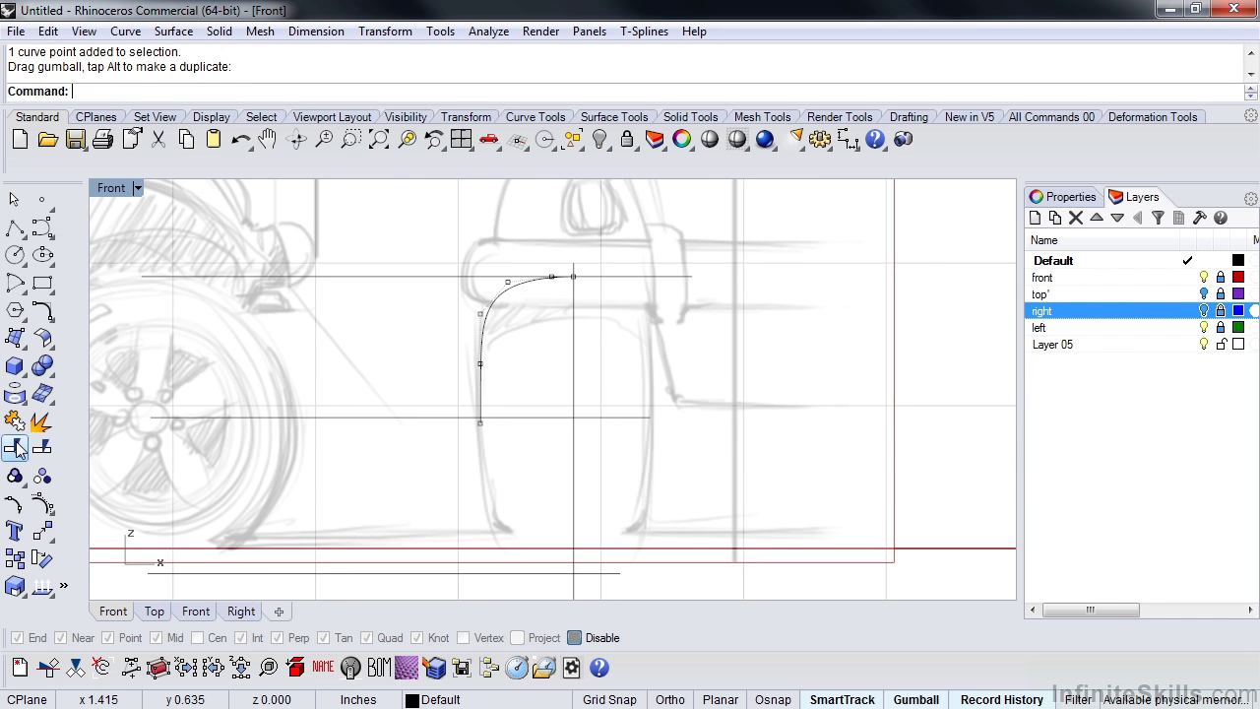
Step: Trim off the tire profile's lower end where it extends past the hub-height guide line
left_click(14, 447)
left_click(514, 420)
key("Return")
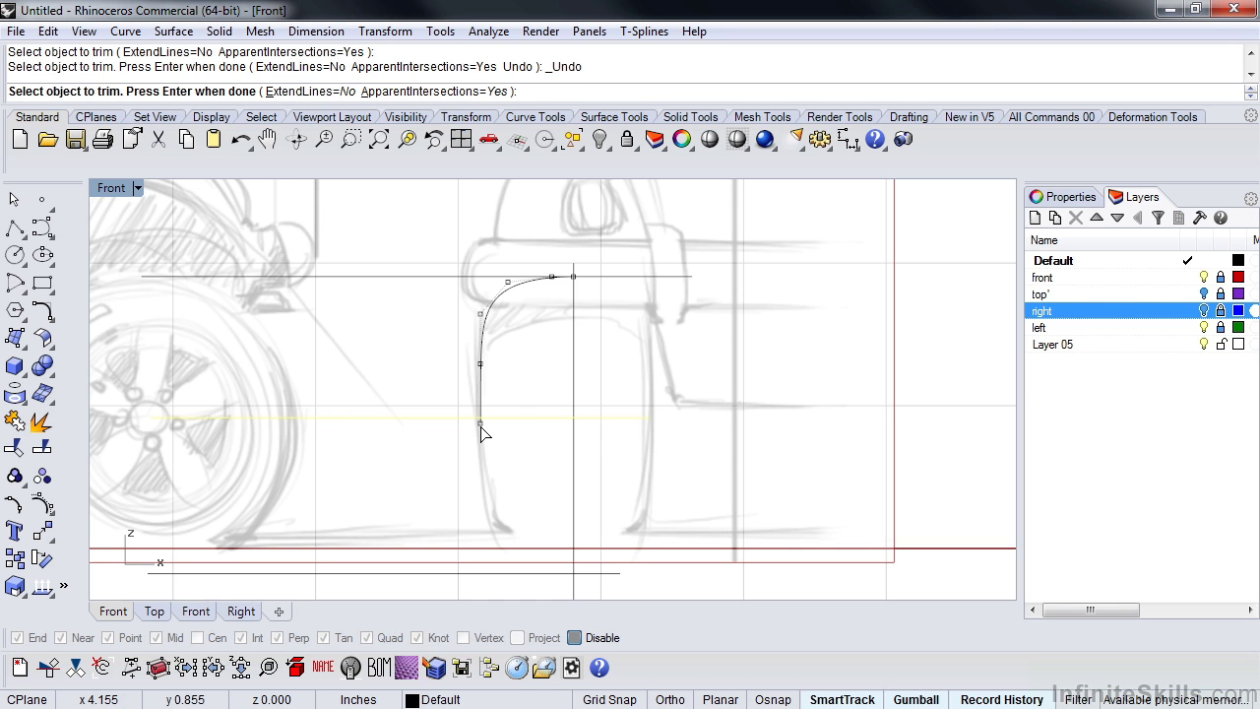
left_click(482, 430)
key("Return")
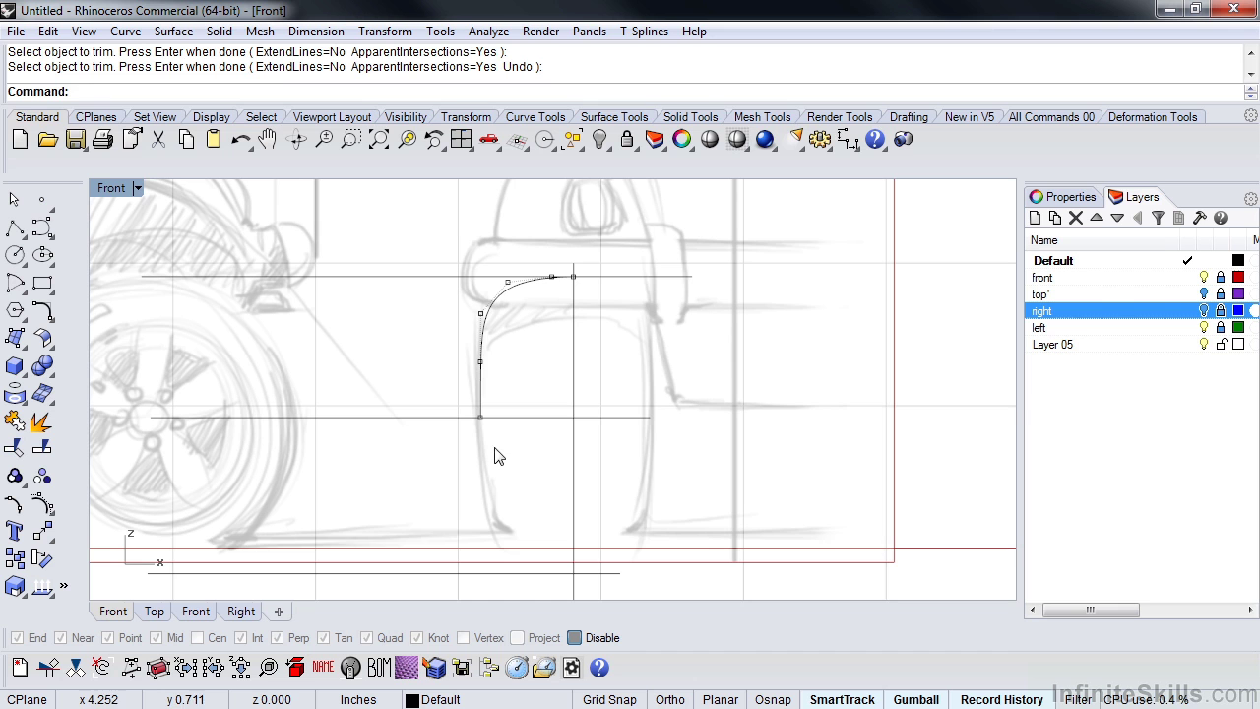
Step: Mirror a copy of the tire profile curve across the vertical line through its upper end point
right_click_drag(529, 303, 512, 320)
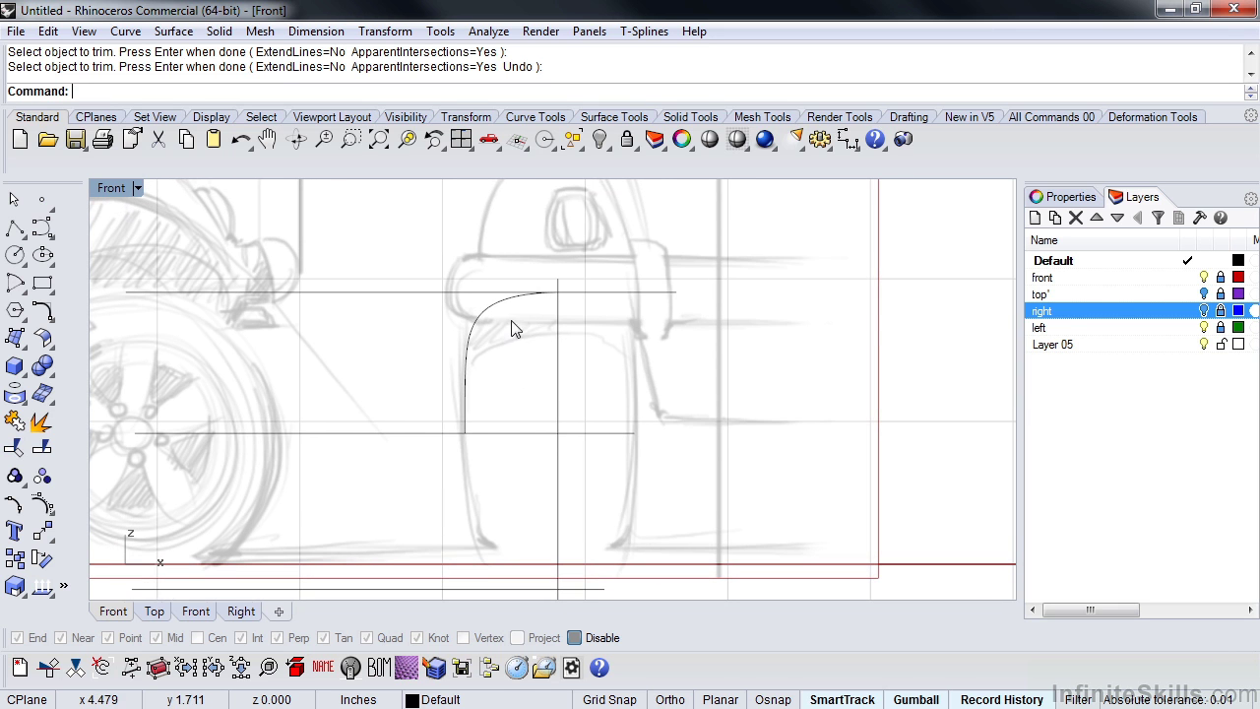
left_click(465, 350)
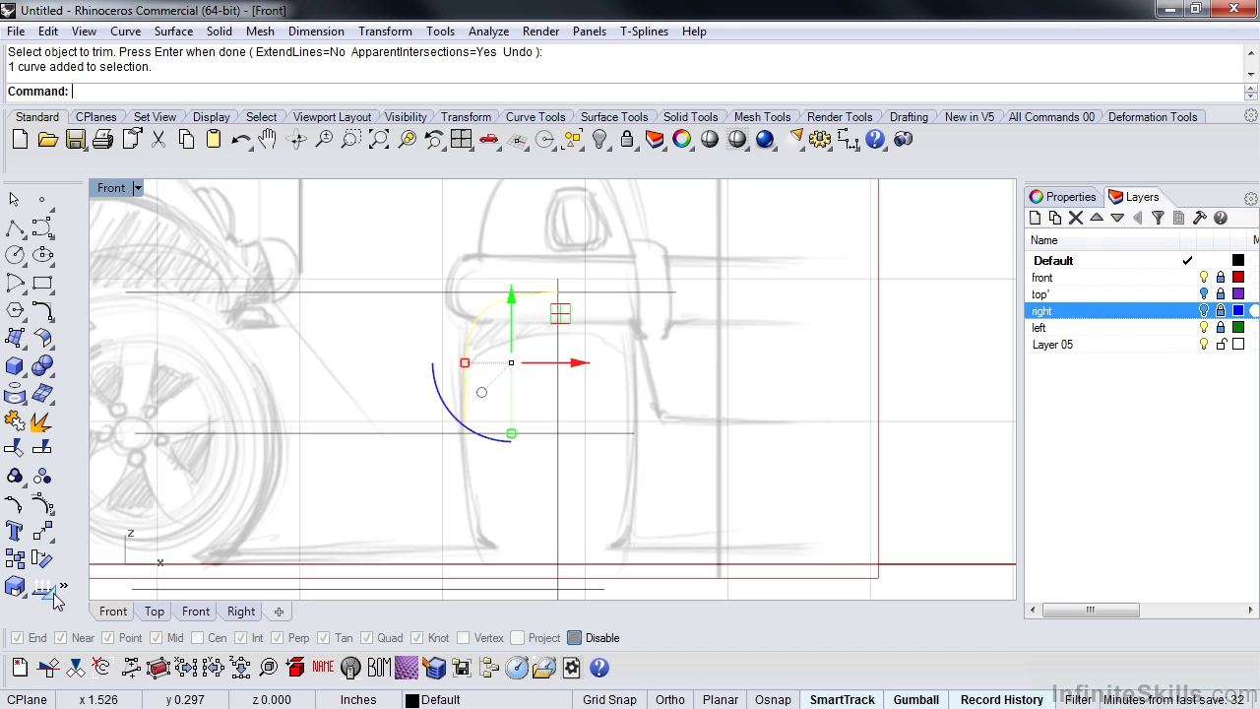
left_click(49, 541)
left_click(209, 541)
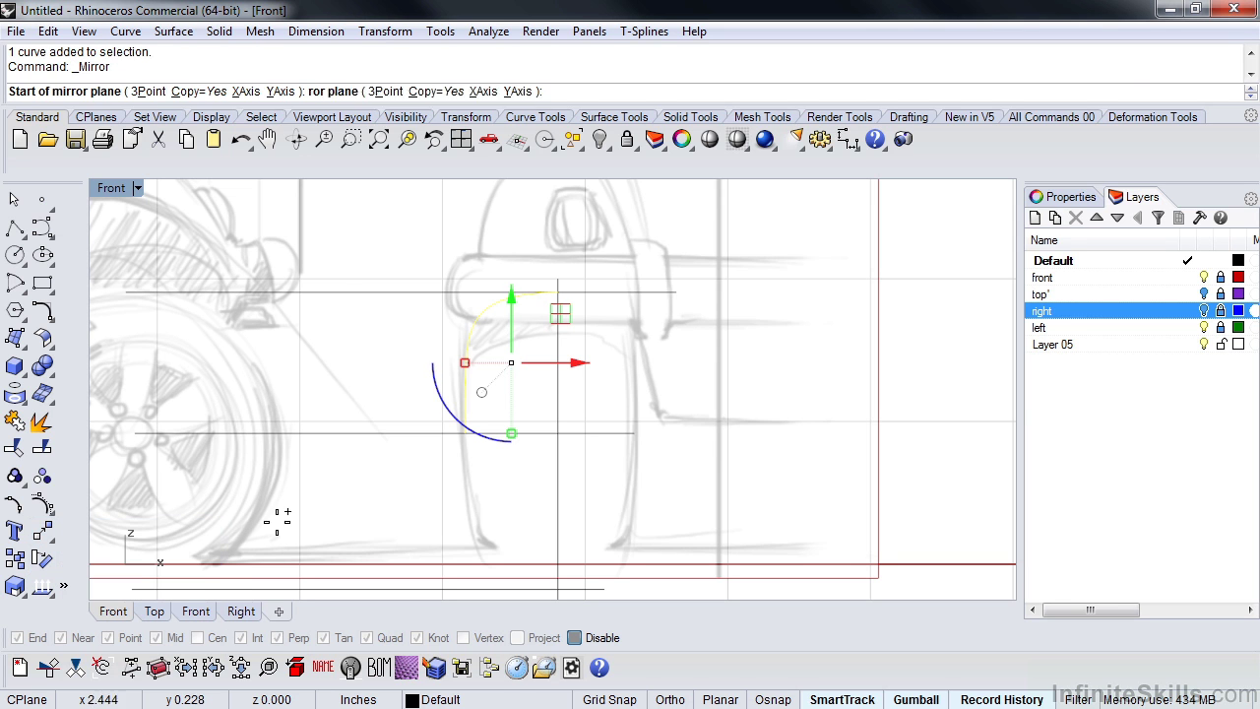
right_click(557, 296)
right_click(611, 338)
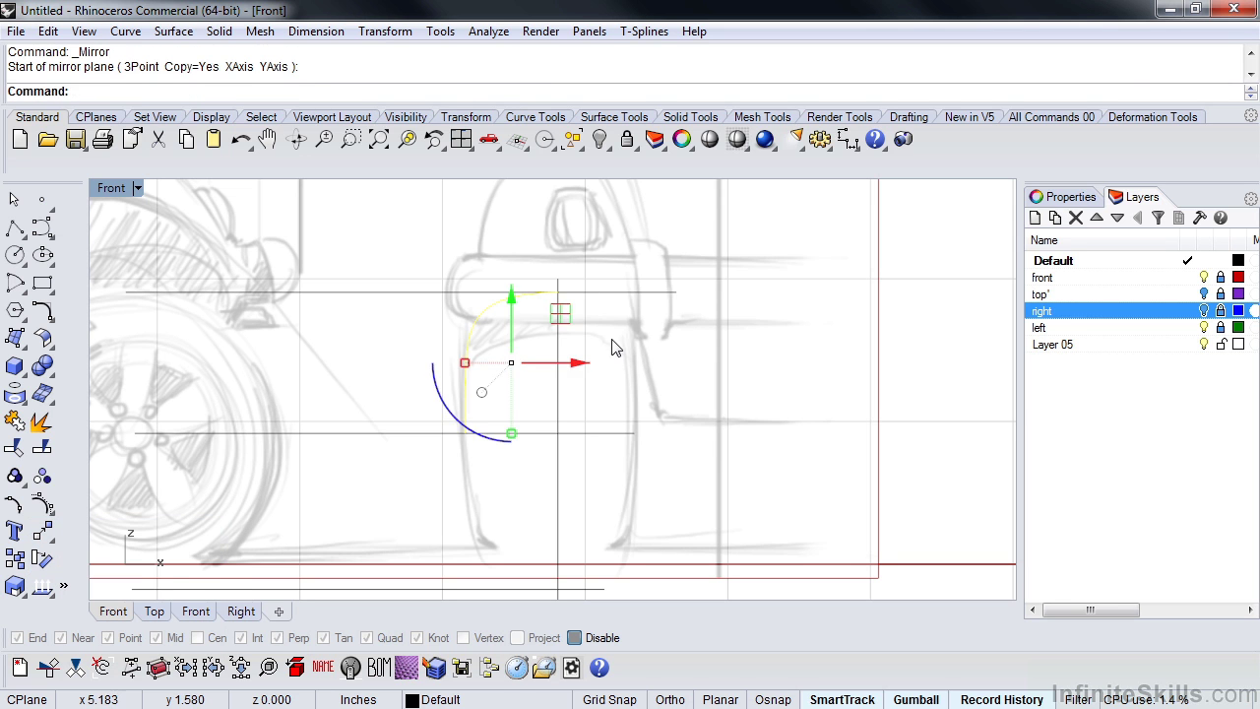
right_click(603, 332)
key("alt")
left_click(558, 292)
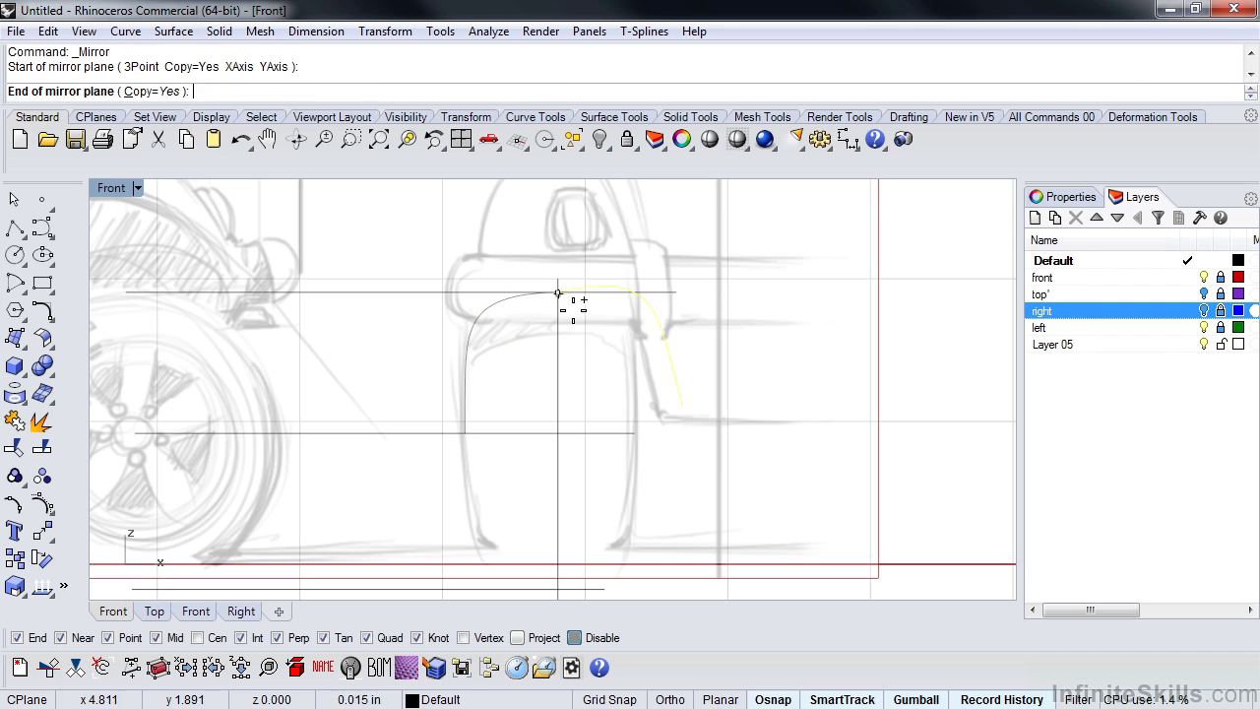
left_click(557, 363, "shift")
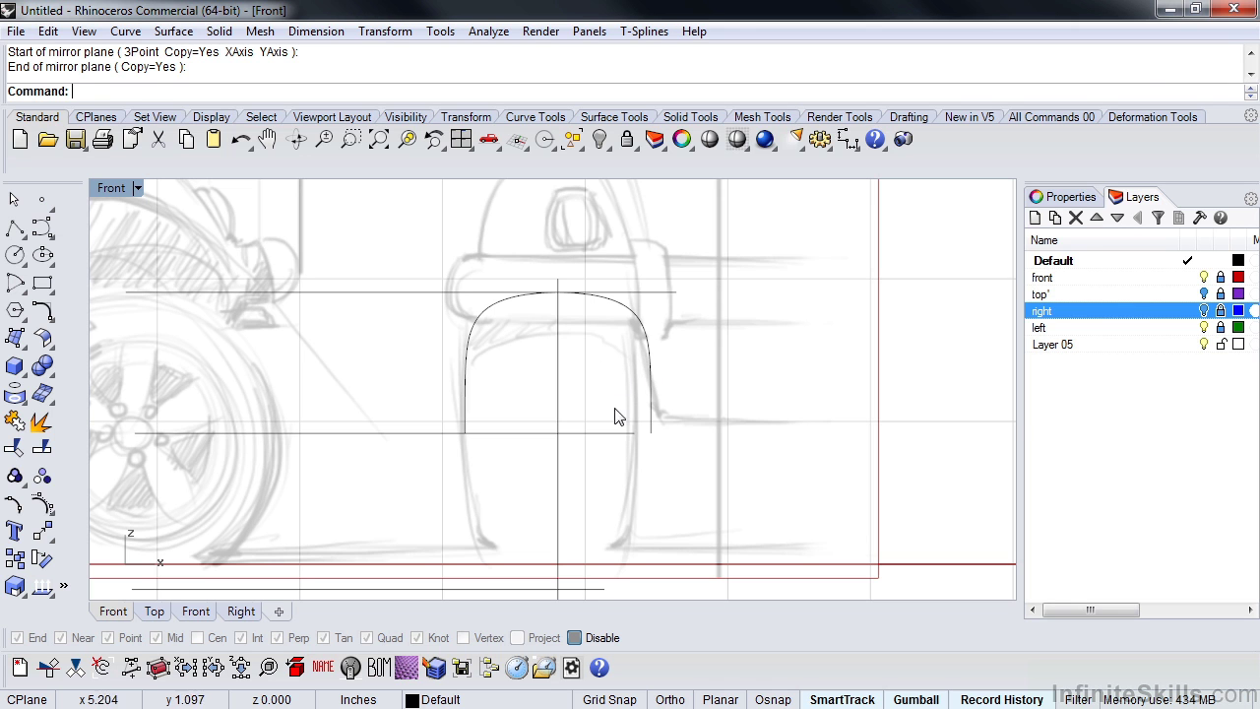
Step: Join the two mirrored halves of the tire profile into one curve
left_click(651, 379)
left_click(477, 366)
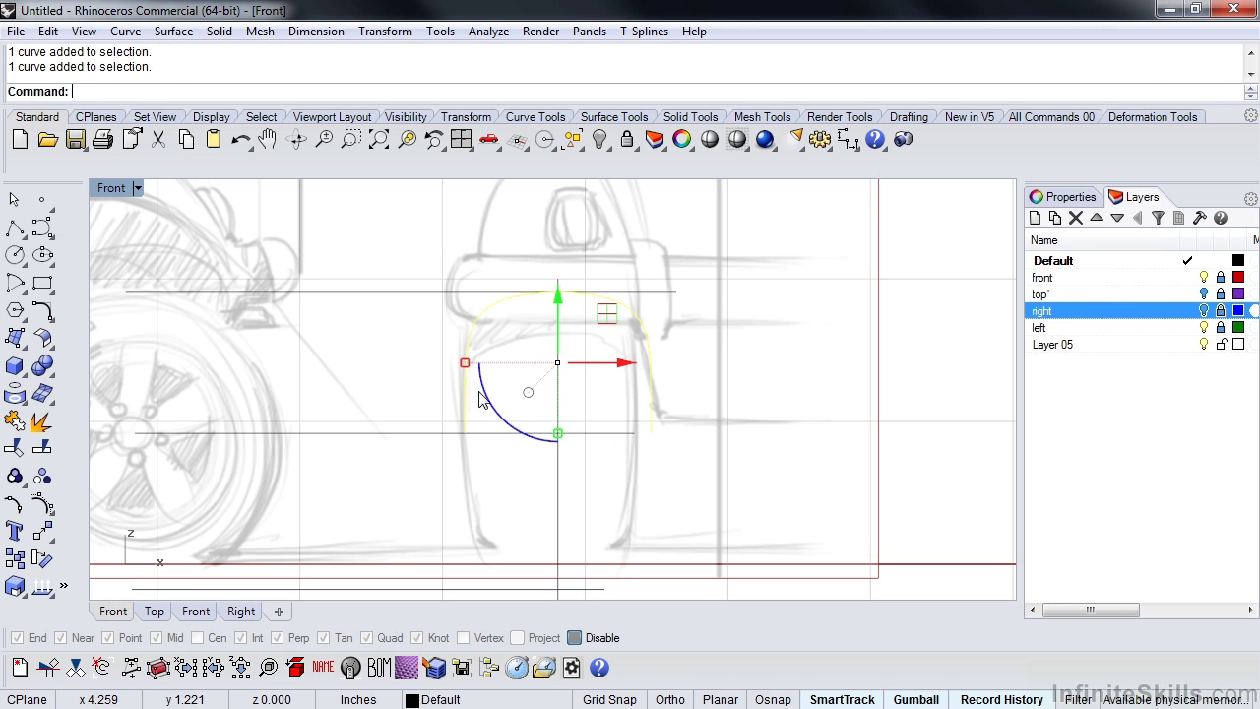
left_click(15, 421)
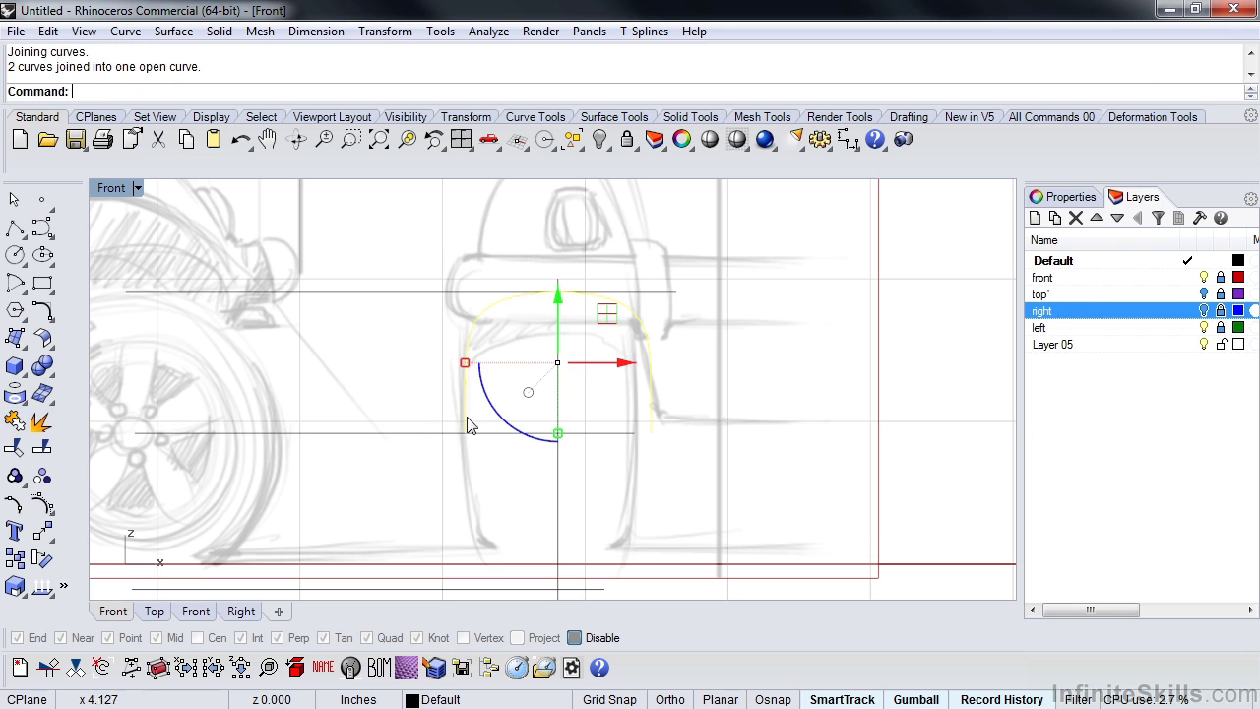
Step: Scale the joined tire profile narrower horizontally and shift it sideways to match the tire sketch
left_click_drag(470, 369, 472, 370)
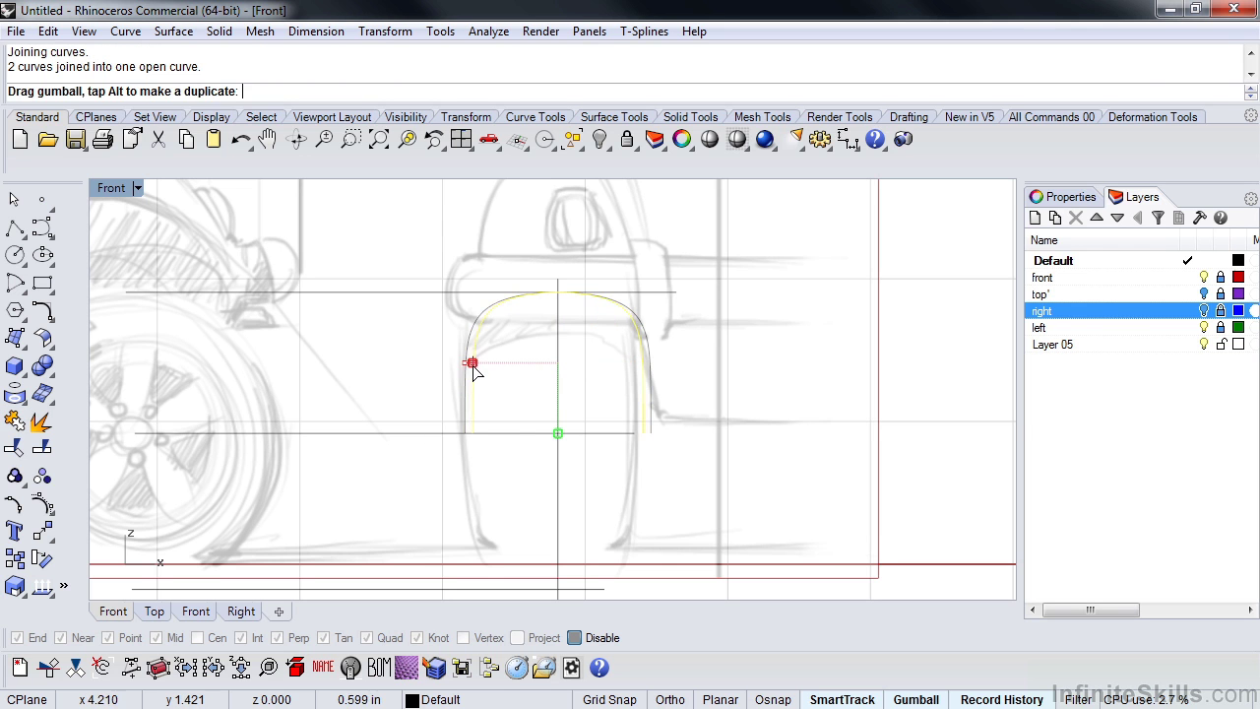
left_click_drag(473, 364, 472, 363)
left_click_drag(622, 363, 613, 368)
key("Escape")
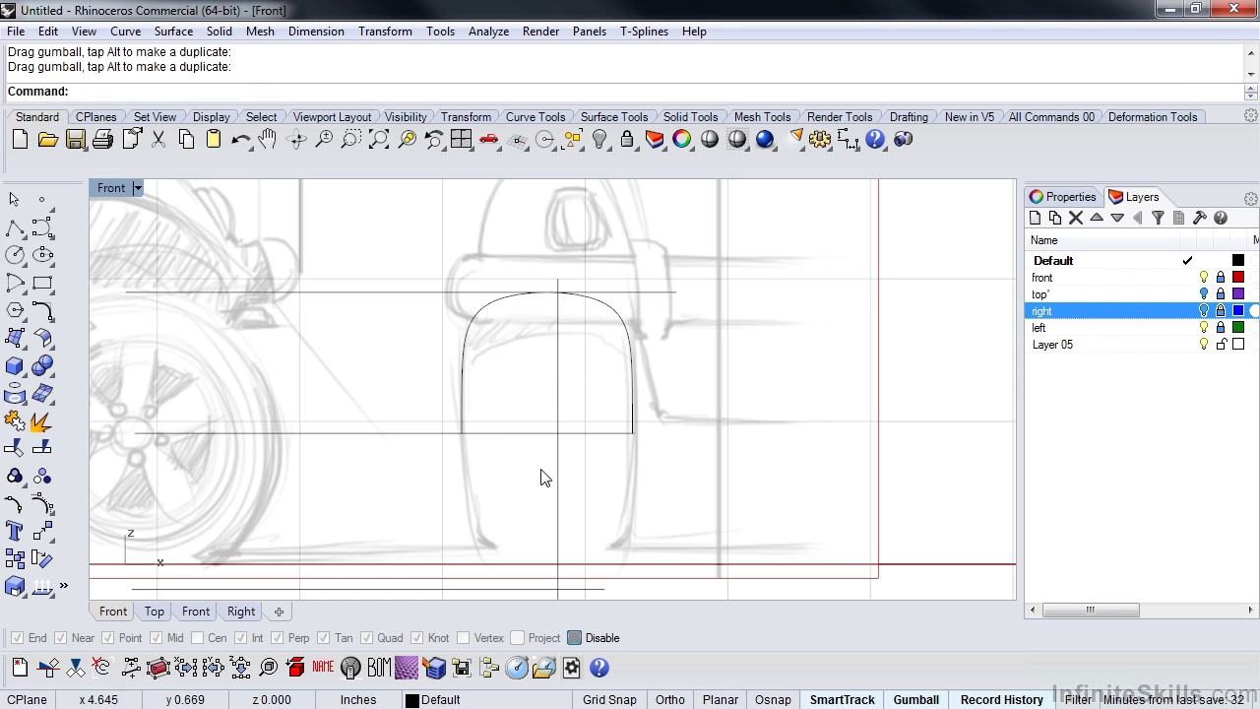
Step: Draw a horizontal guide line from the top of the sketched wheel's rim across to near the tire's centerline
scroll(453, 486, "down", 2)
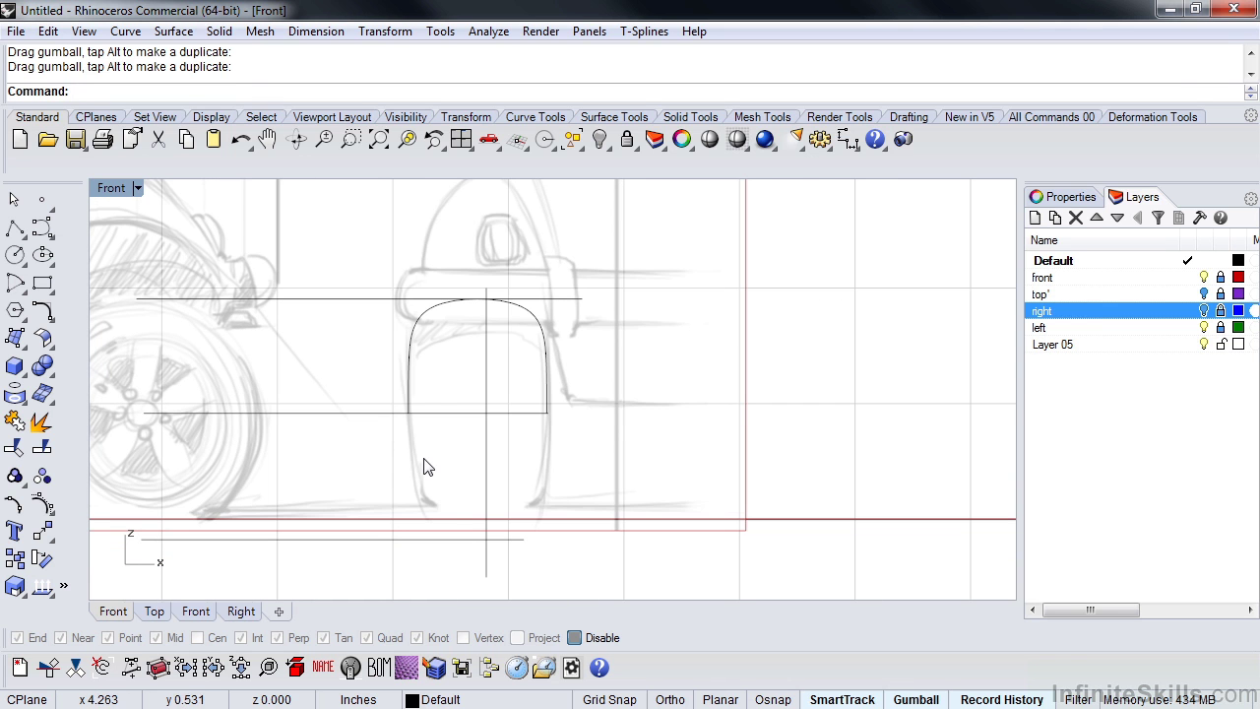
right_click_drag(455, 361, 515, 363)
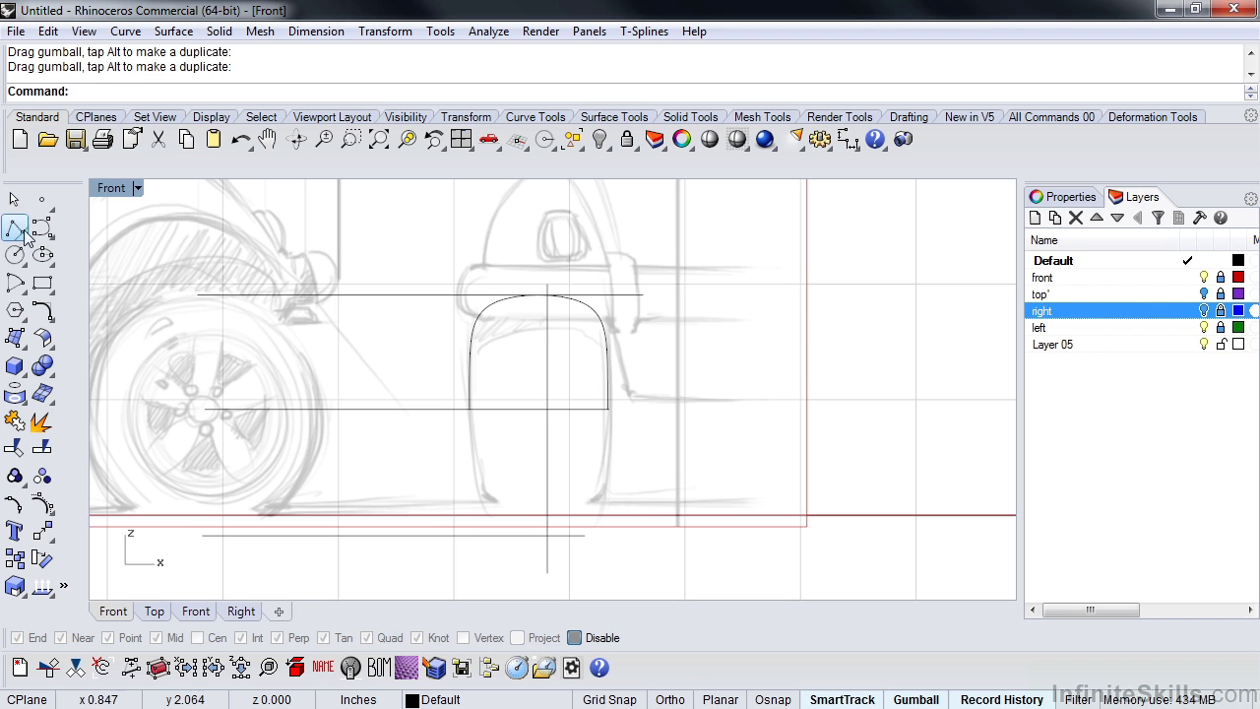
left_click(15, 227)
left_click(204, 334)
left_click(545, 334)
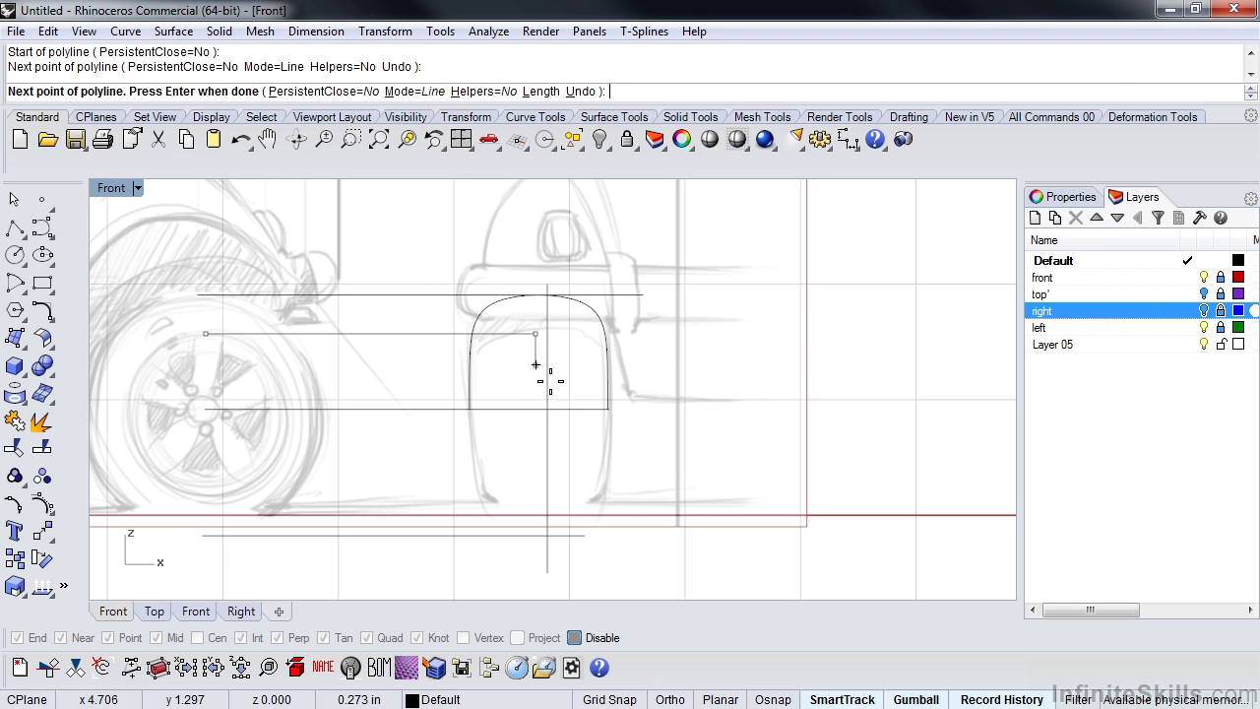
key("Return")
Step: Move the rim-height guide line horizontally so that it crosses both sides of the tire profile
scroll(513, 369, "up", 3)
right_click_drag(495, 349, 590, 329)
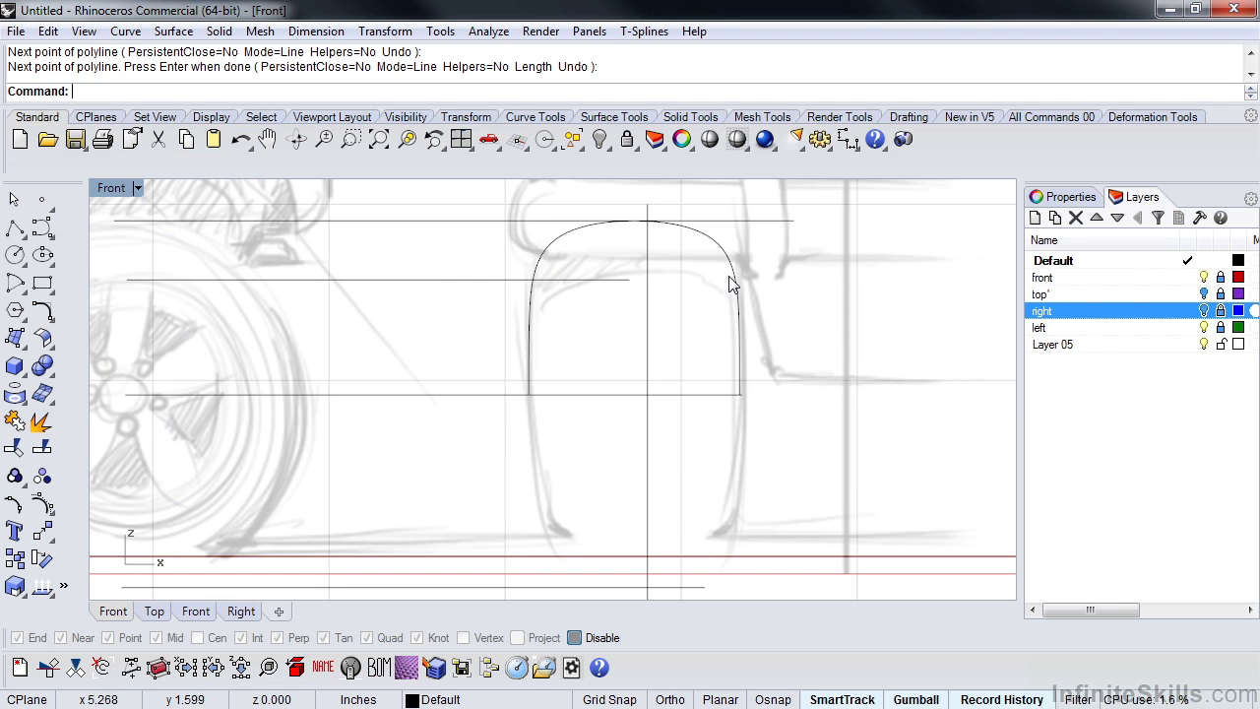
left_click(464, 282)
left_click_drag(464, 282, 621, 284)
left_click(495, 351)
right_click_drag(495, 351, 394, 337)
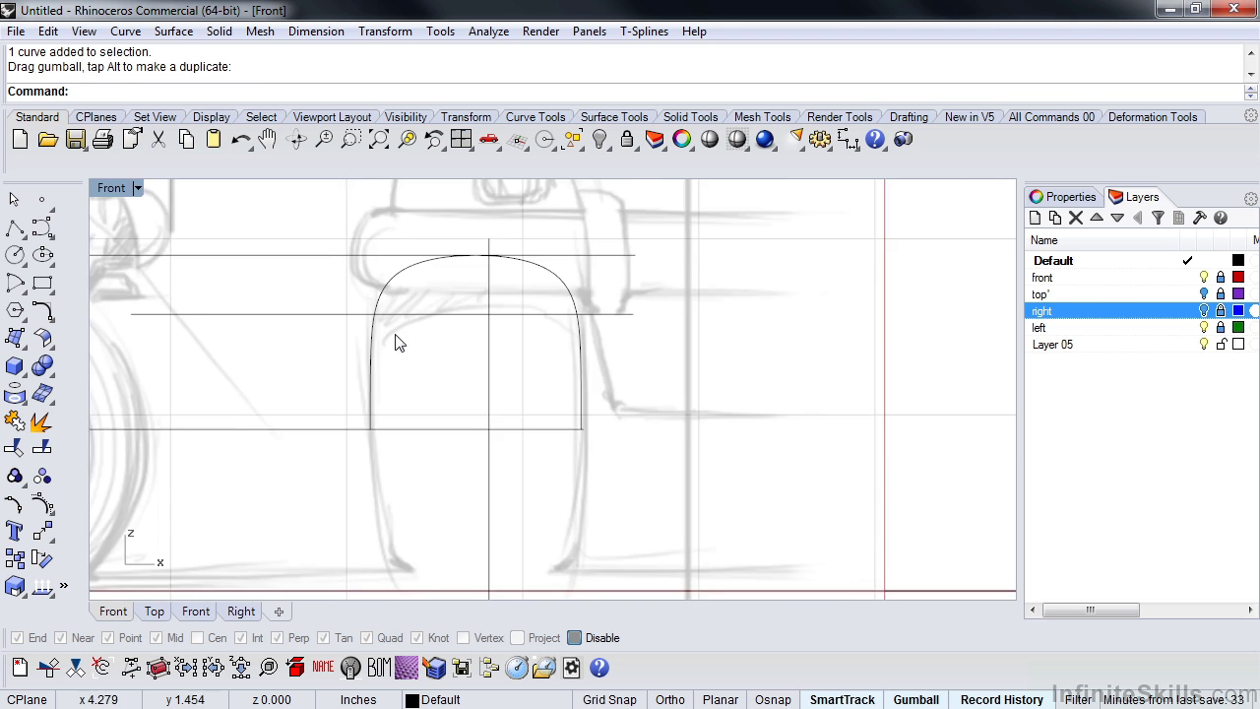
Step: Draw a degree 3 curve from the tire profile's side just above the rim guide, bending inward and sloping down toward the centerline
scroll(394, 338, "up", 2)
left_click(43, 229)
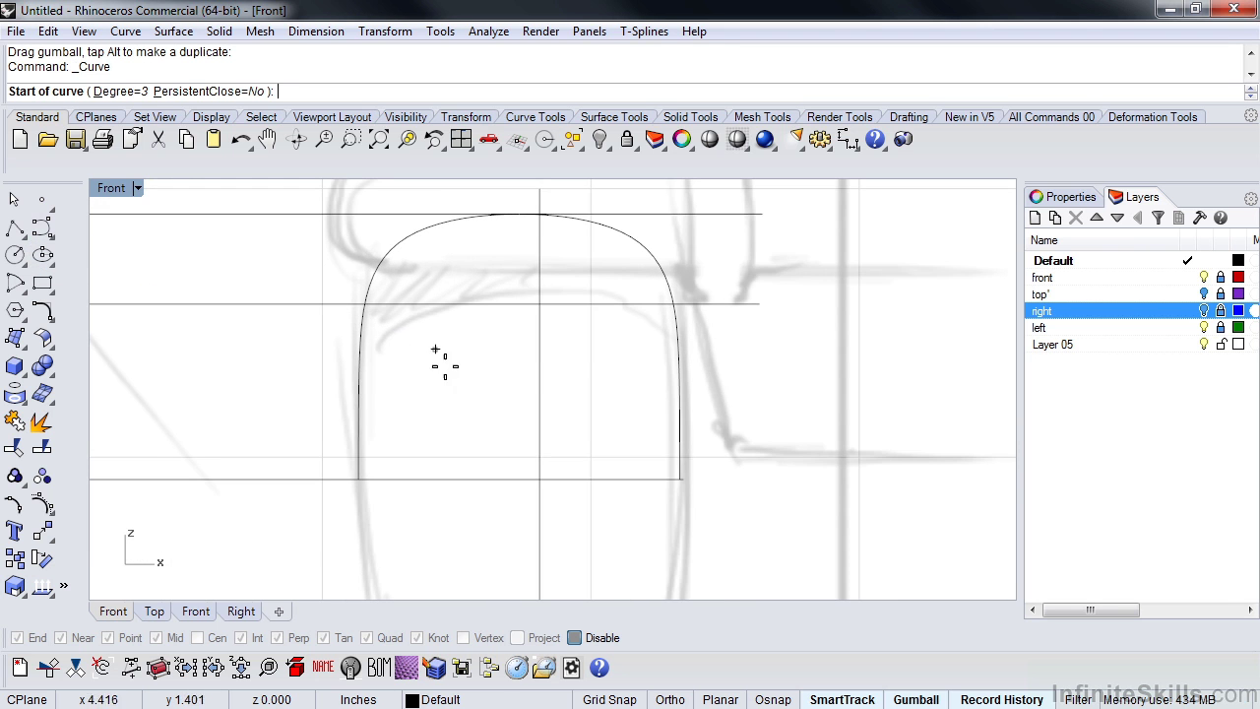
scroll(433, 353, "up", 1)
scroll(395, 325, "down", 1)
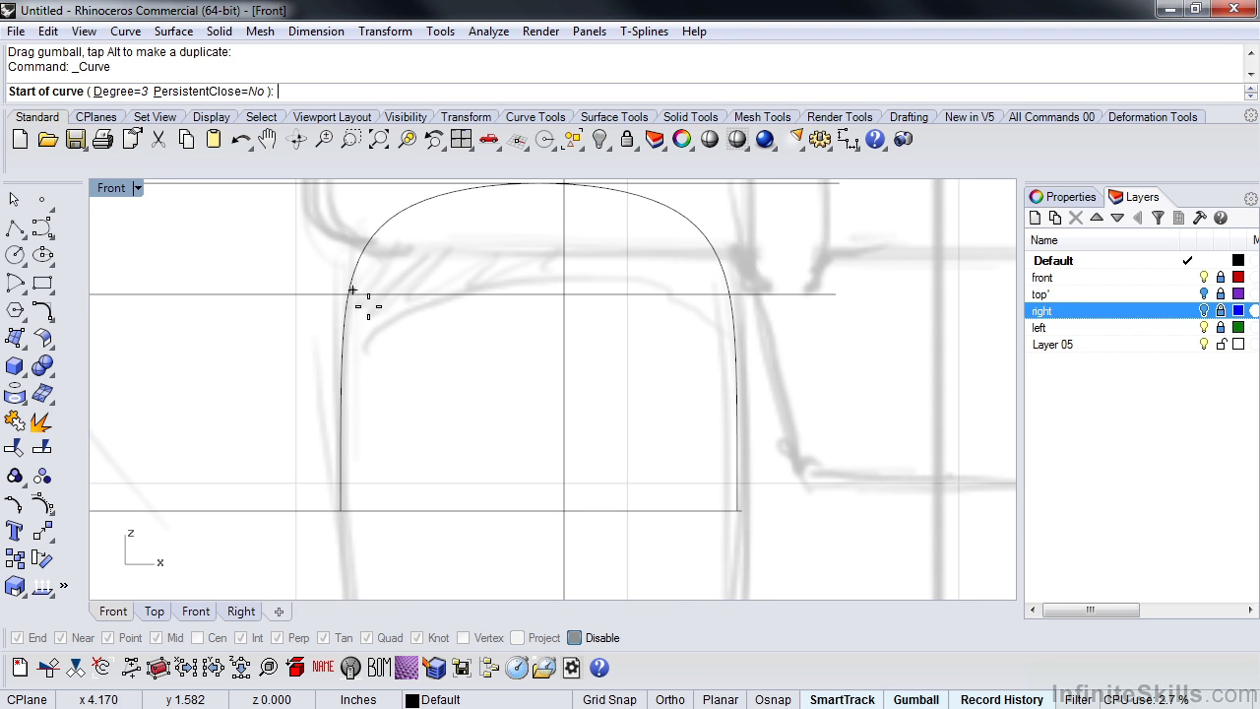
scroll(353, 290, "up", 2)
left_click(335, 247)
left_click(339, 301)
left_click(354, 314)
scroll(355, 314, "down", 8)
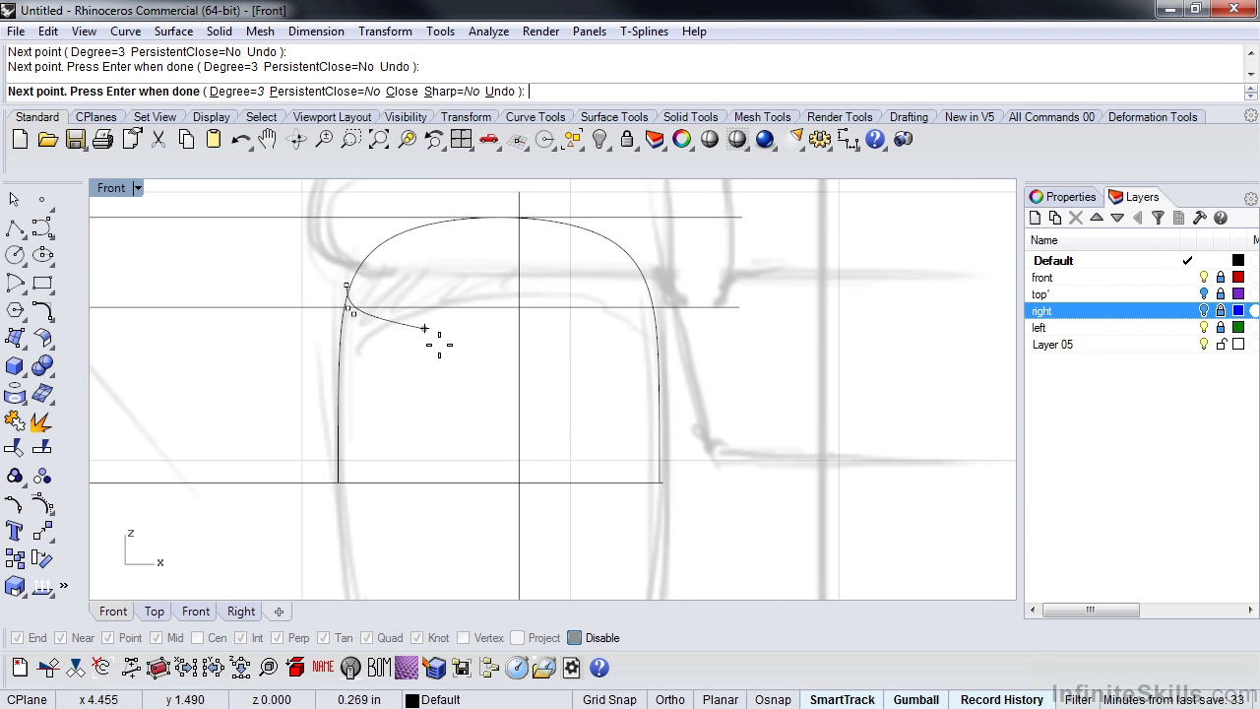
left_click(364, 317)
scroll(452, 335, "down", 4)
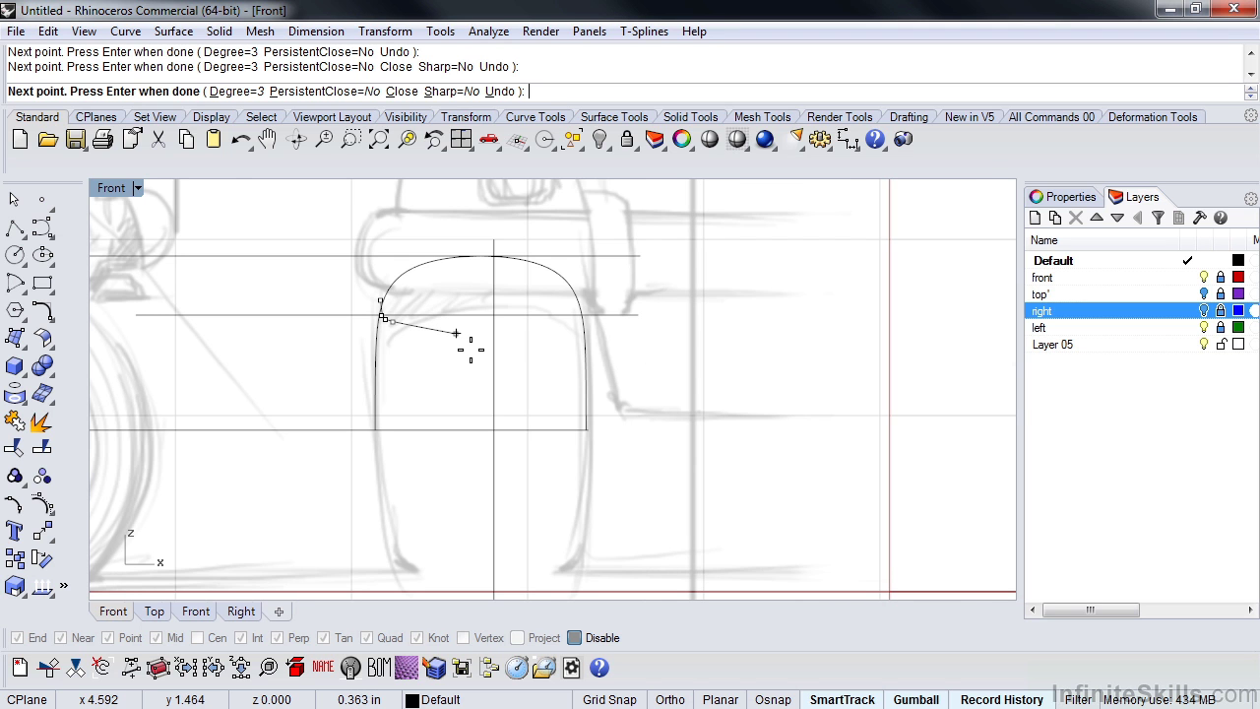
left_click(460, 335)
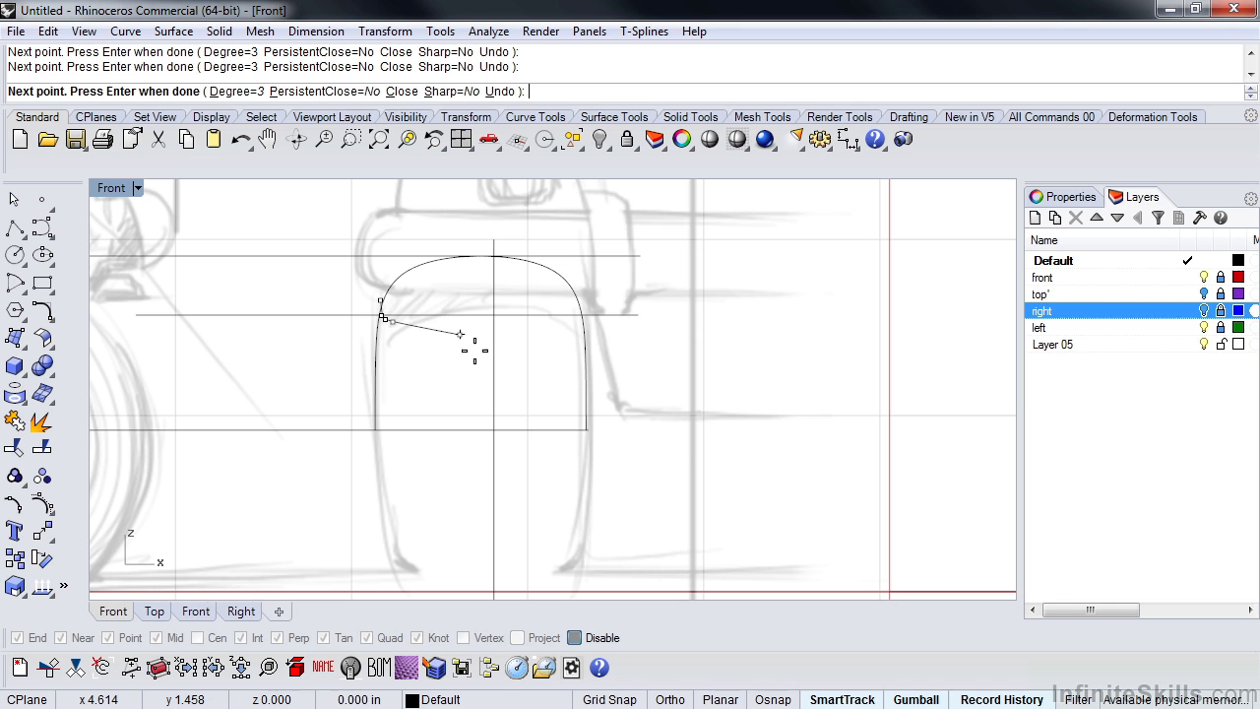
key("Return")
Step: Mirror a copy of the new inner curve across the tire's vertical centerline
left_click(433, 329)
type("M")
key("Return")
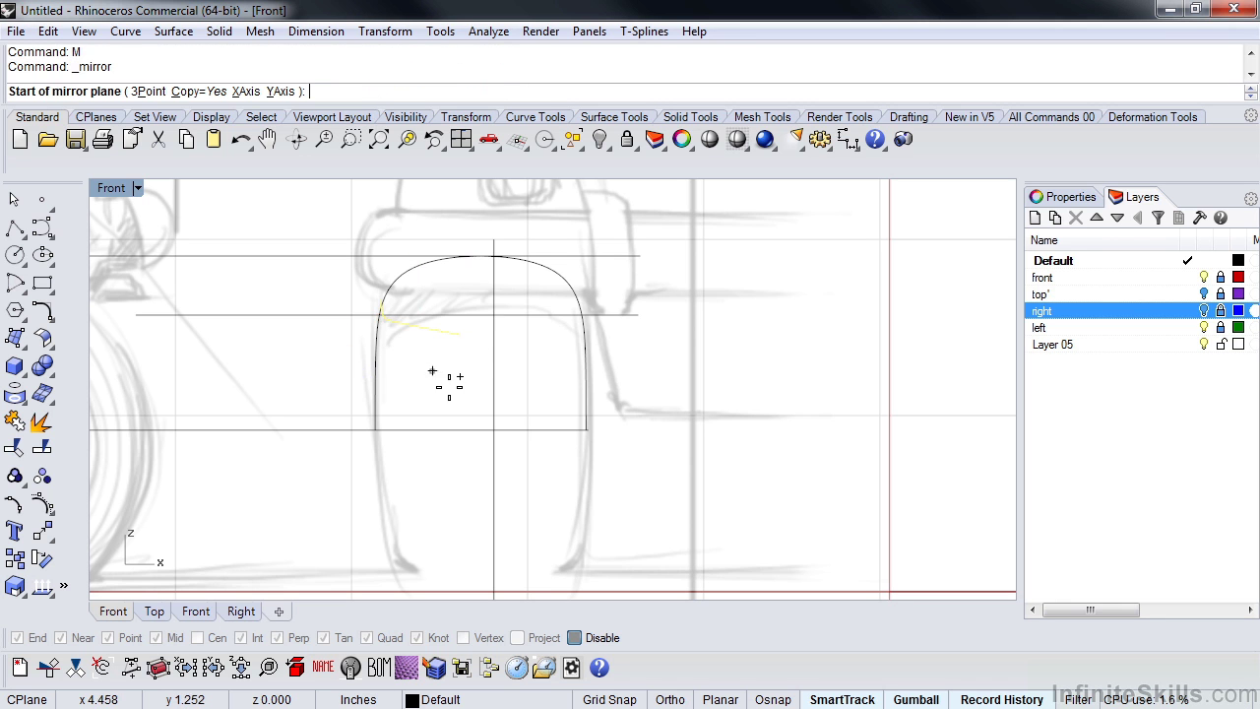
left_click(494, 258)
left_click(493, 296)
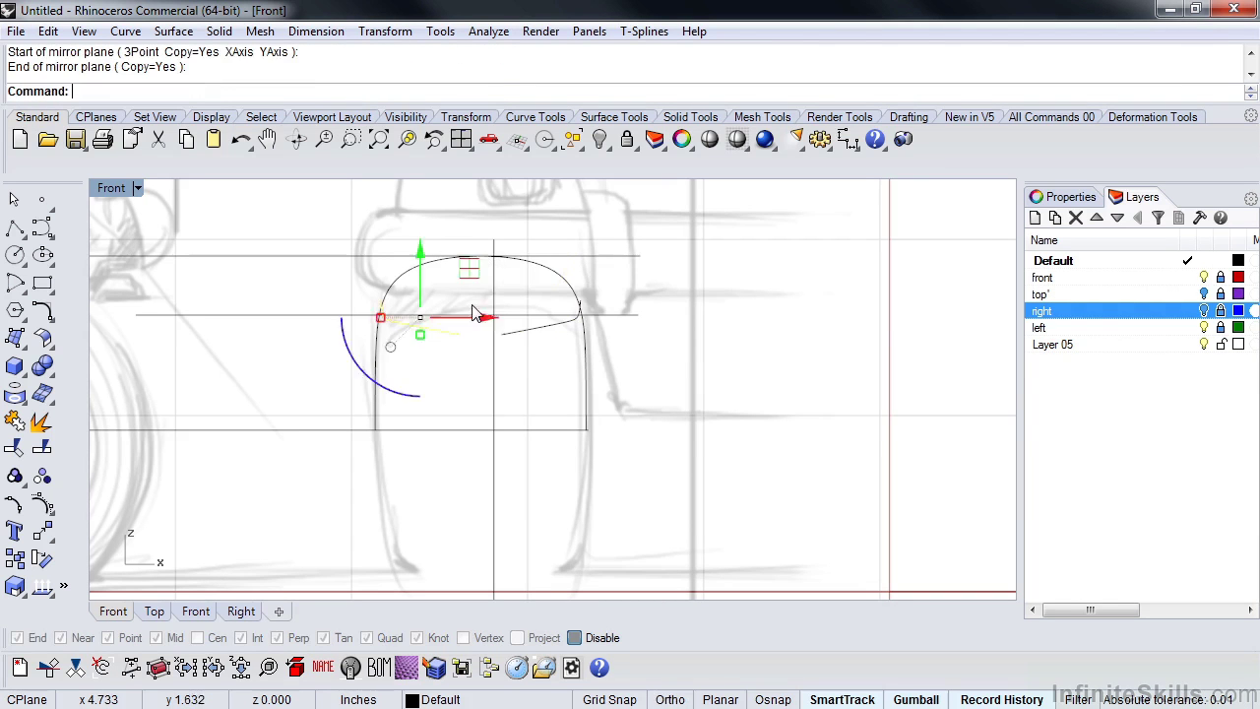
left_click(463, 389)
scroll(429, 343, "up", 3)
scroll(481, 359, "down", 2)
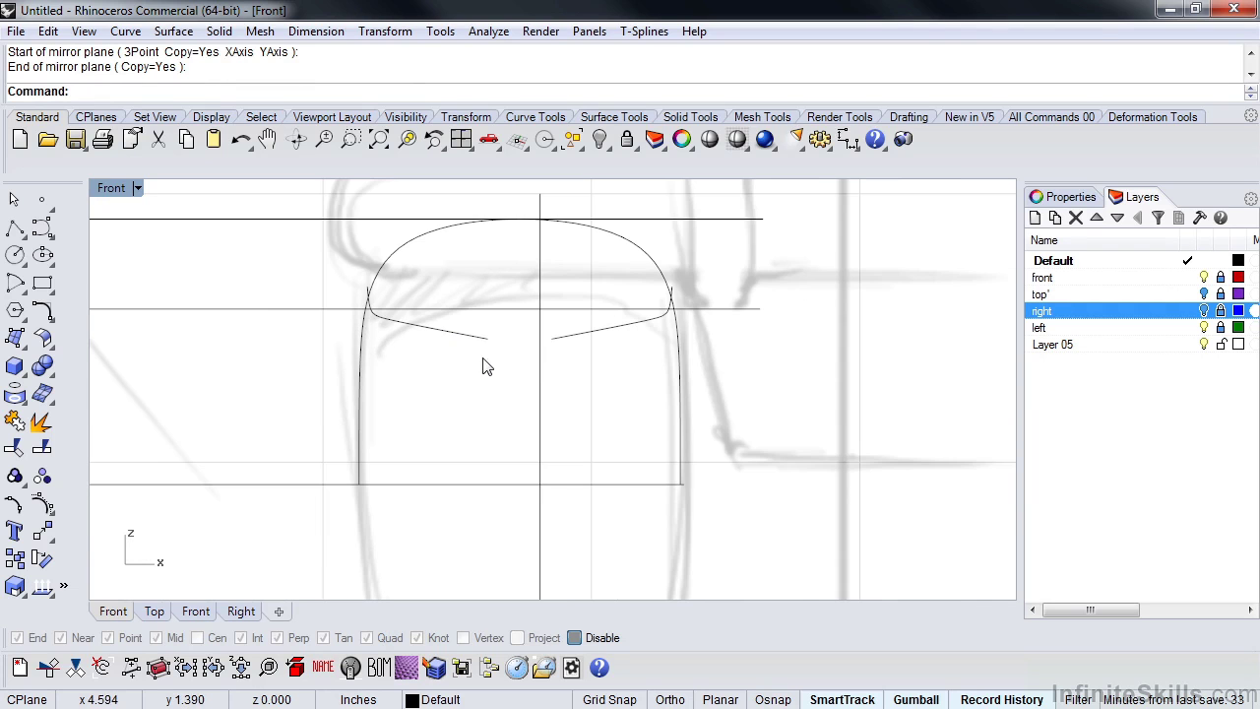
Step: Connect the inner ends of the two sloping curves with a straight horizontal line
left_click(14, 229)
key("alt")
left_click(487, 339)
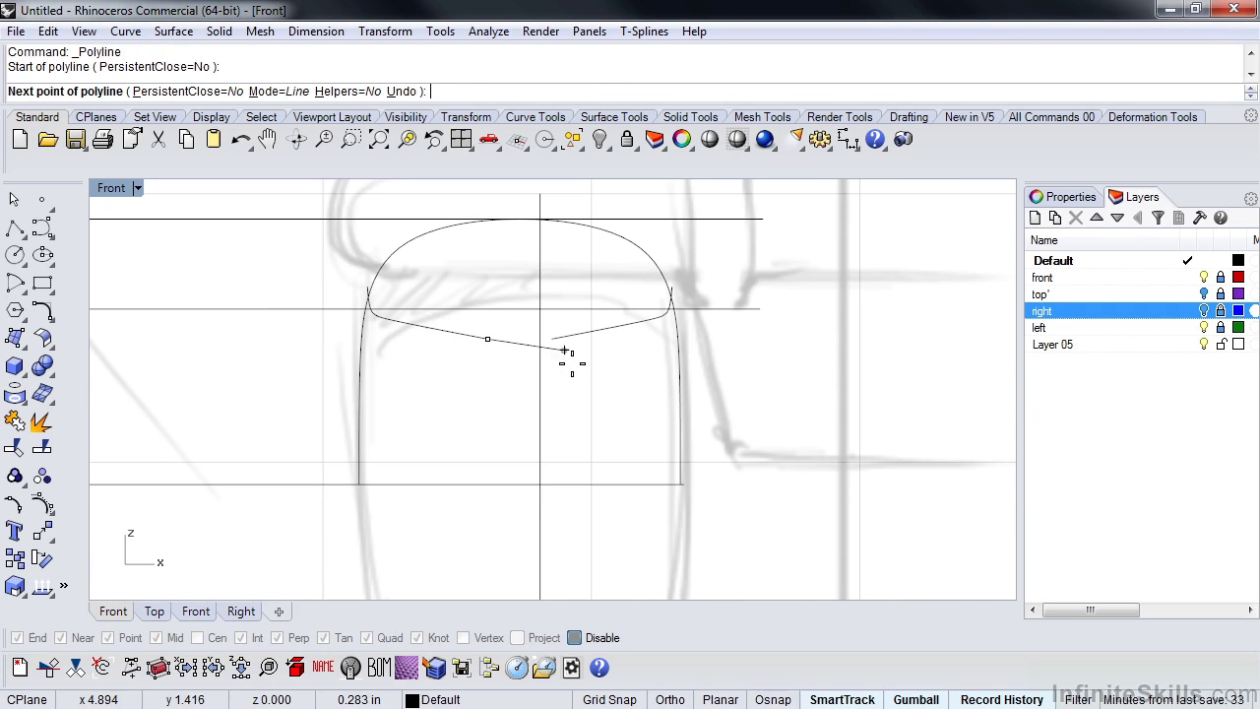
left_click(552, 339)
key("Return")
scroll(552, 368, "down", 2)
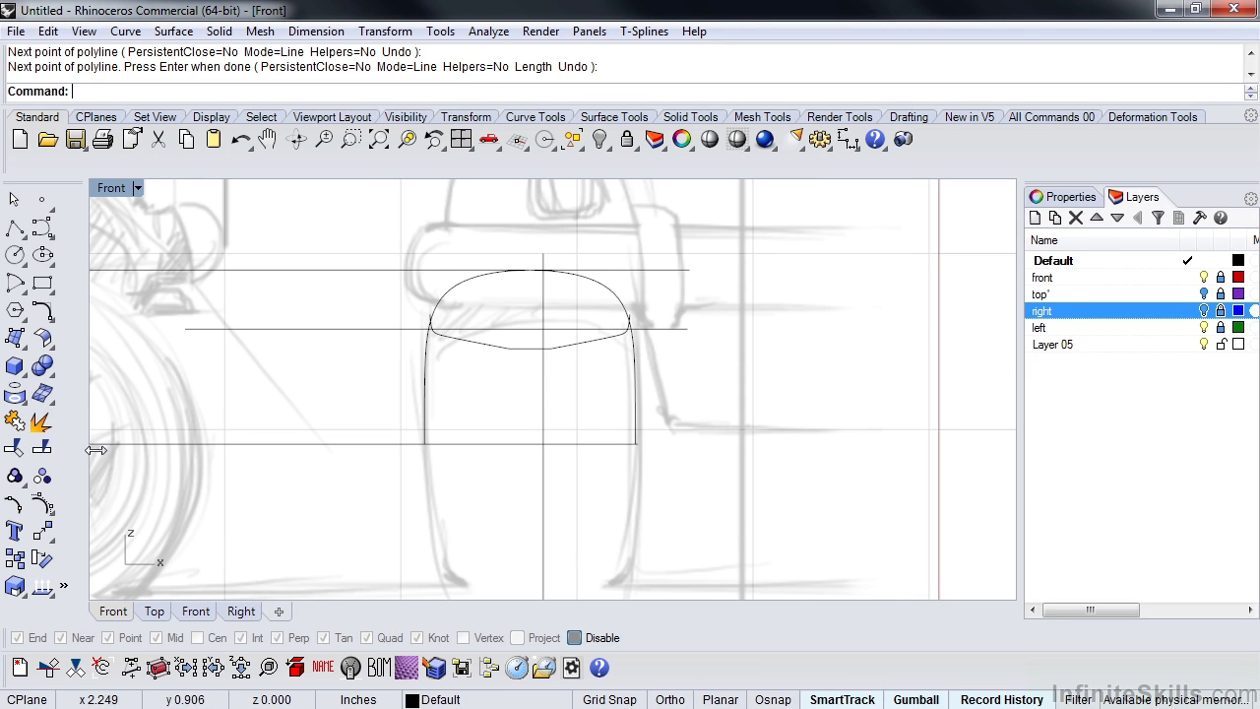
Step: Split the tire profile using the two sloping inner curves as cutting objects
left_click(39, 449)
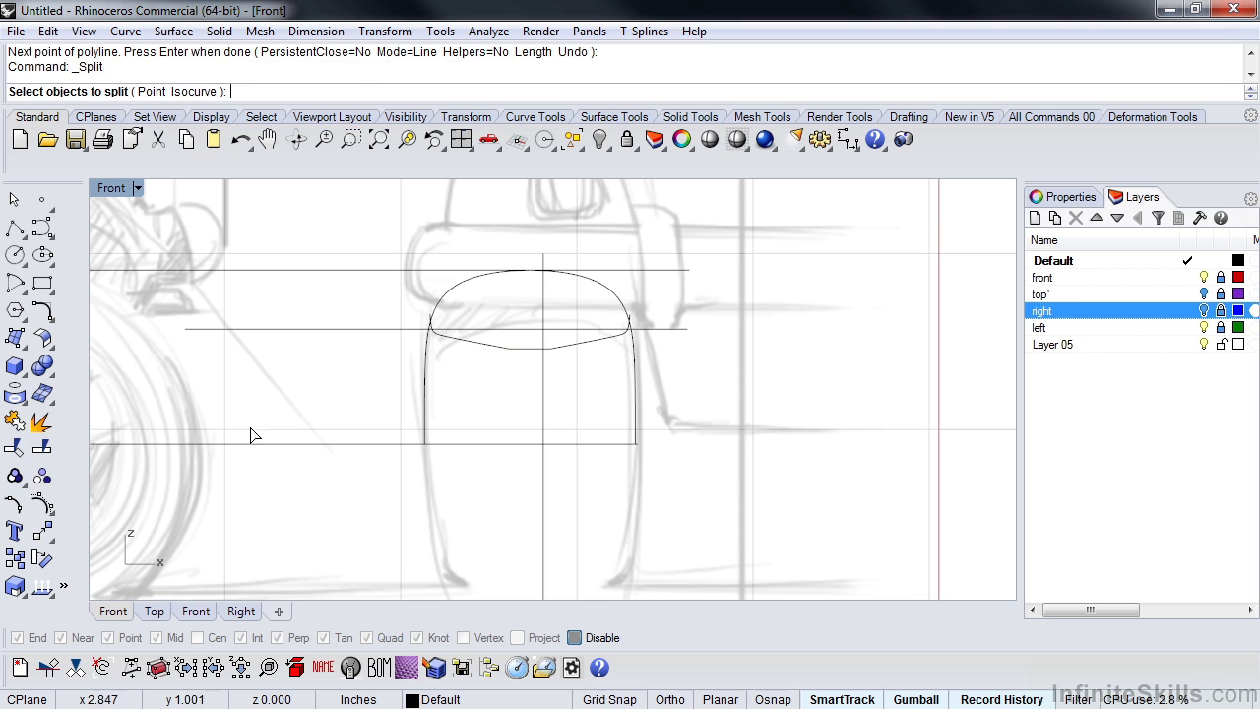
left_click(440, 396)
key("Return")
left_click(535, 352)
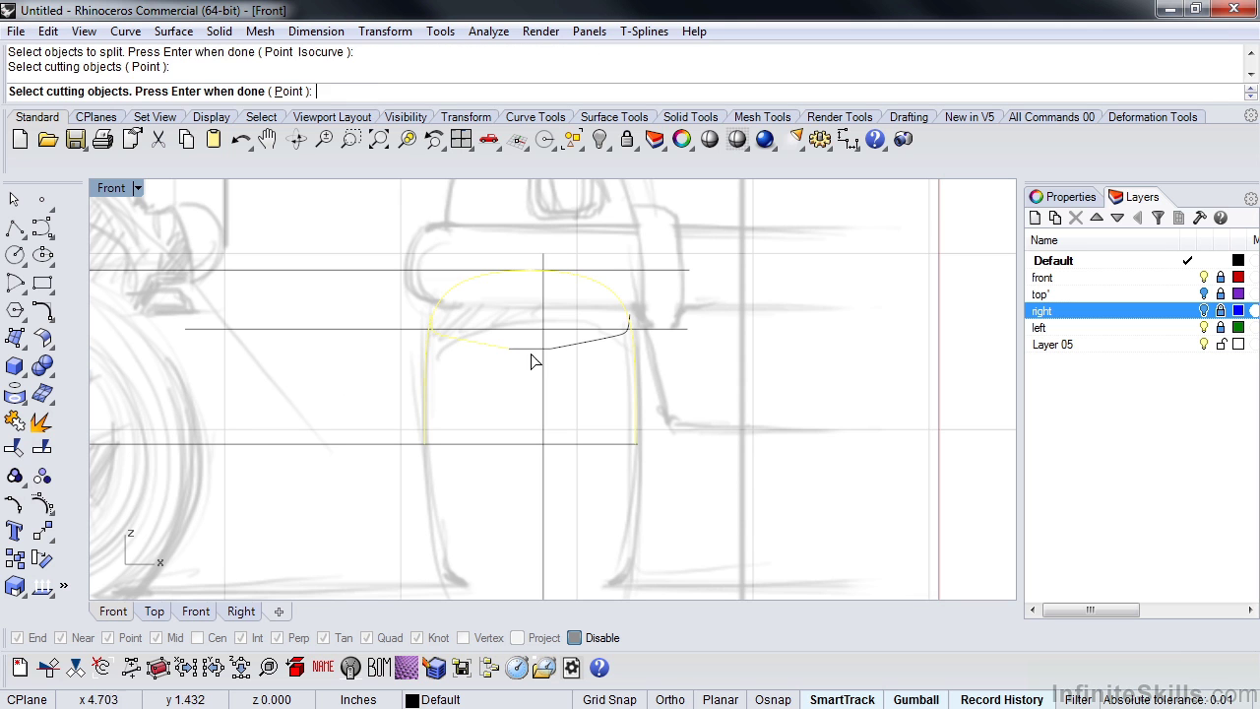
key("Return")
Step: Check the split pieces by selecting the profile's side segment, its upper segment and the sloping inner curve
left_click(635, 380)
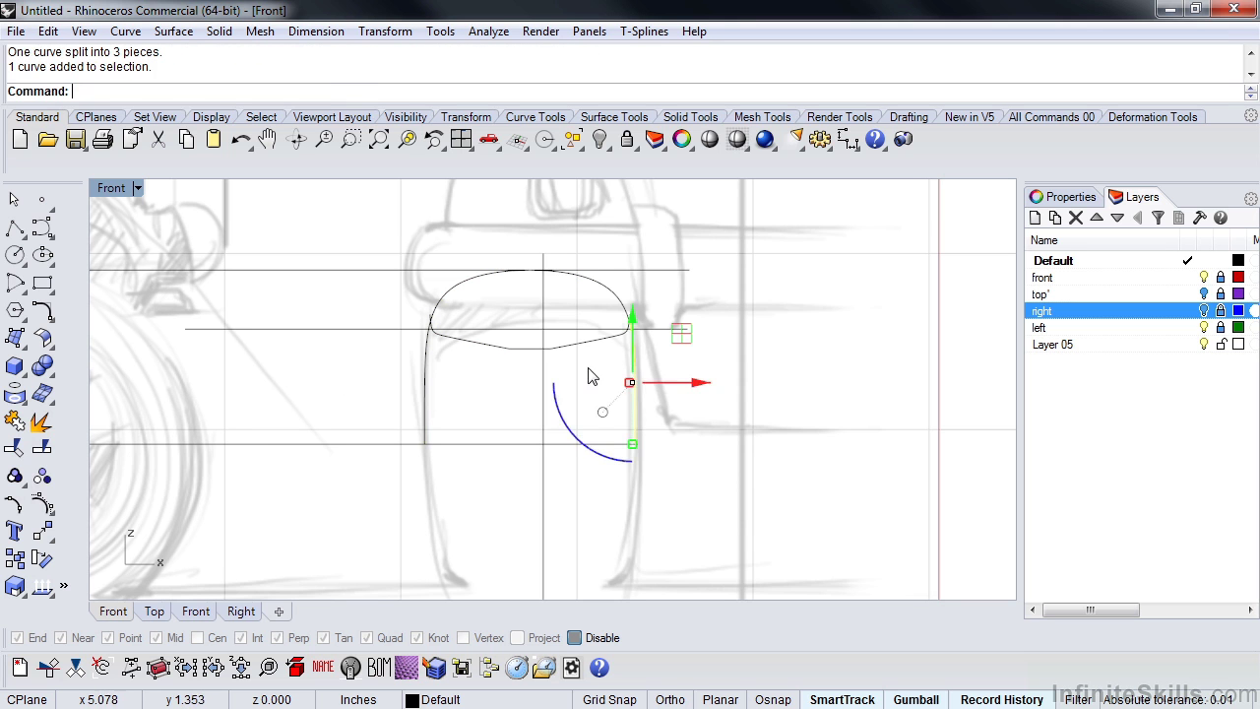
key("Escape")
scroll(463, 344, "up", 2)
left_click(441, 345)
left_click(543, 396)
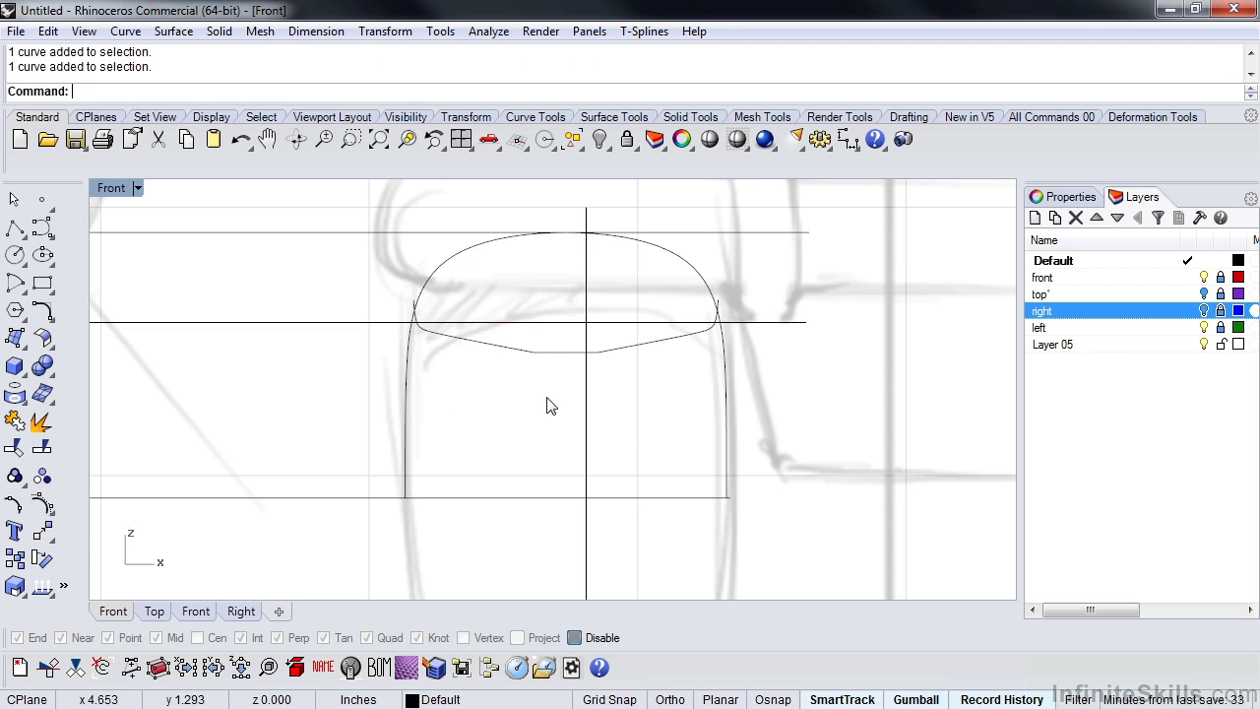
left_click(450, 340)
left_click(433, 283, "shift")
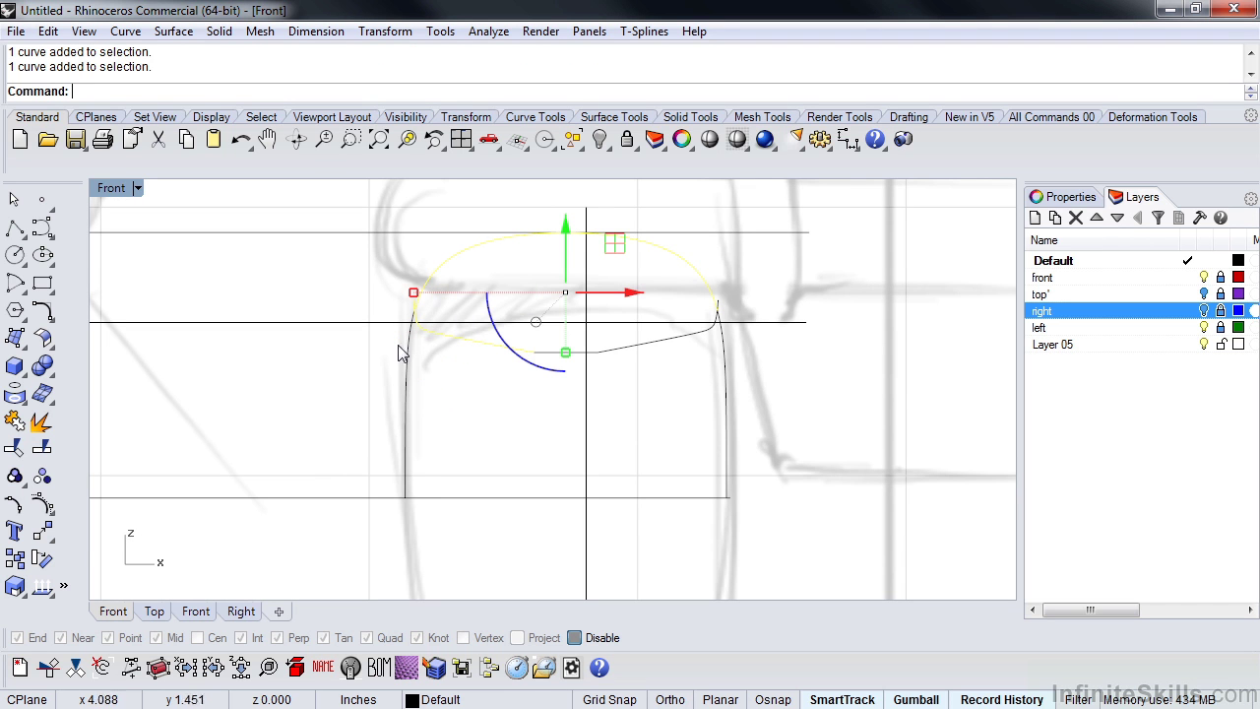
key("Escape")
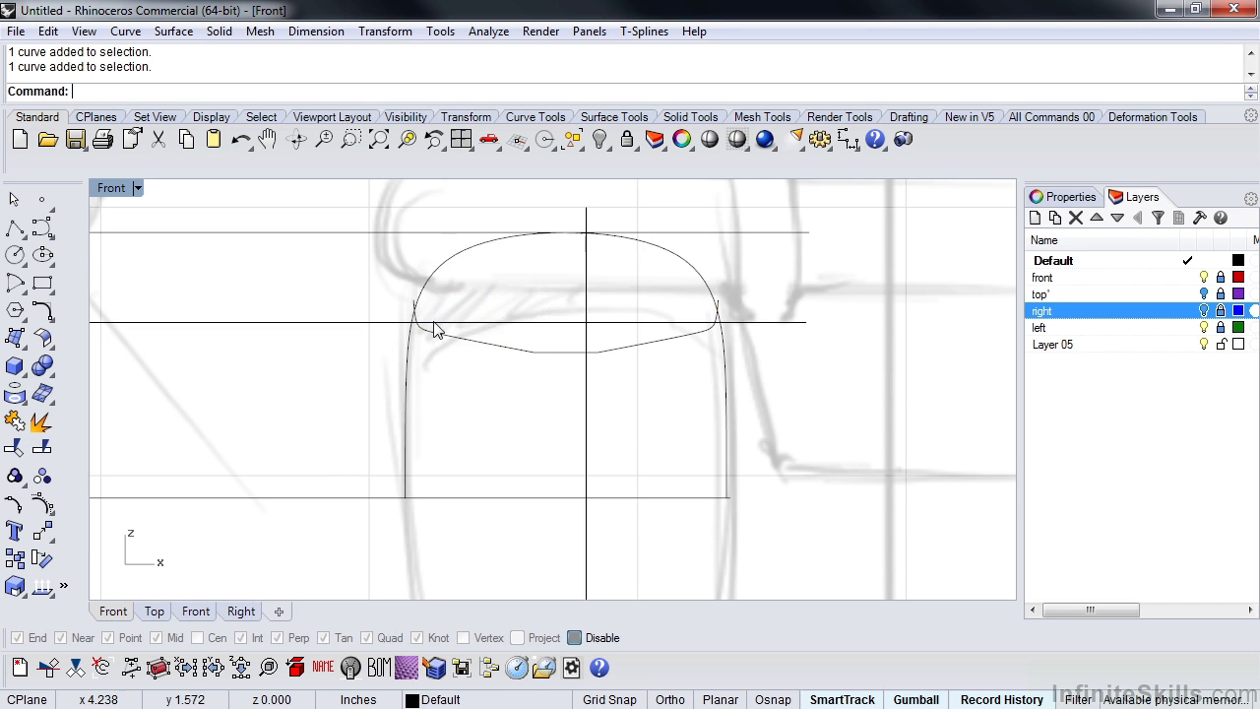
Step: Trim the overhanging upper tip of the left sloping inner curve, using the tire profile's upper curve as the cutting object
scroll(383, 360, "up", 5)
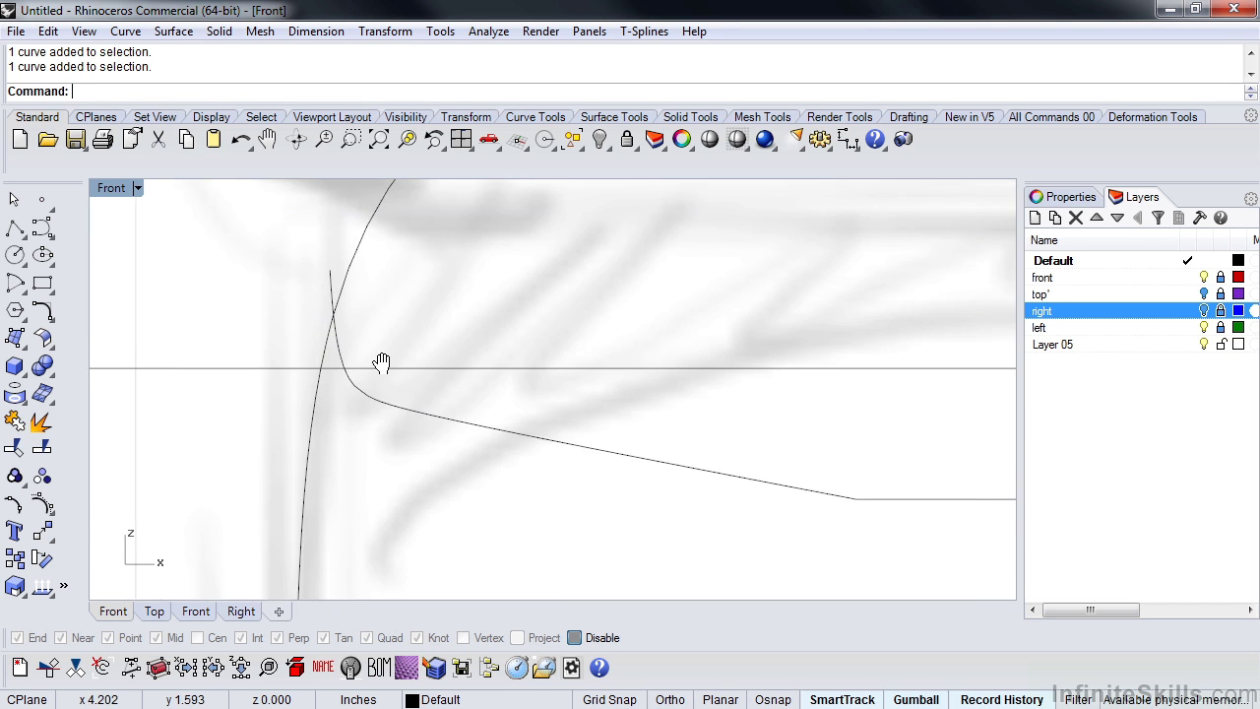
left_click(14, 449)
left_click(340, 293)
key("Return")
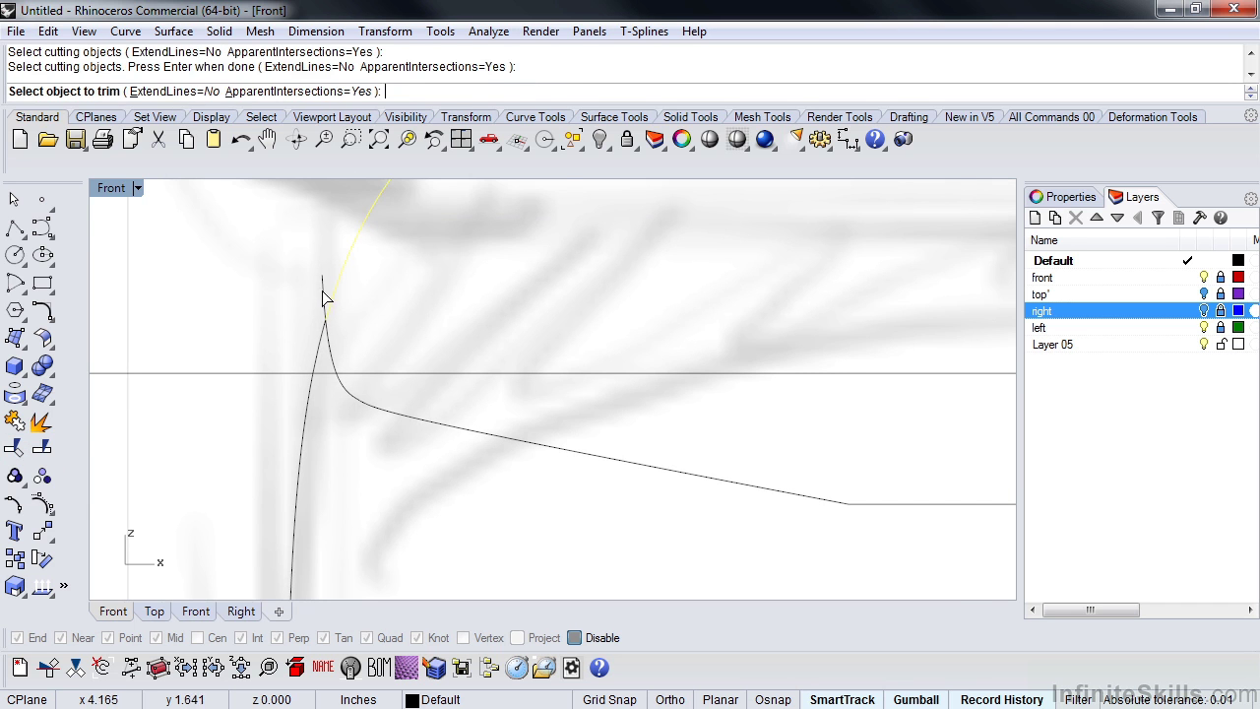
left_click(325, 285)
scroll(408, 312, "down", 4)
key("Return")
scroll(462, 427, "down", 5)
mouse_move(600, 424)
right_mouse_down()
mouse_move(395, 437)
mouse_move(602, 400)
right_mouse_up()
scroll(503, 388, "up", 7)
scroll(537, 398, "down", 4)
scroll(539, 401, "down", 2)
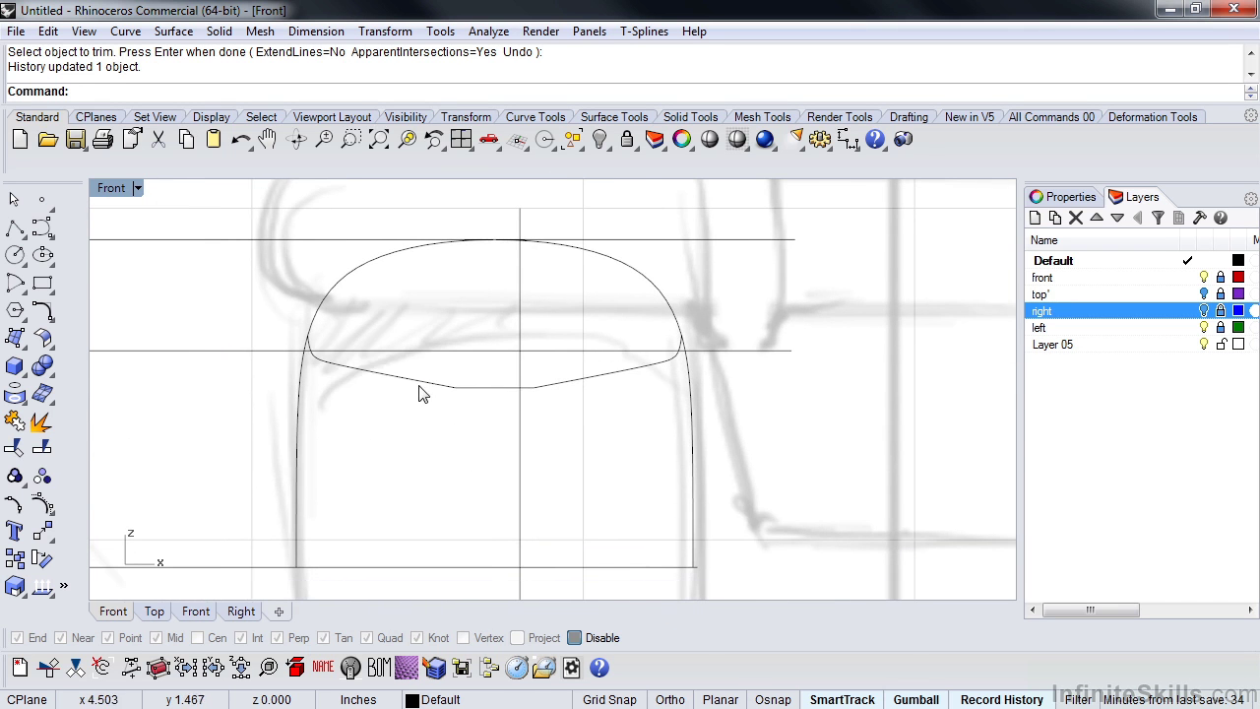
Step: Join the tire's upper curve, both sloping inner curves and the horizontal connecting line into one closed curve
left_click(418, 383)
left_click(486, 388, "shift")
left_click(653, 298, "shift")
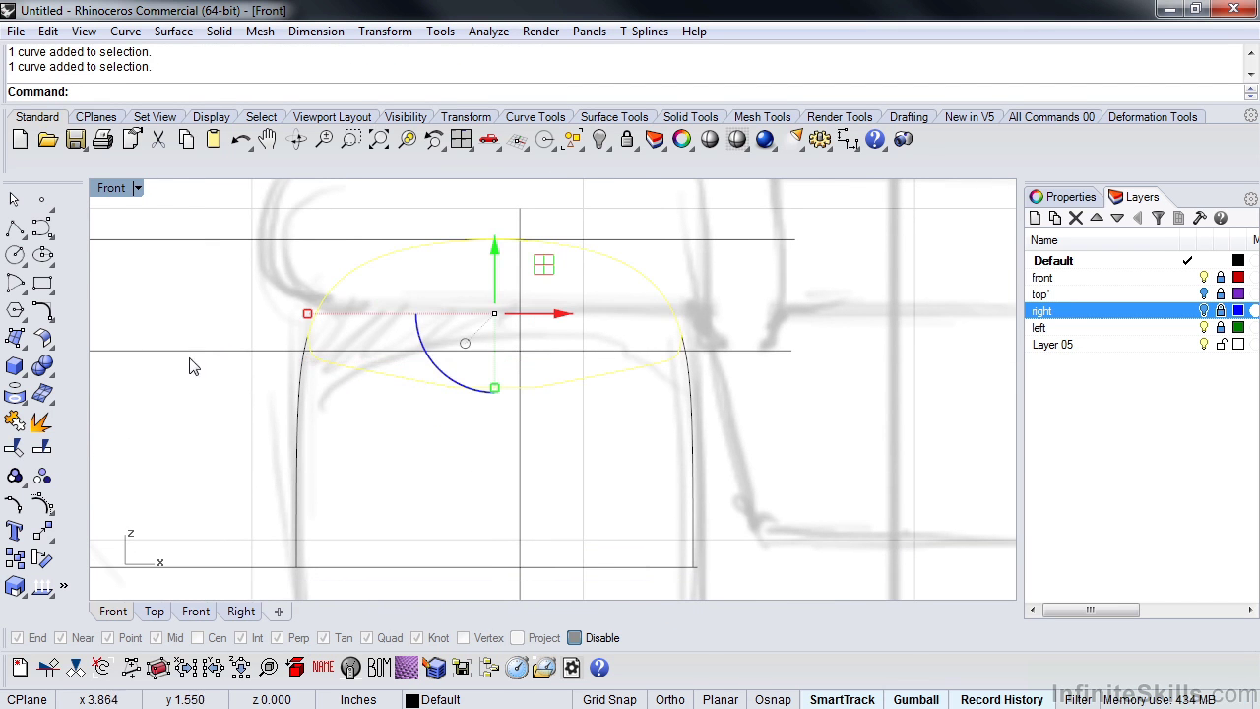
left_click(14, 421)
scroll(448, 460, "down", 4)
right_click_drag(455, 459, 470, 369)
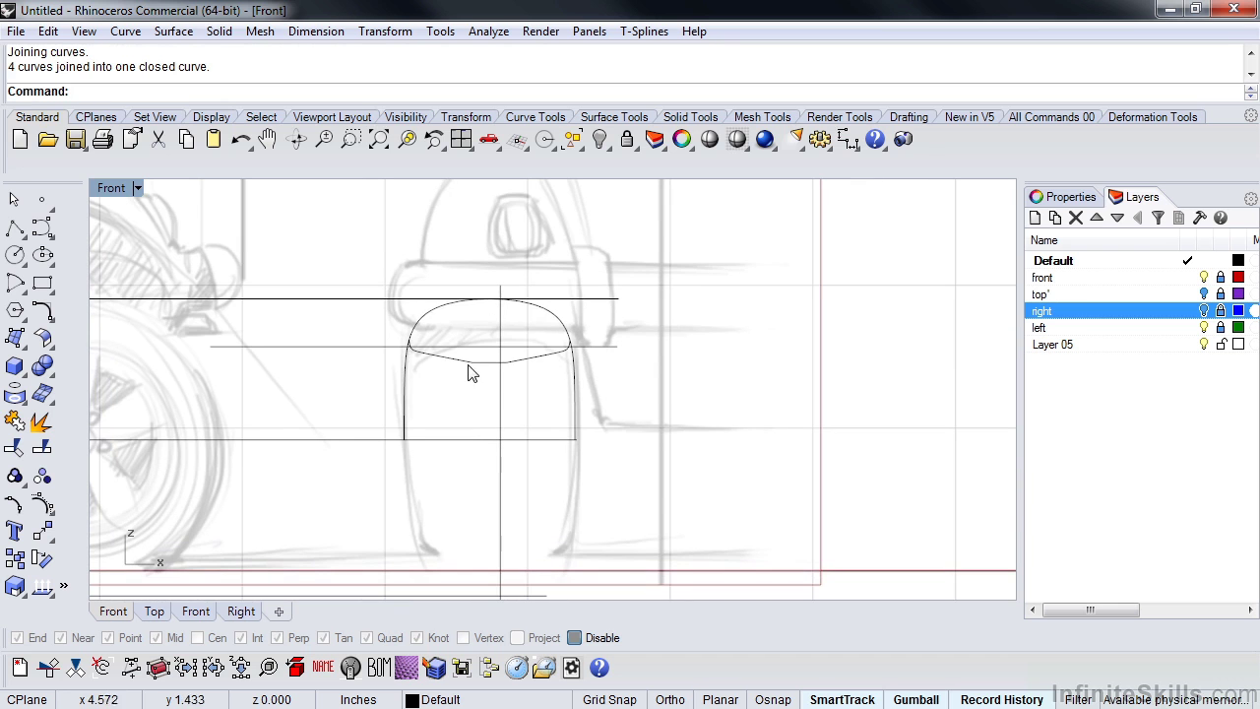
left_click(471, 367)
key("Escape")
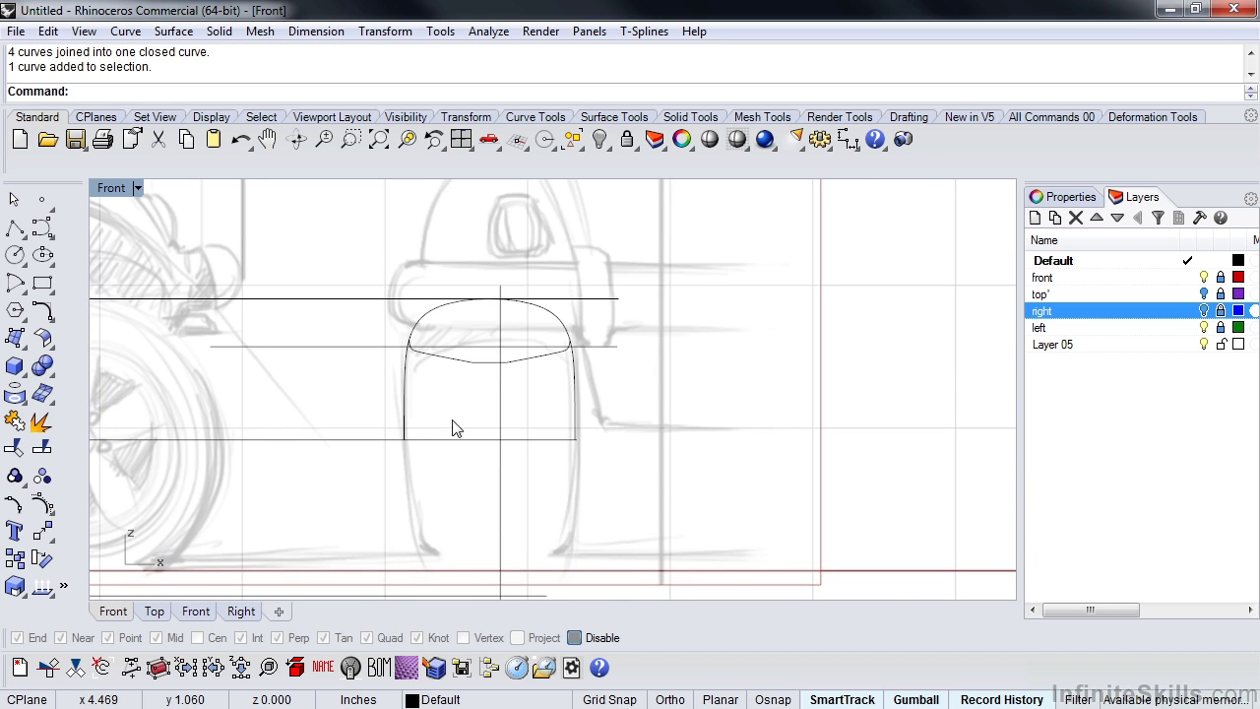
Step: Draw a horizontal guide line from the rim's upper edge in the wheel sketch across the tire profile, at about 1.55 in height
right_click_drag(473, 433, 515, 410)
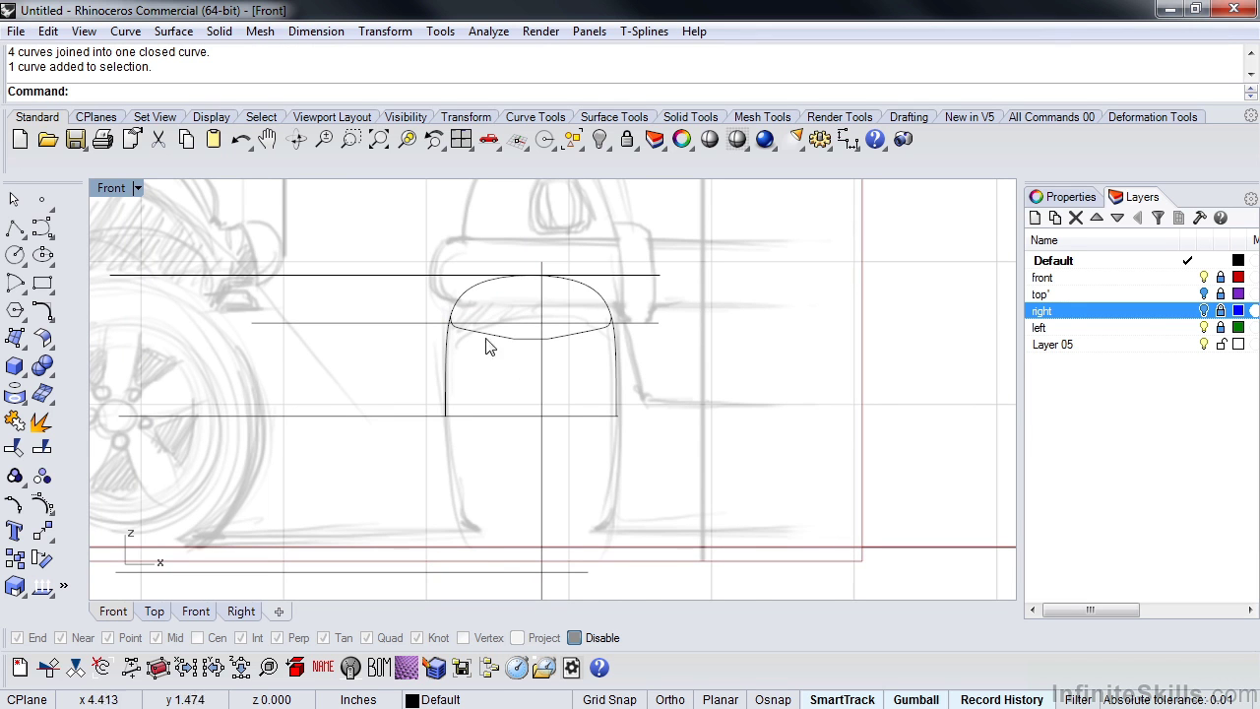
scroll(465, 362, "up", 5)
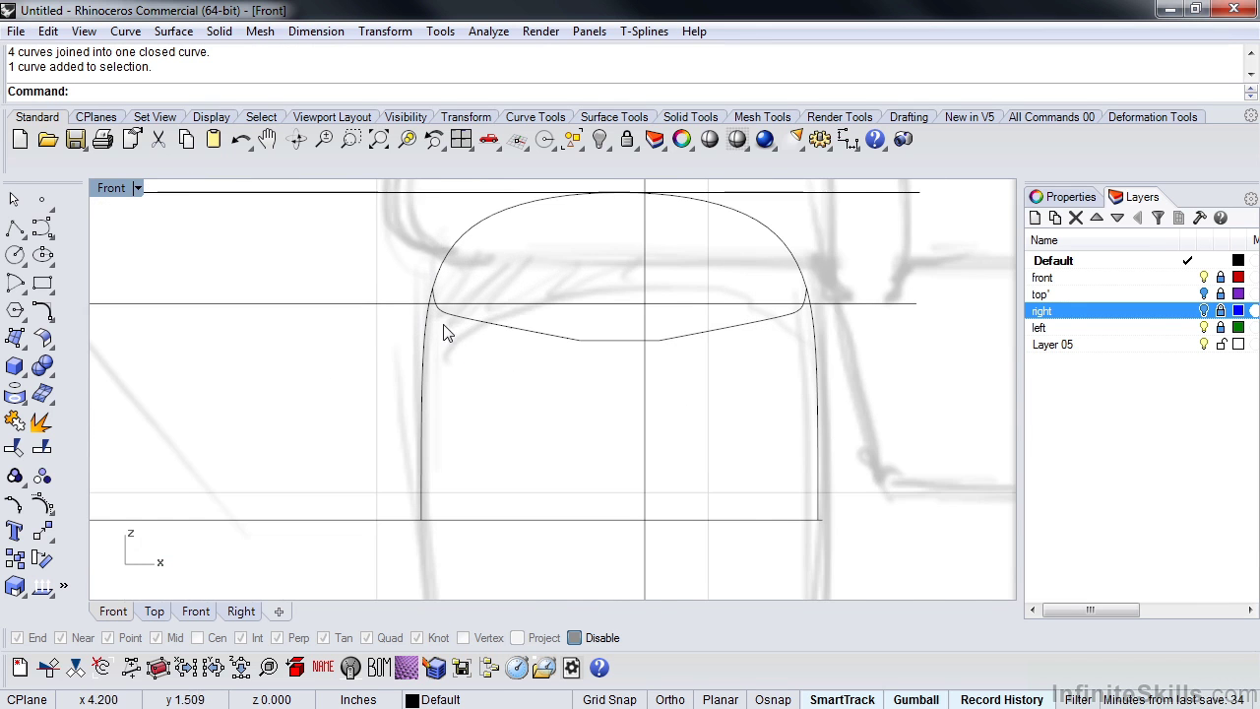
right_click_drag(443, 326, 427, 299)
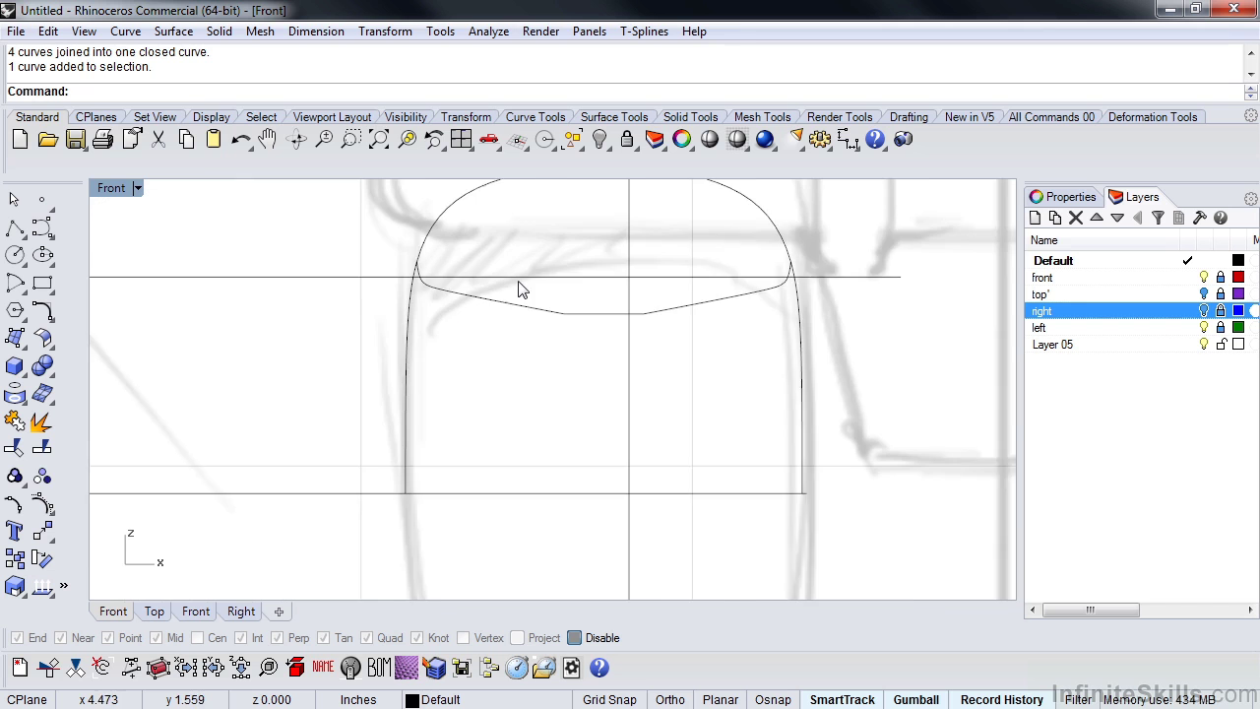
scroll(521, 285, "down", 1)
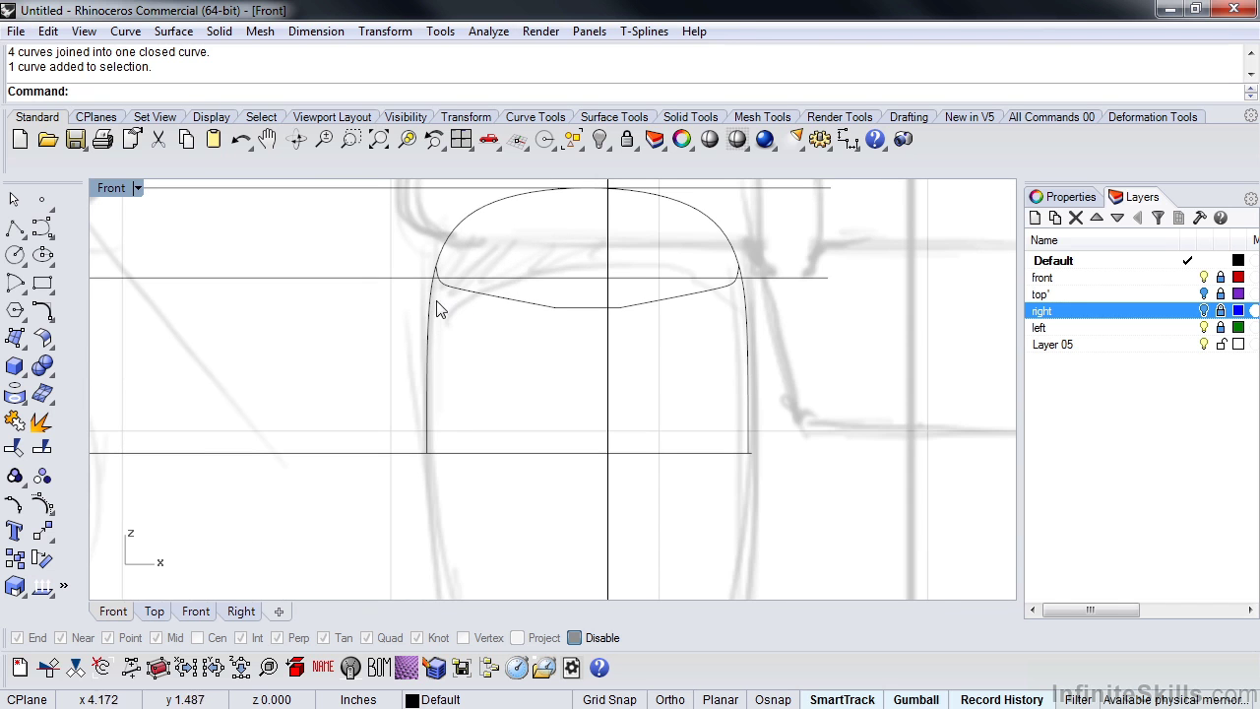
scroll(489, 396, "down", 6)
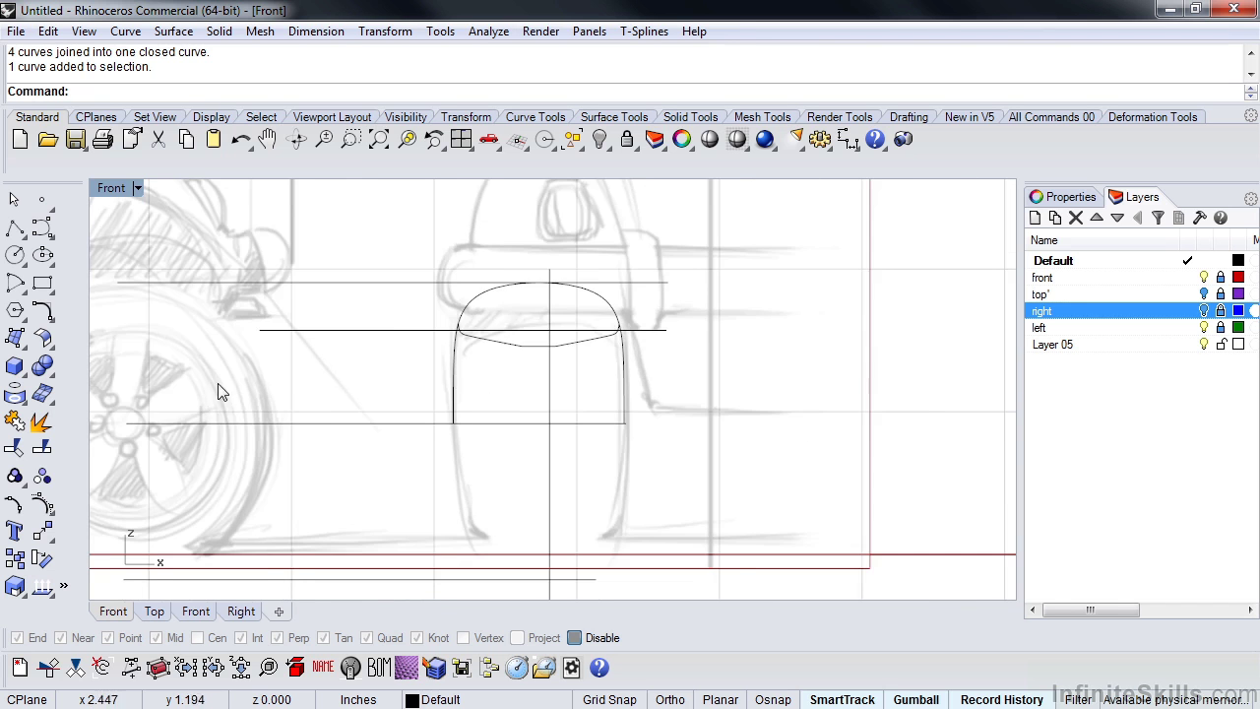
right_click_drag(203, 373, 352, 373)
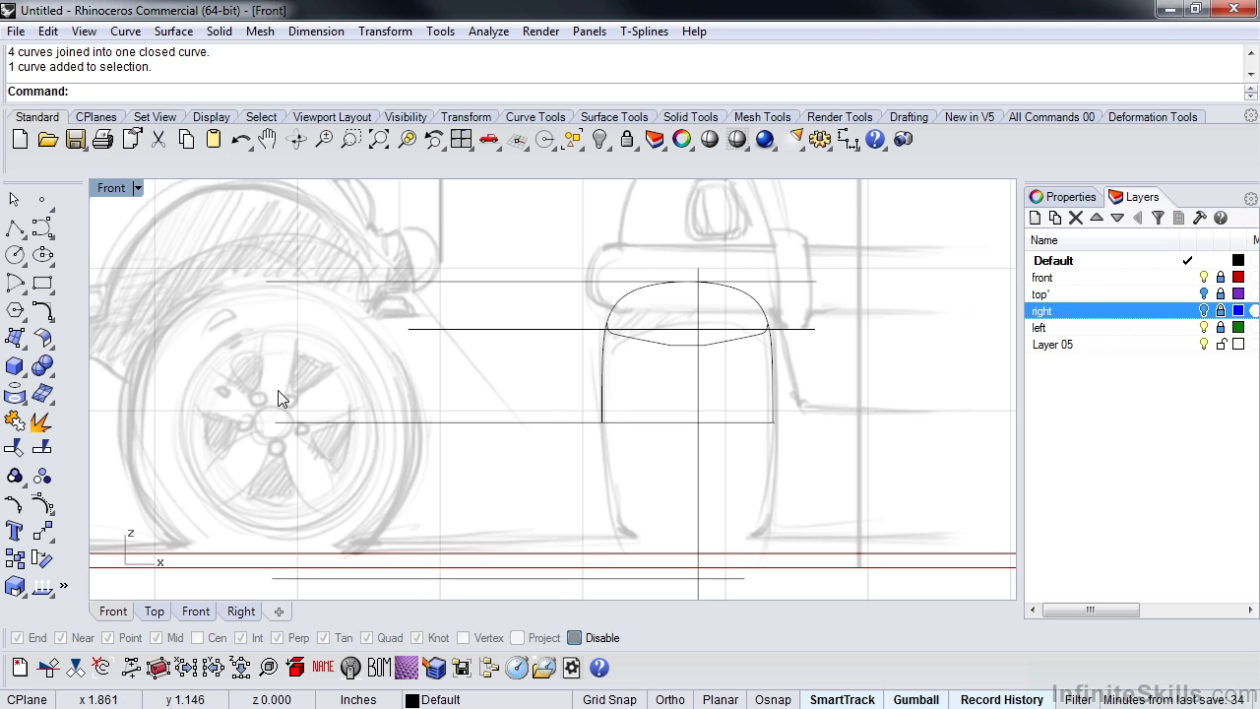
left_click(15, 228)
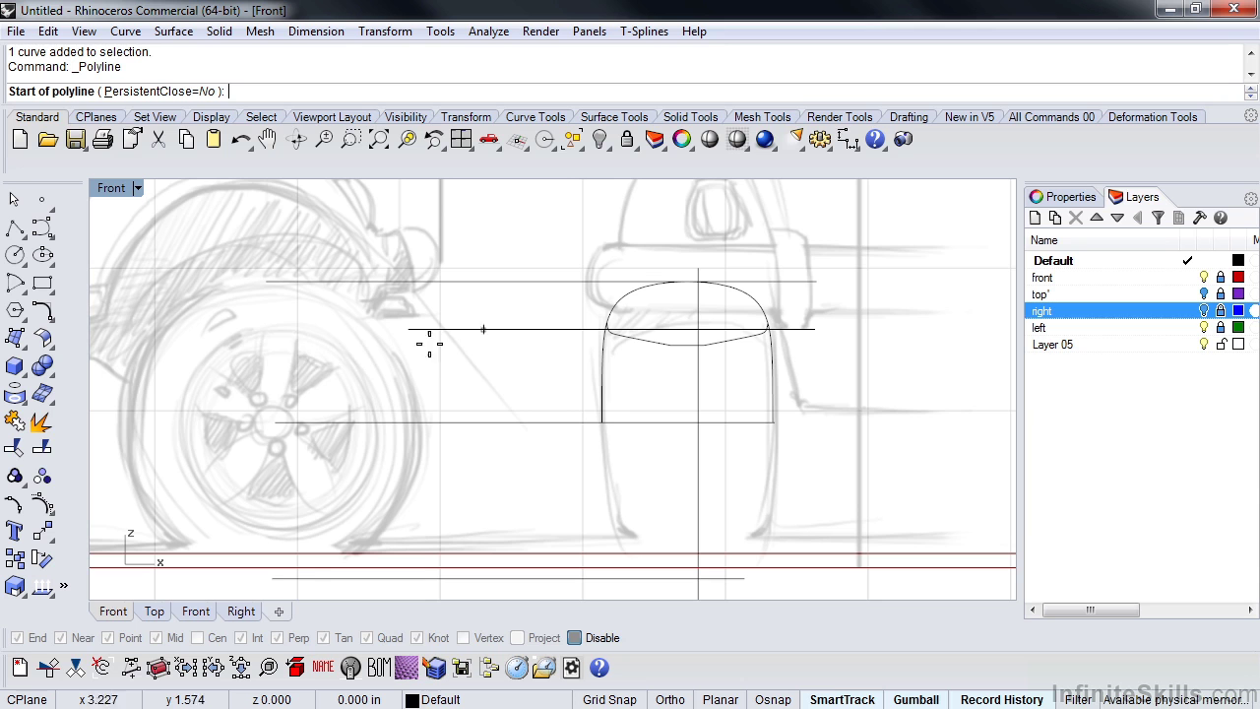
left_click(278, 332)
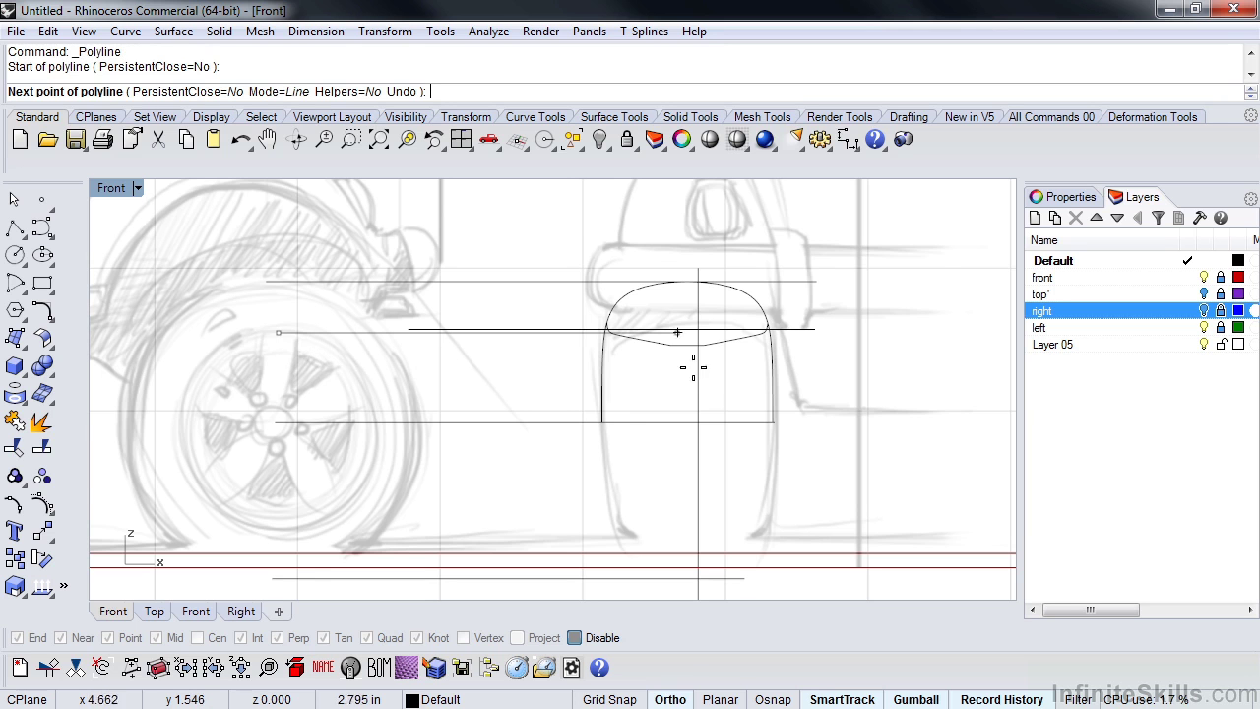
left_click(761, 359, "shift")
key("Return")
key("Return")
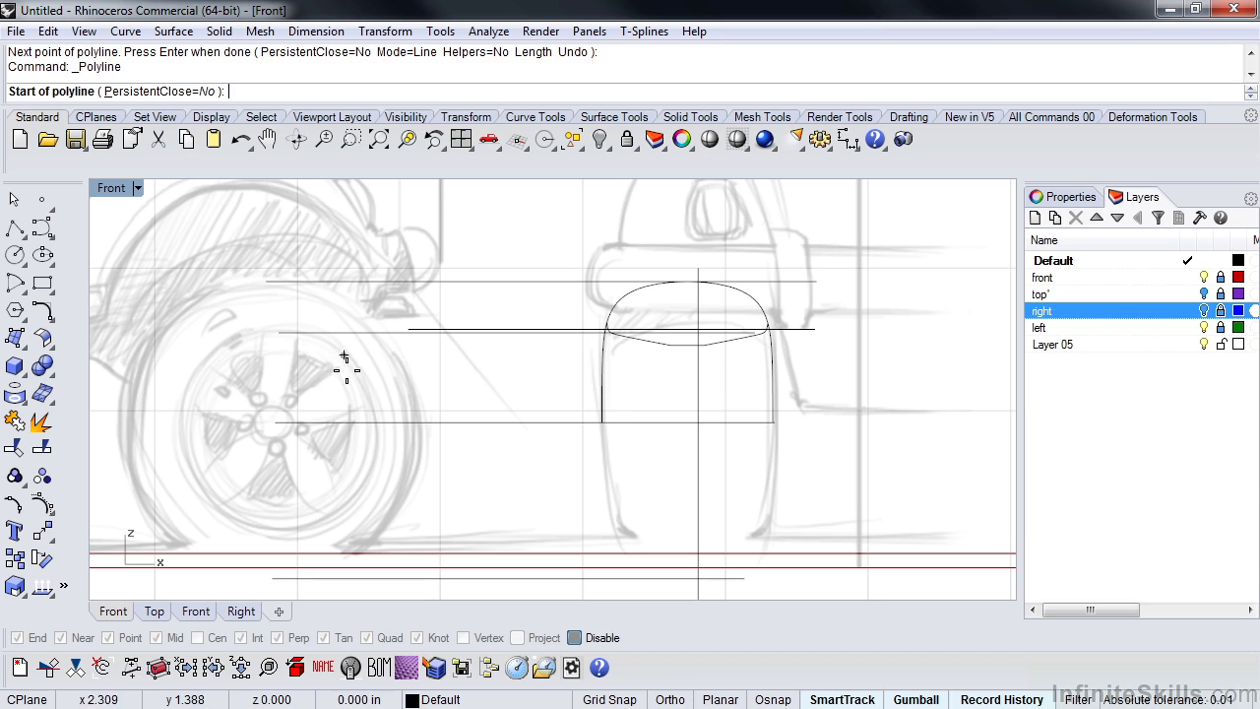
Step: Draw two more horizontal guide lines from the wheel sketch's spoke area to the tire's centerline, at heights of about 1.43 and 1.31 in
left_click(272, 348)
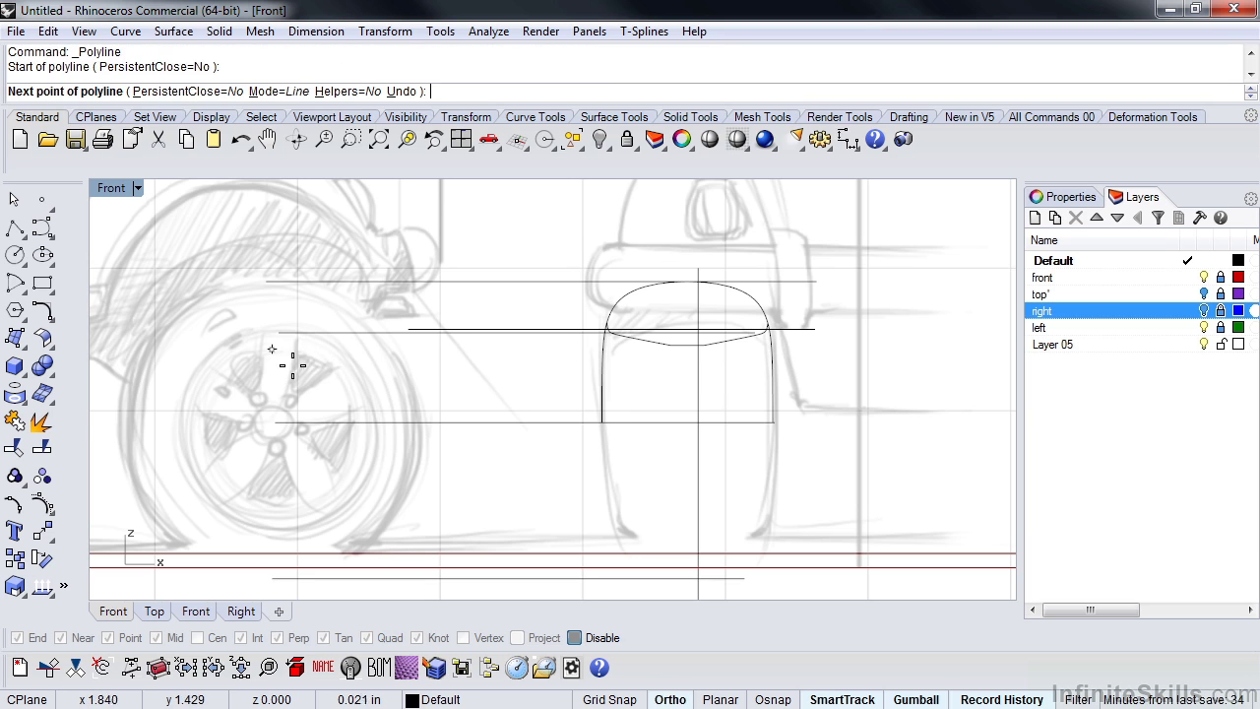
left_click(694, 370, "shift")
key("Return")
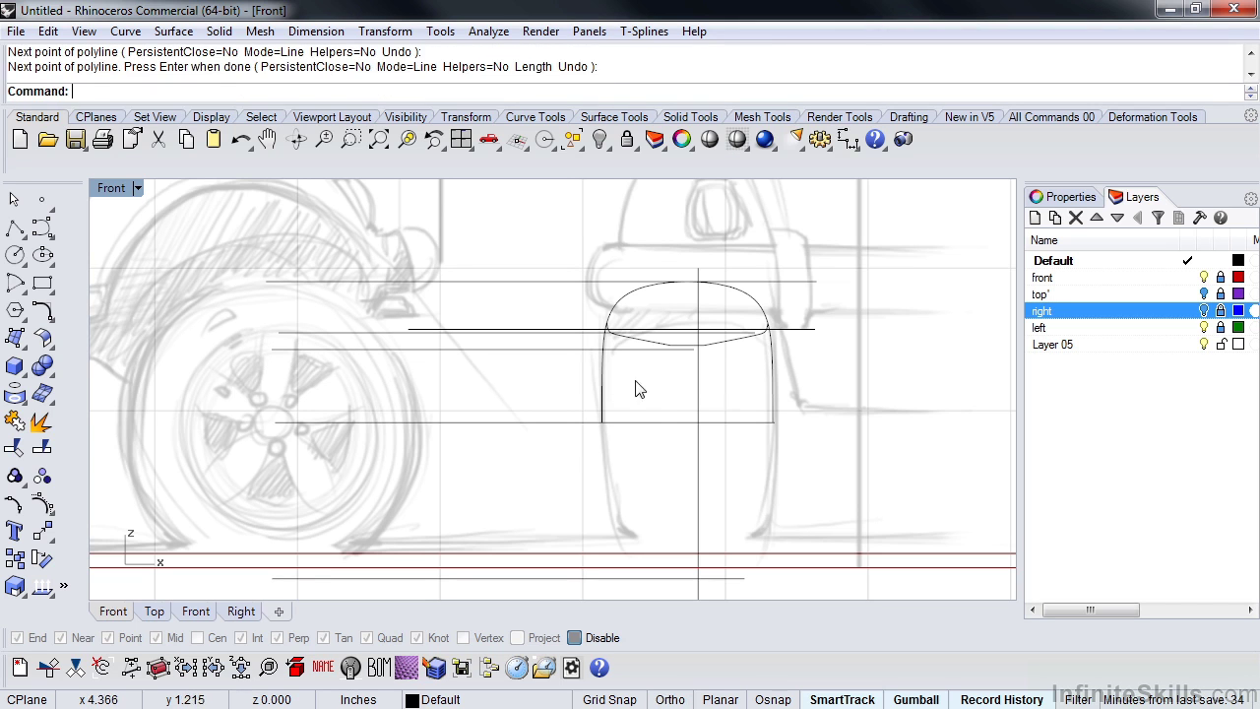
key("Return")
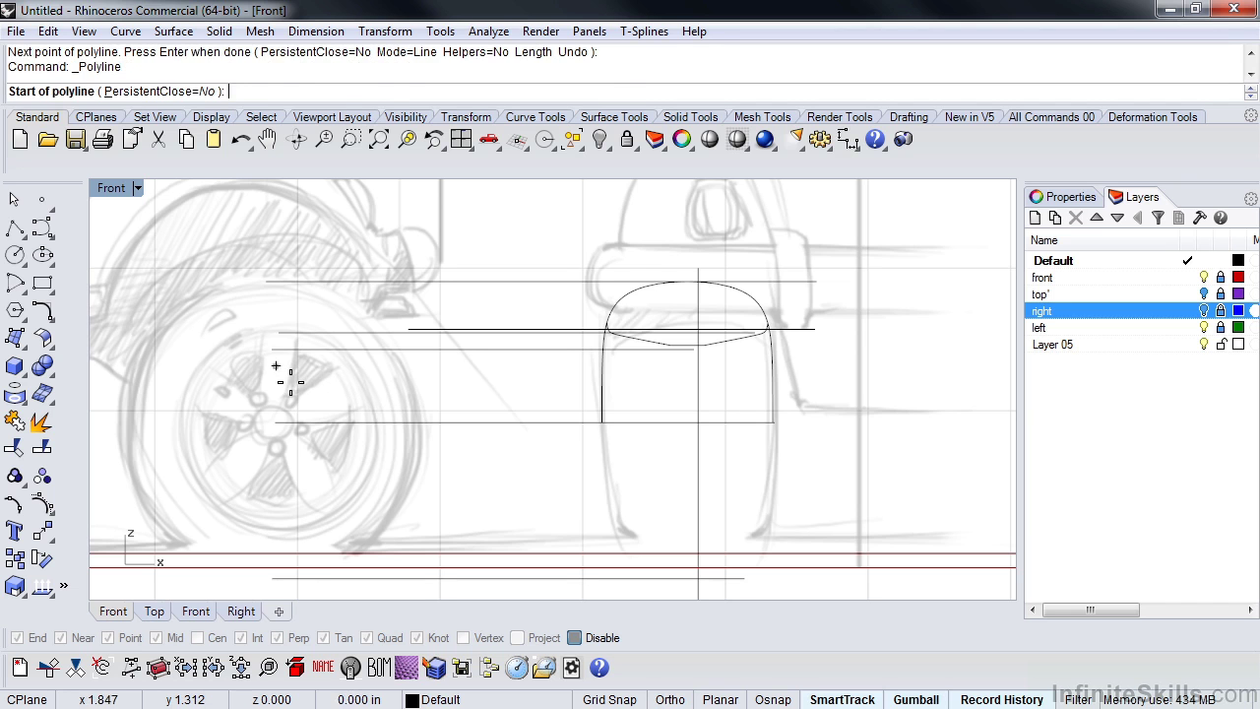
left_click(275, 367)
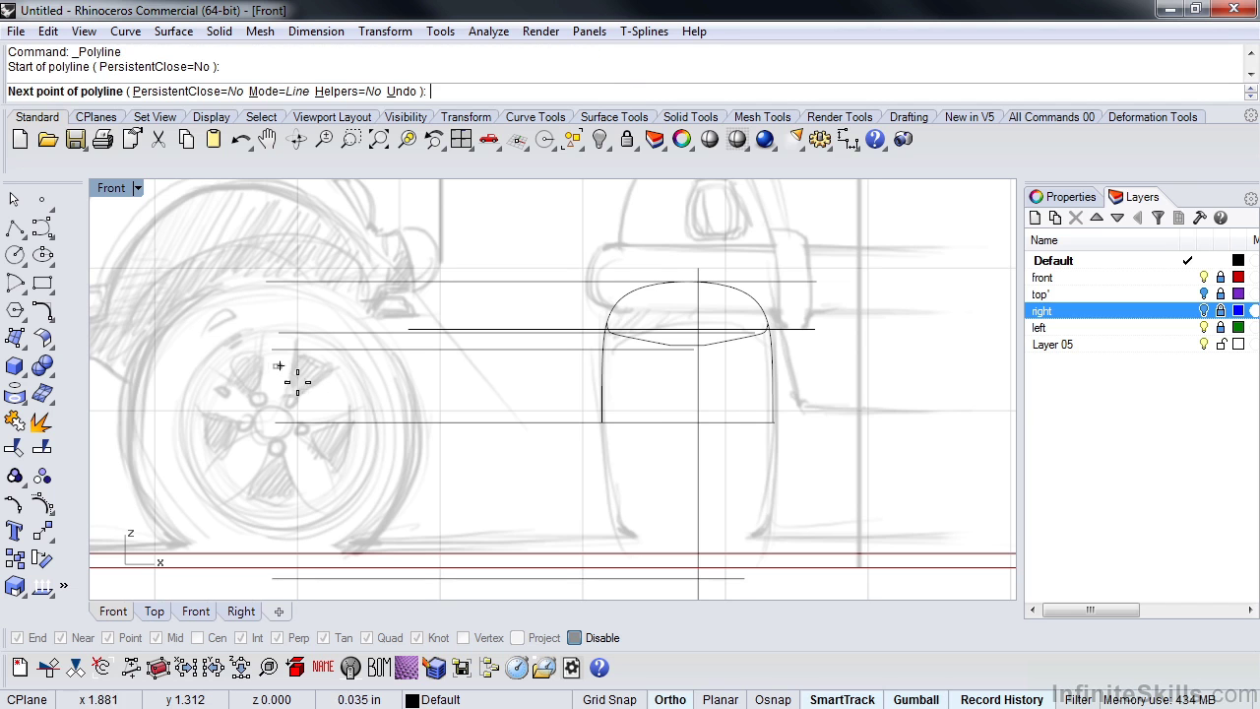
left_click(698, 365)
key("Return")
Step: Start the rim polyline at the centerline on the tire's inner edge, following that edge to the left corner and out into a small lip
scroll(641, 368, "up", 5)
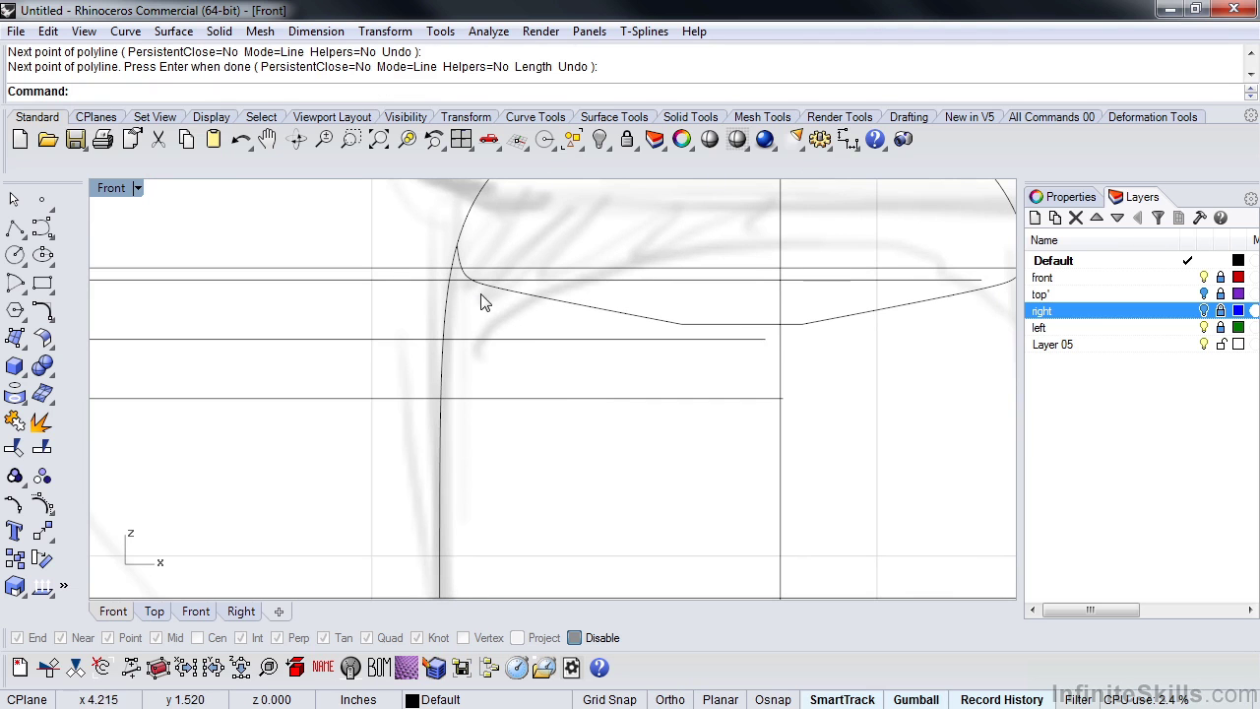
left_click(15, 229)
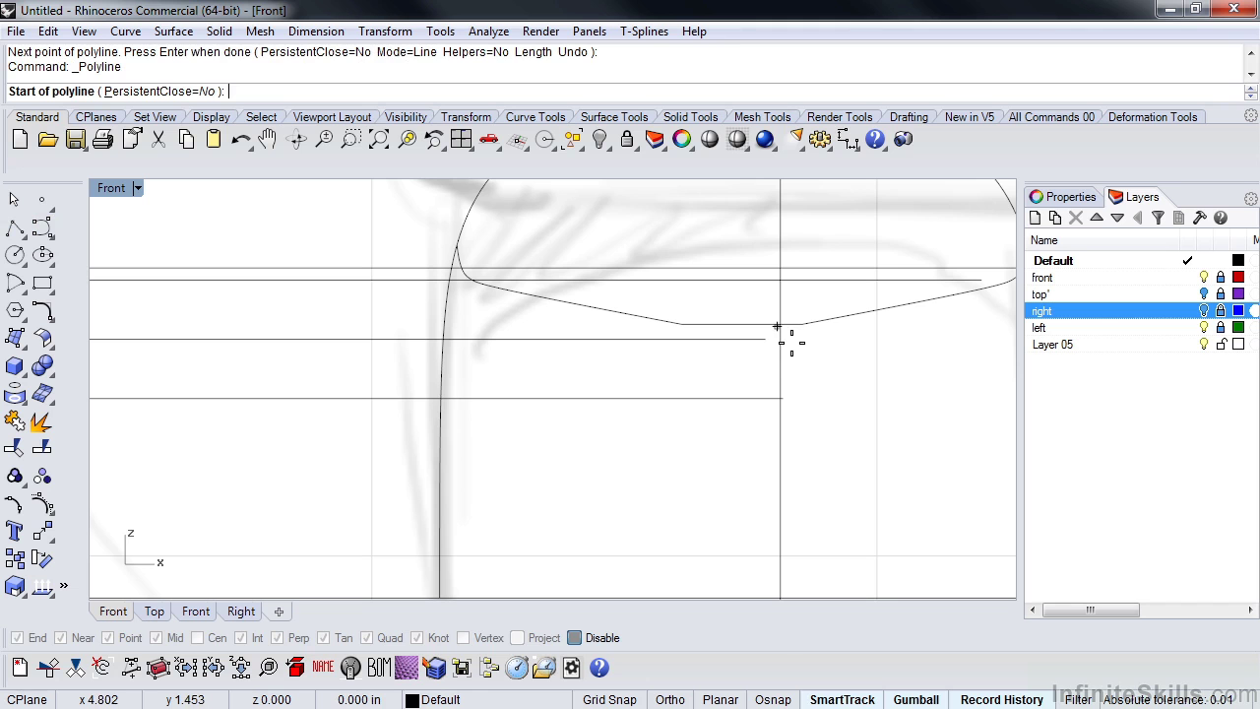
left_click(780, 324)
left_click(682, 324)
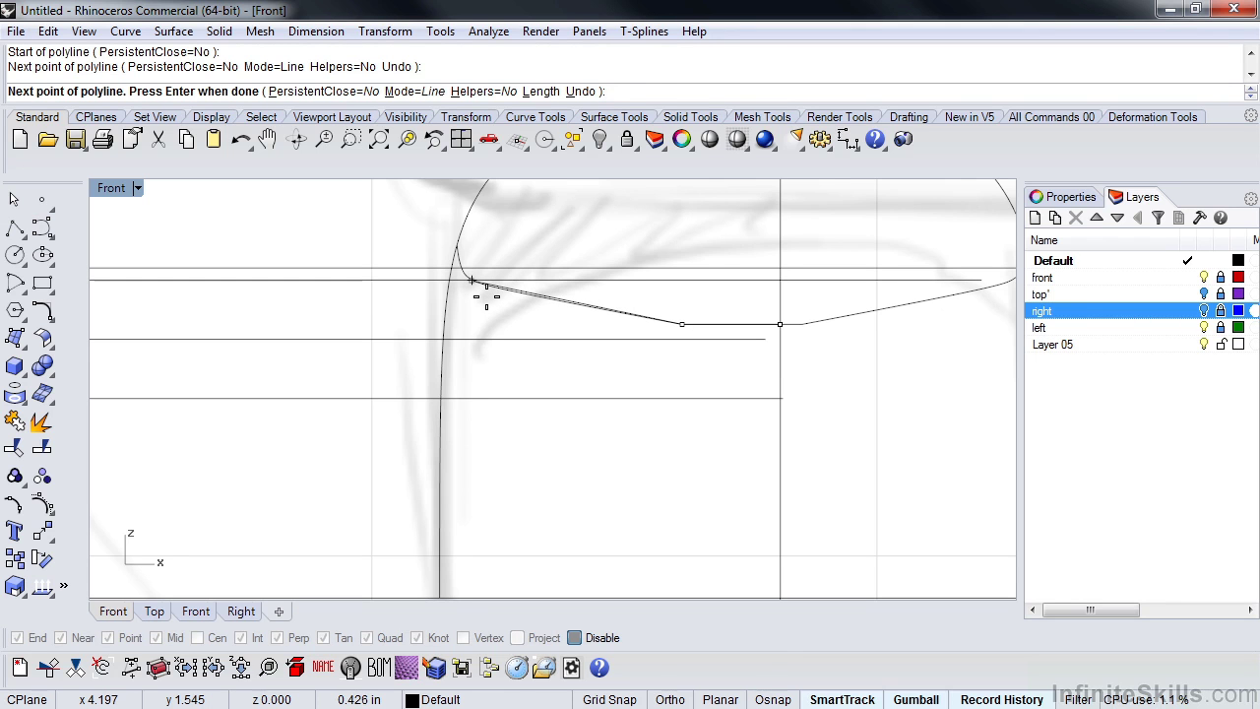
left_click(471, 281)
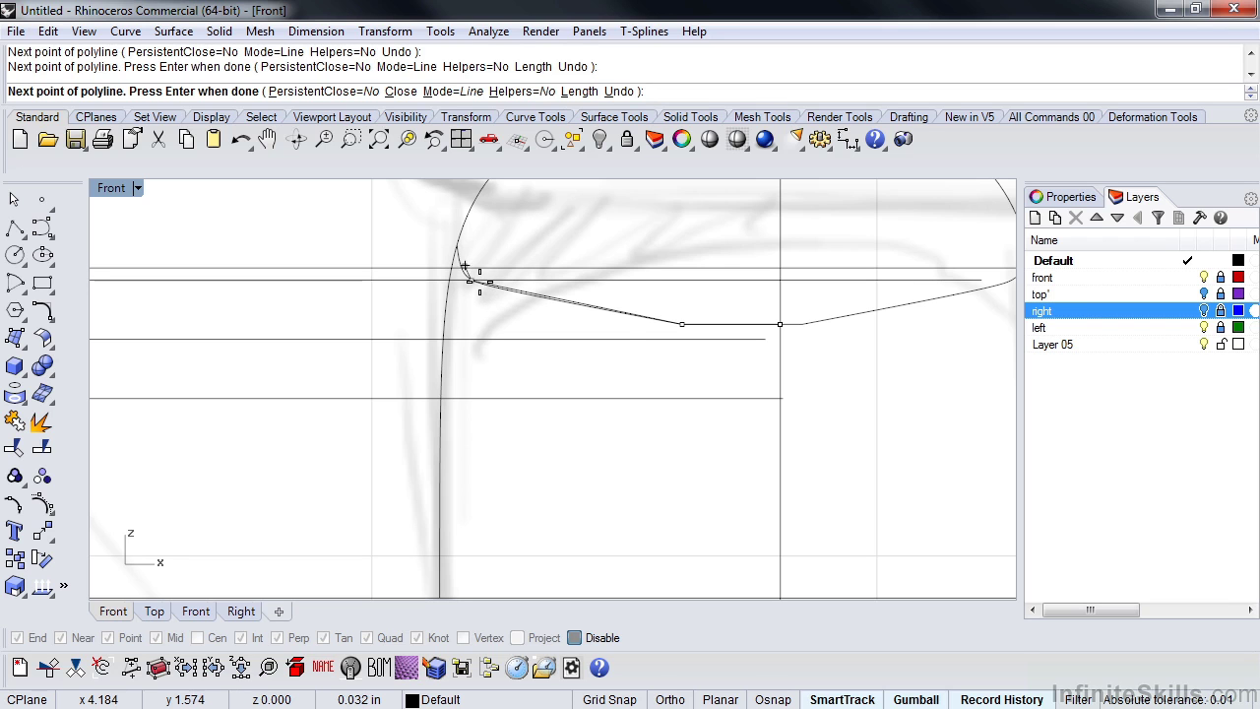
left_click(464, 264)
left_click(445, 265, "shift")
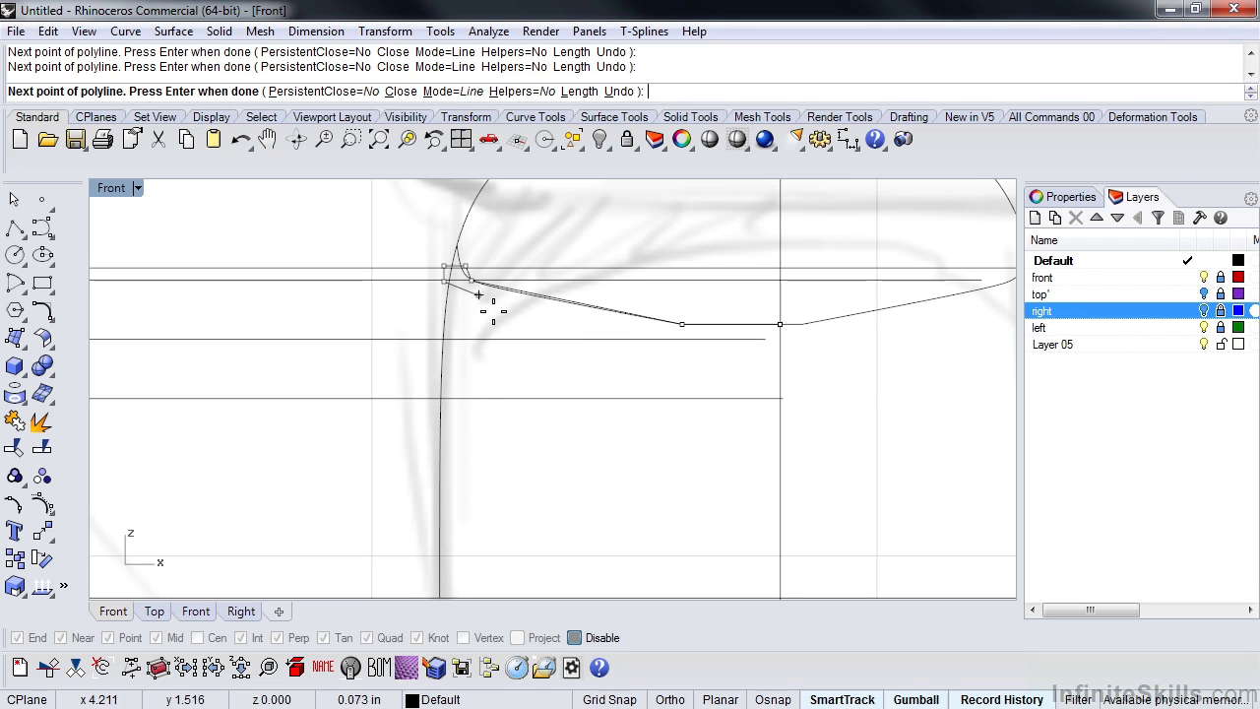
Step: Continue the rim polyline from the lip down to the middle and lowest guide lines, and finish it horizontally past the centerline
left_click(503, 339)
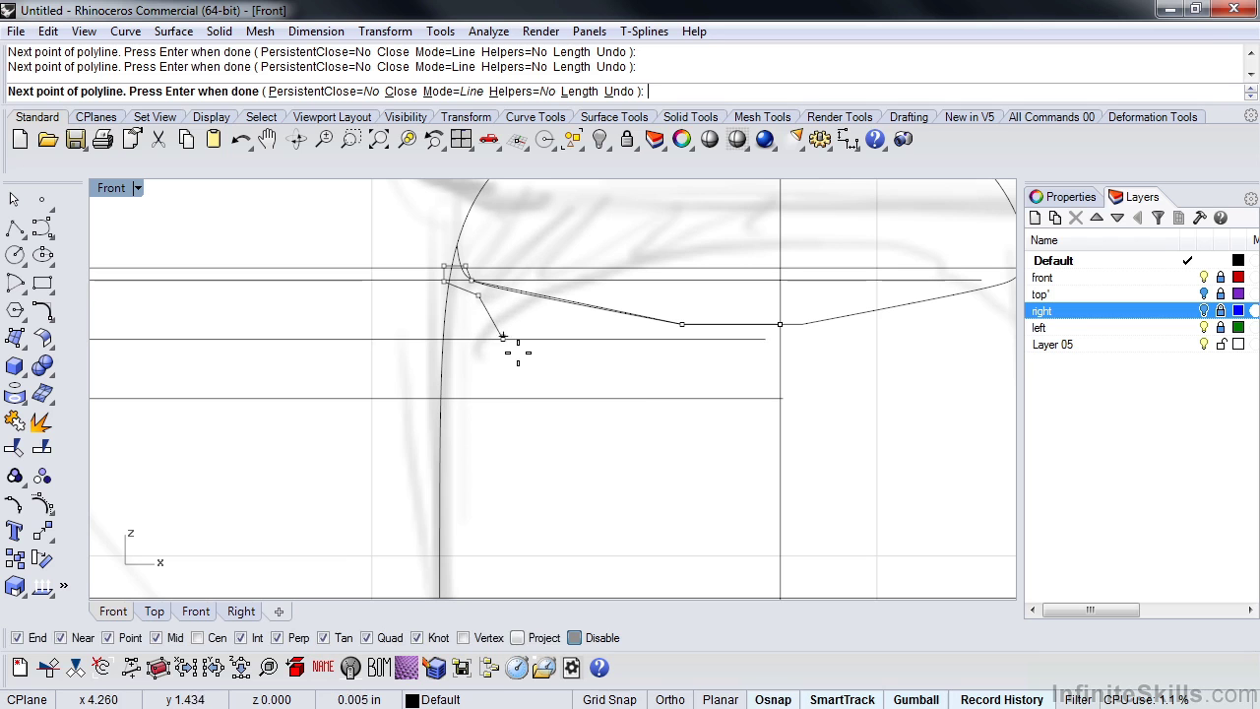
key("alt")
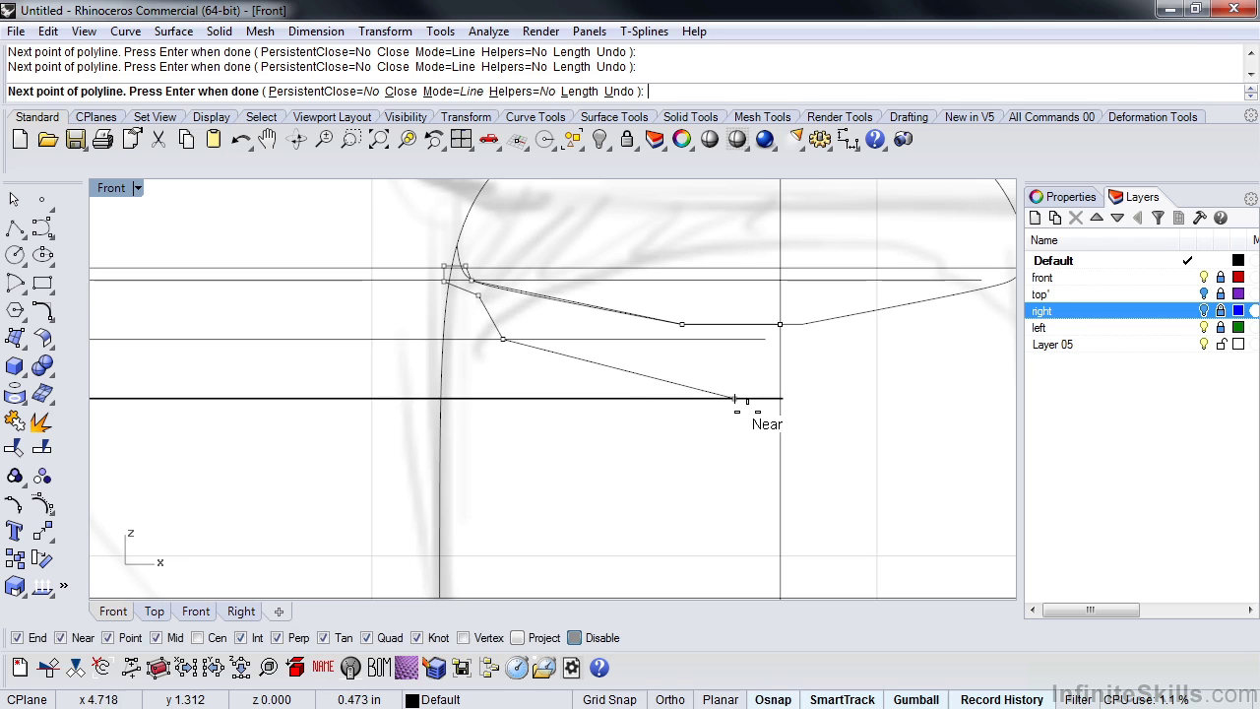
left_click(740, 397)
key("F3")
key("F8")
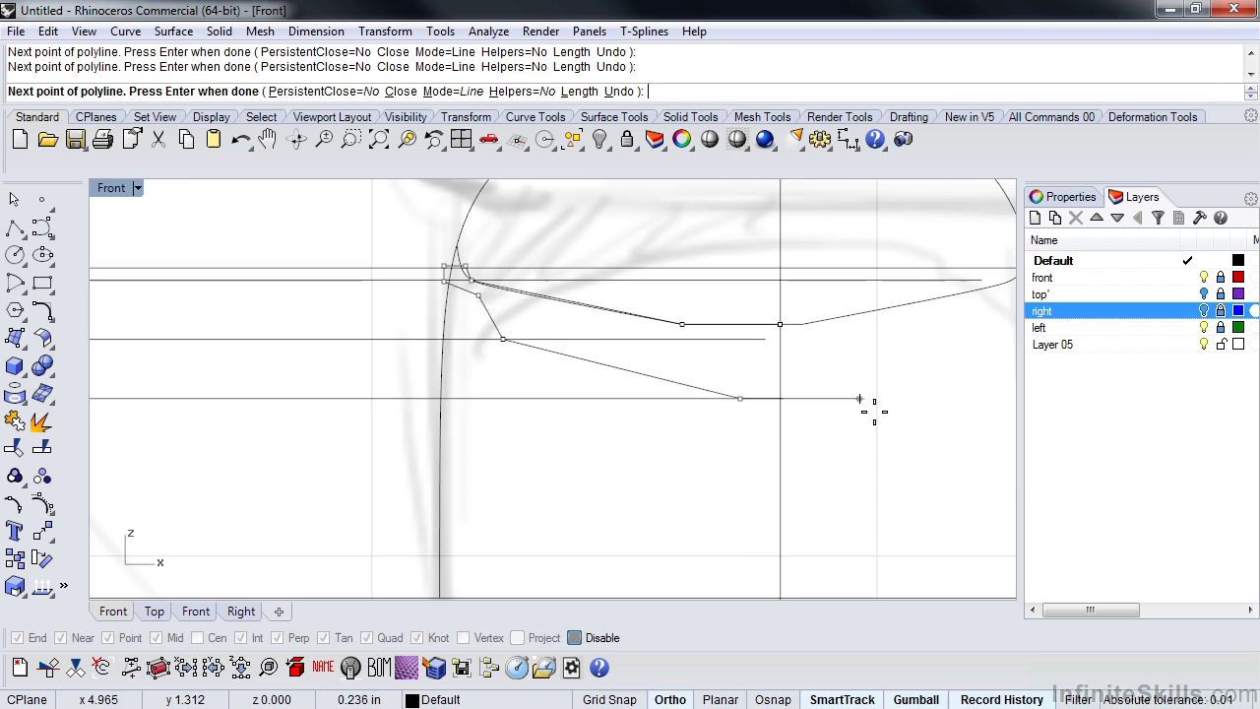
right_click(857, 393)
Step: Trim the rim polyline's lower end beyond the tire's vertical centerline, using the centerline as the cutting object
scroll(854, 389, "down", 6)
right_click_drag(851, 382, 645, 409)
scroll(597, 430, "up", 4)
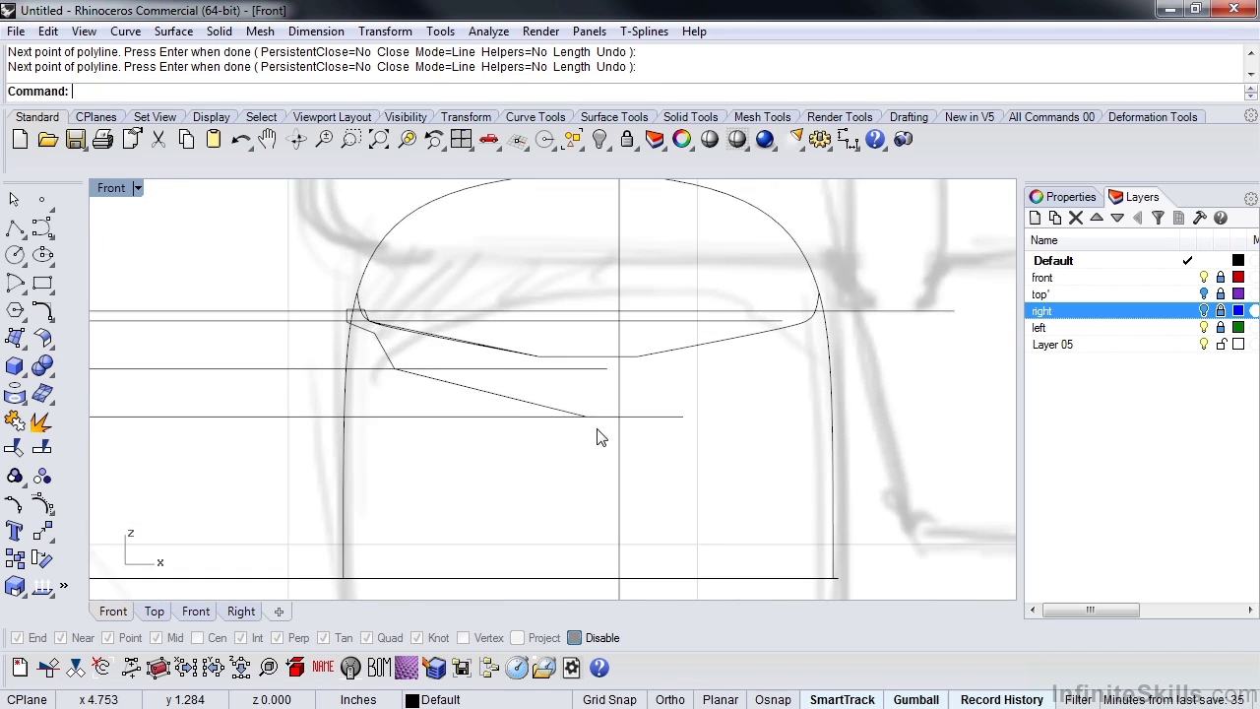
left_click(541, 406)
scroll(619, 391, "up", 6)
left_click(668, 397)
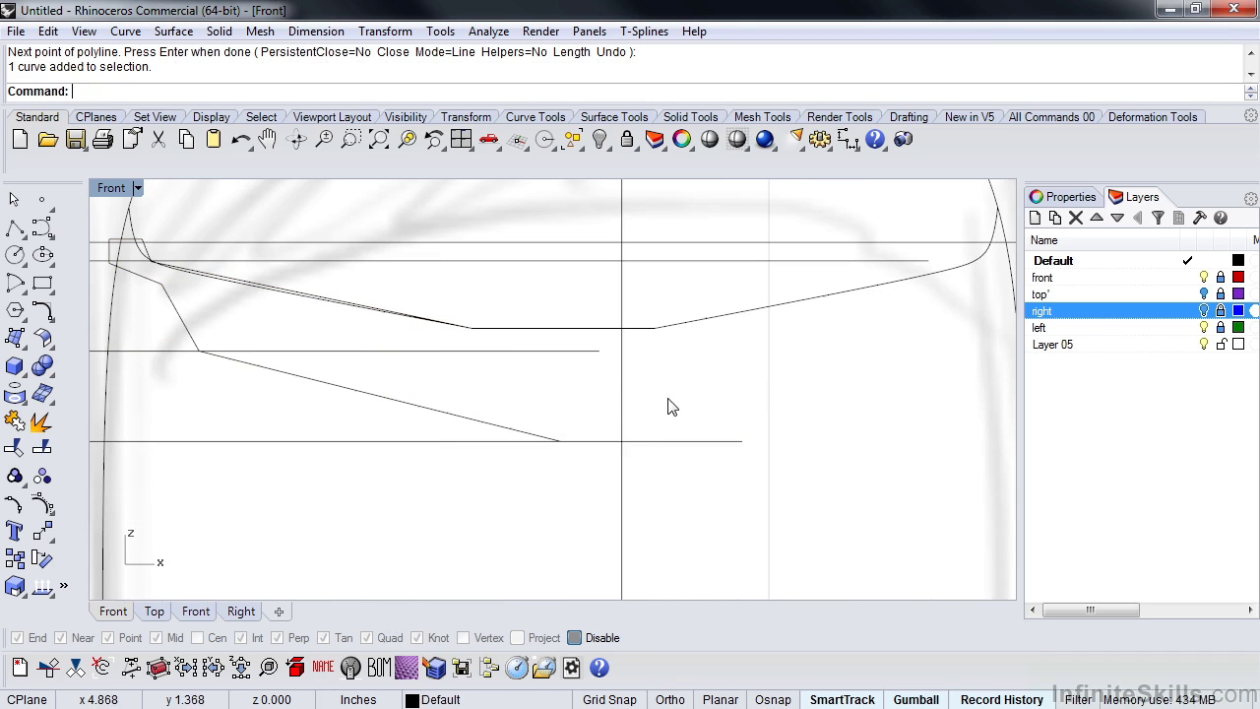
left_click_drag(667, 386, 586, 409)
type("trim")
key("Return")
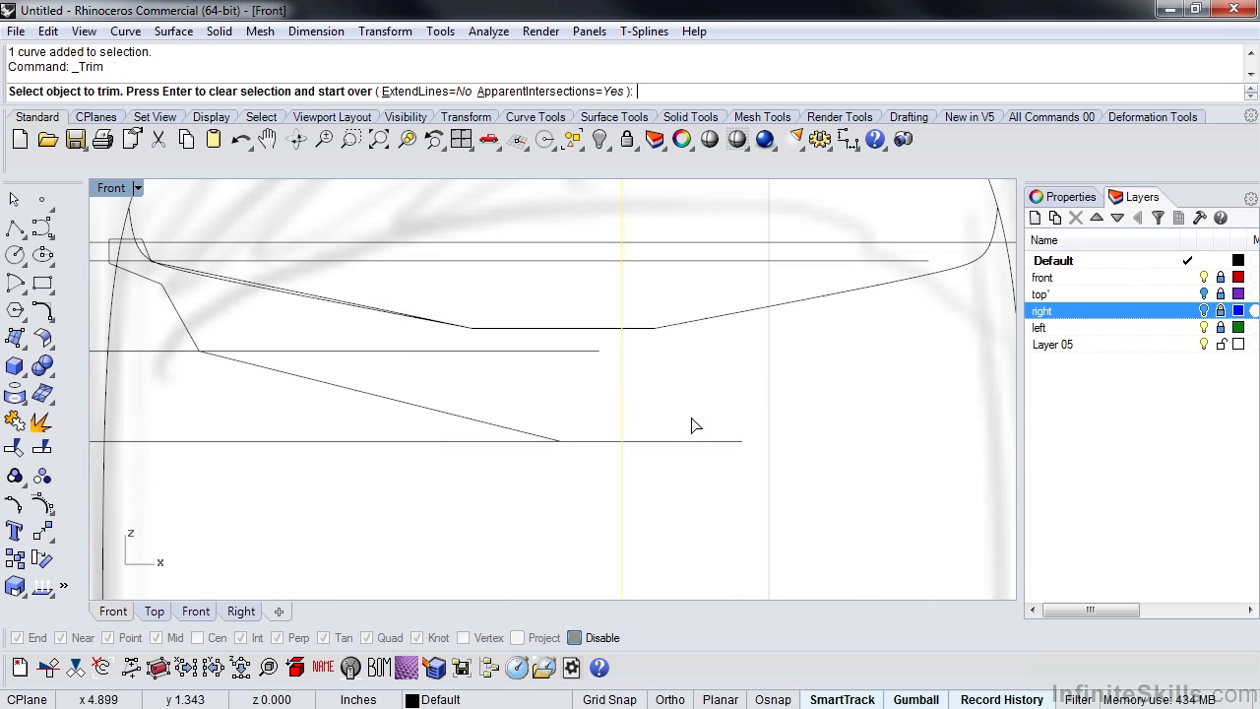
left_click(688, 440)
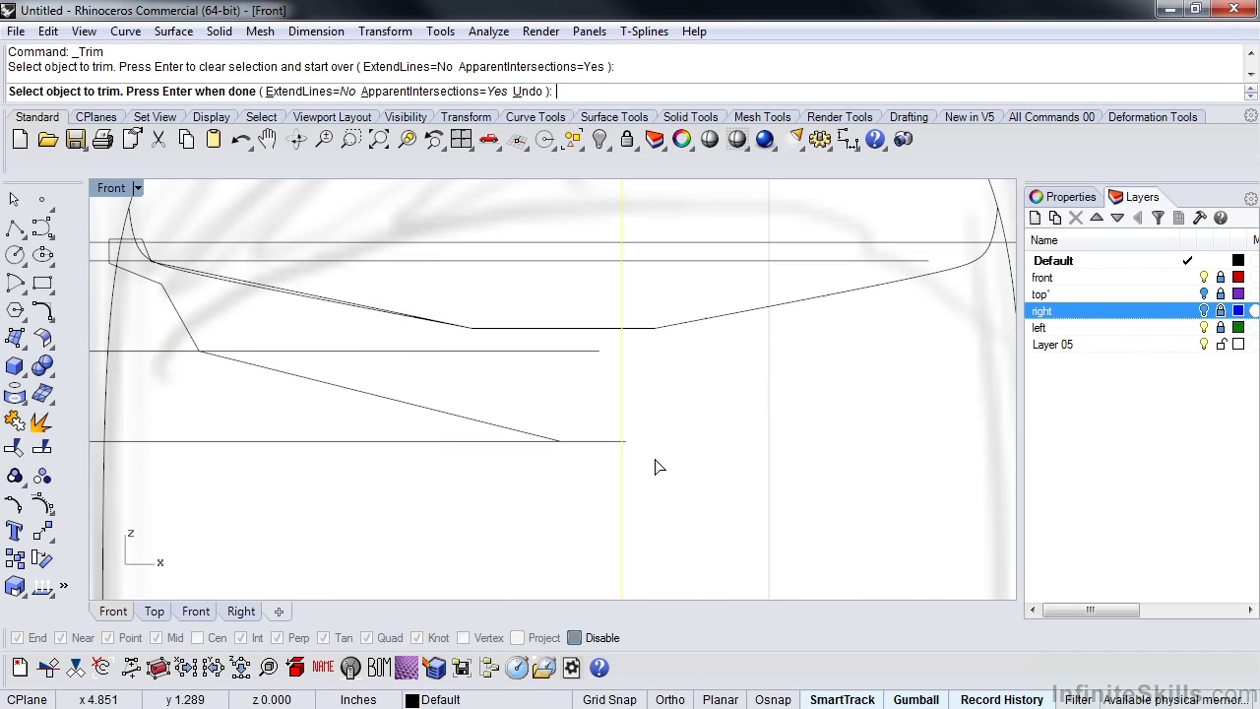
scroll(660, 464, "down", 3)
key("Return")
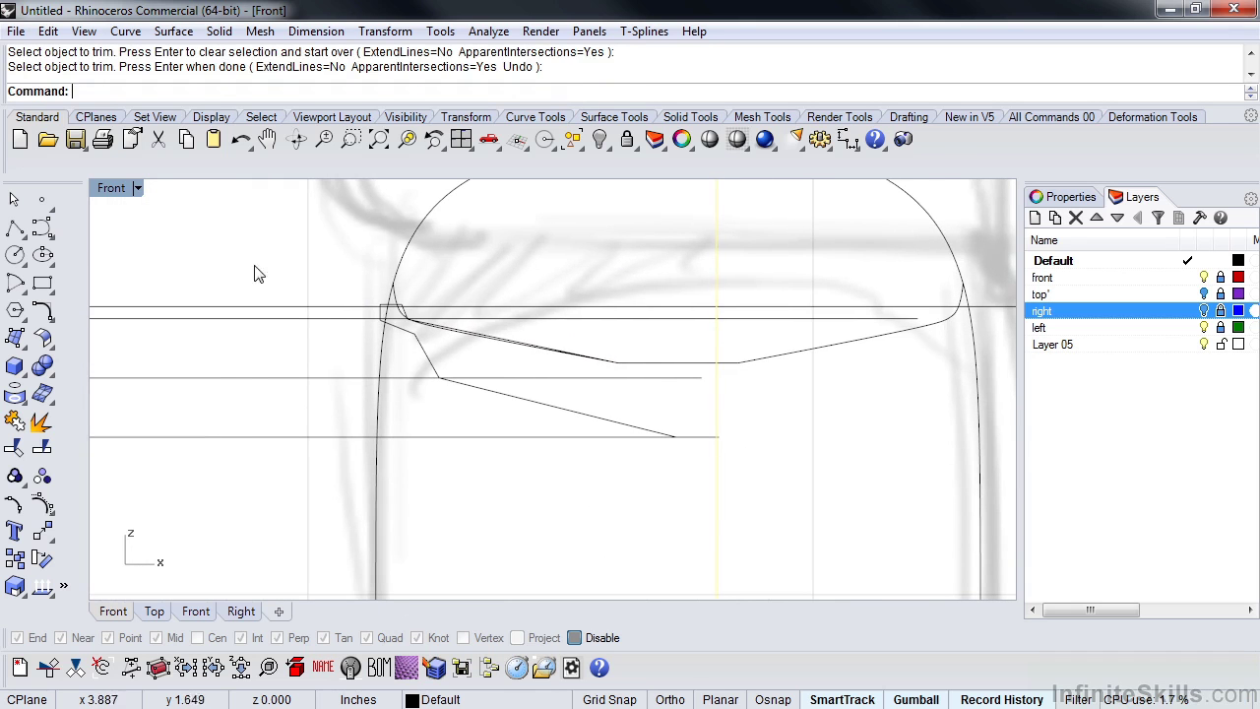
Step: Delete the four horizontal guide lines running across the rim profile
left_click_drag(254, 273, 248, 470)
key("Delete")
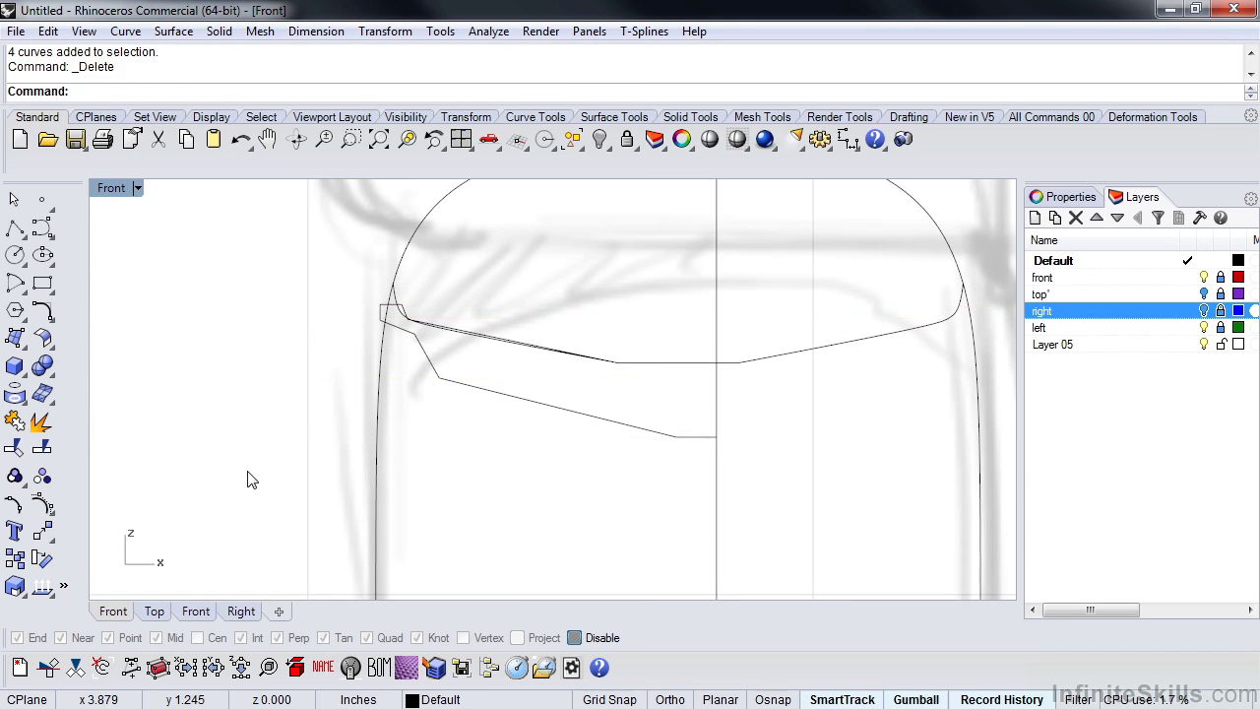
Step: Delete the two long side guide curves running down from the tire section's corners
scroll(374, 440, "down", 3)
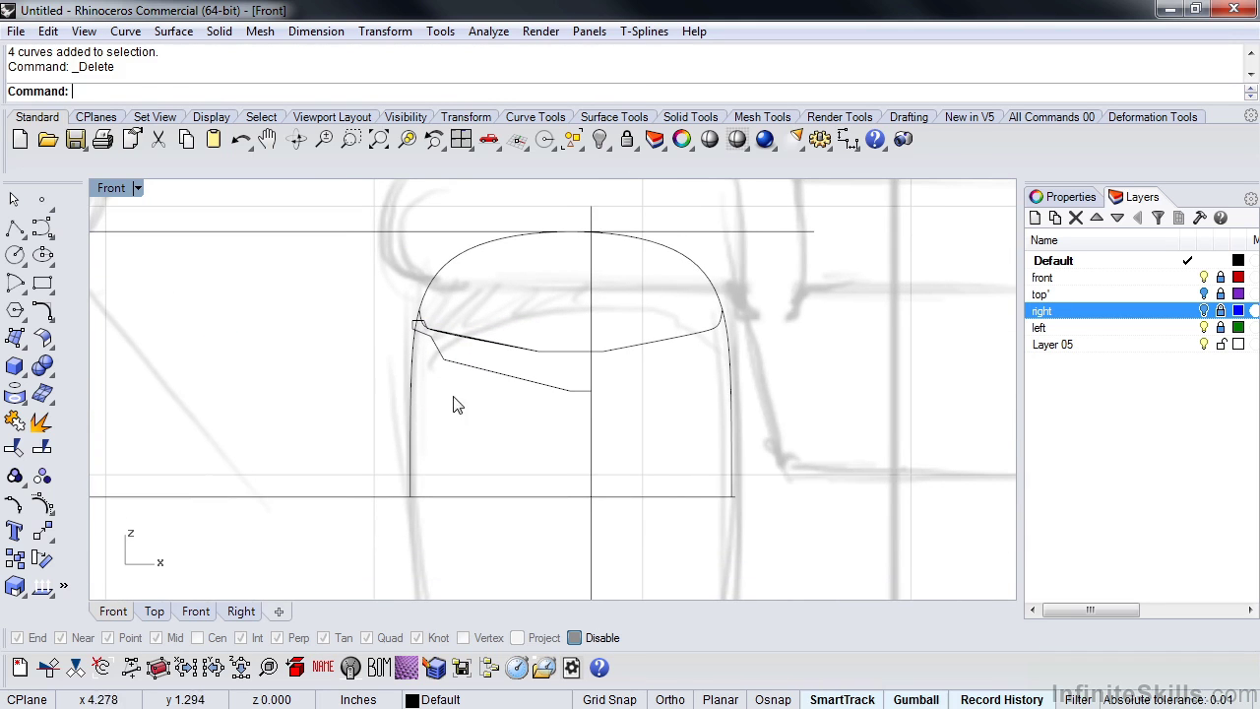
left_click(411, 429)
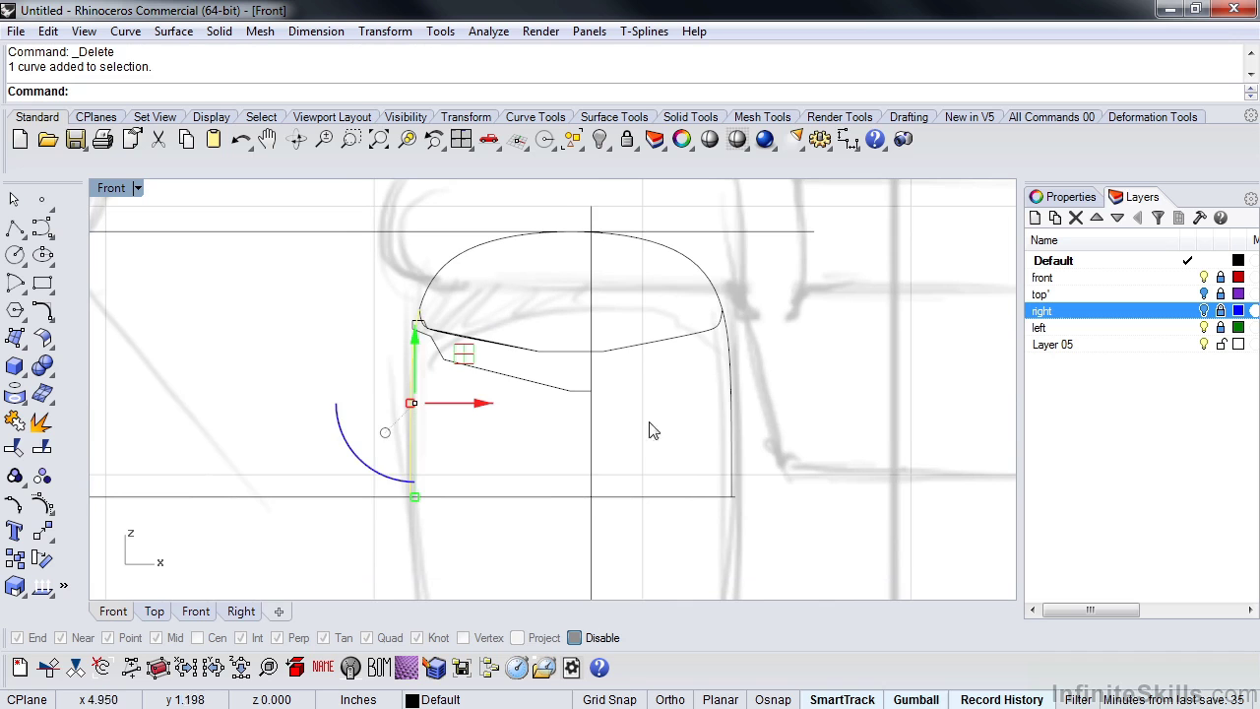
left_click_drag(729, 423, 727, 422)
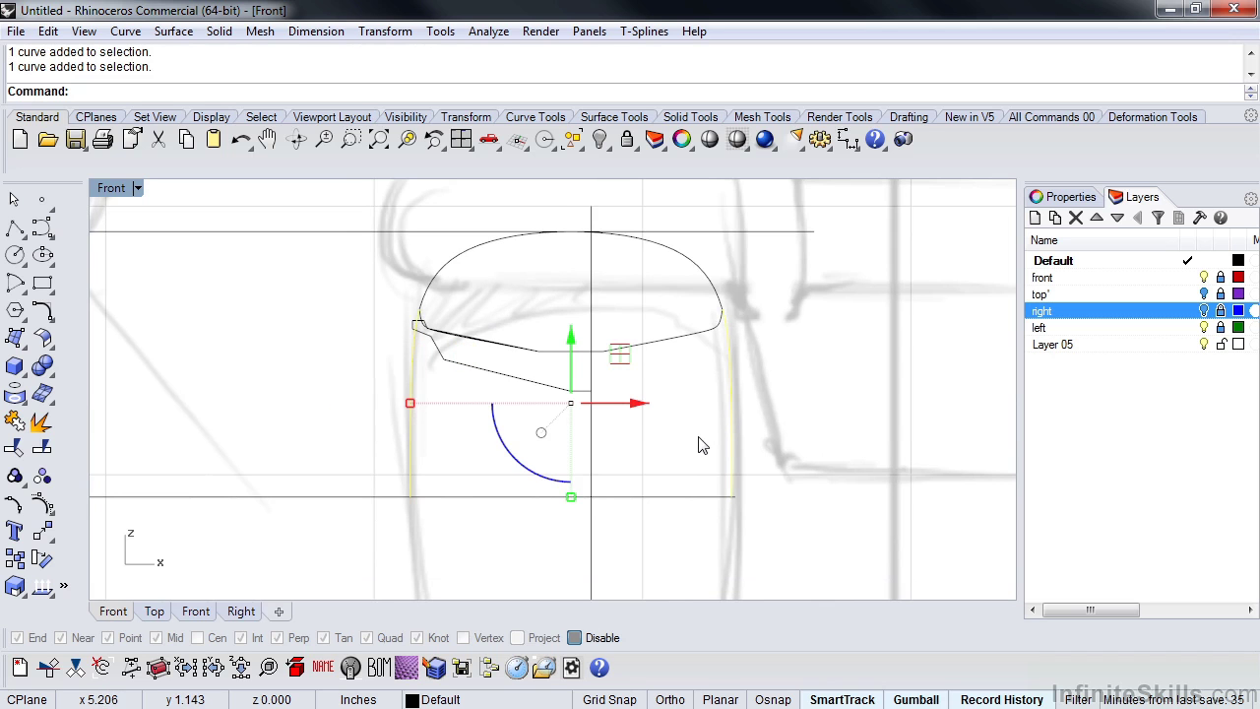
key("Delete")
Step: Mirror the rim's half-profile across the tire's vertical centerline, keeping the original
scroll(546, 398, "down", 6)
right_click_drag(544, 433, 497, 379)
left_click(489, 335)
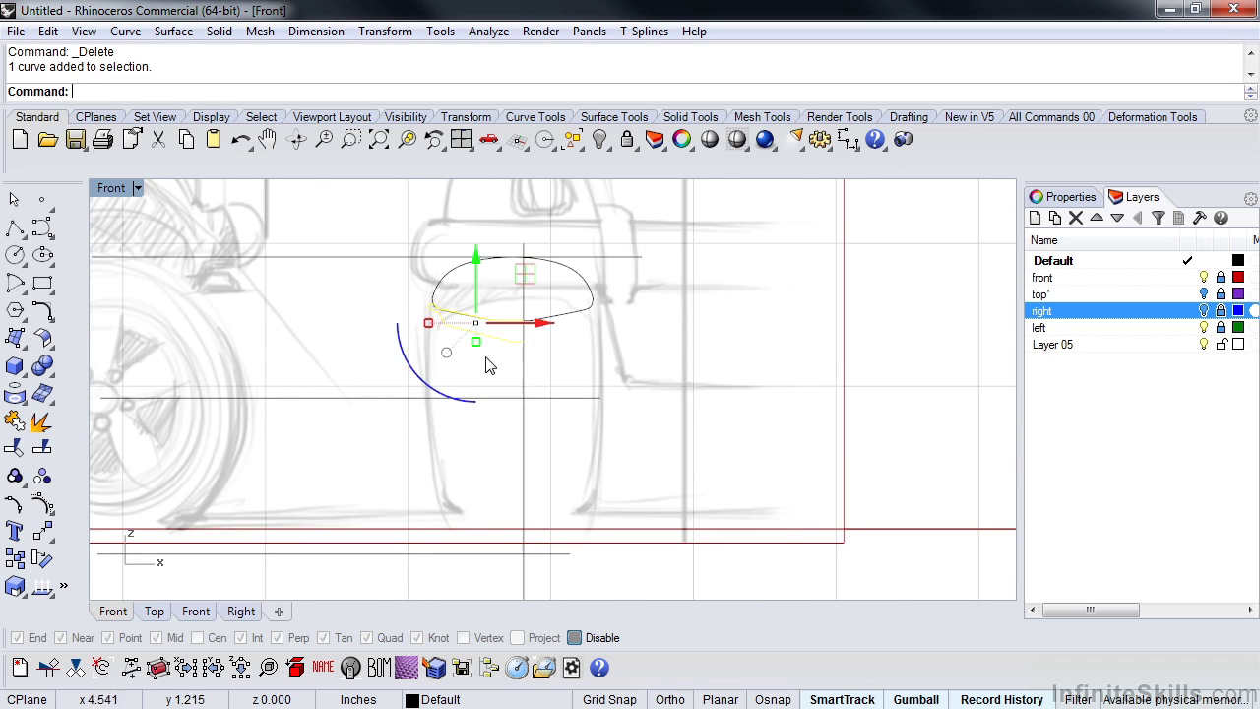
left_click(44, 534)
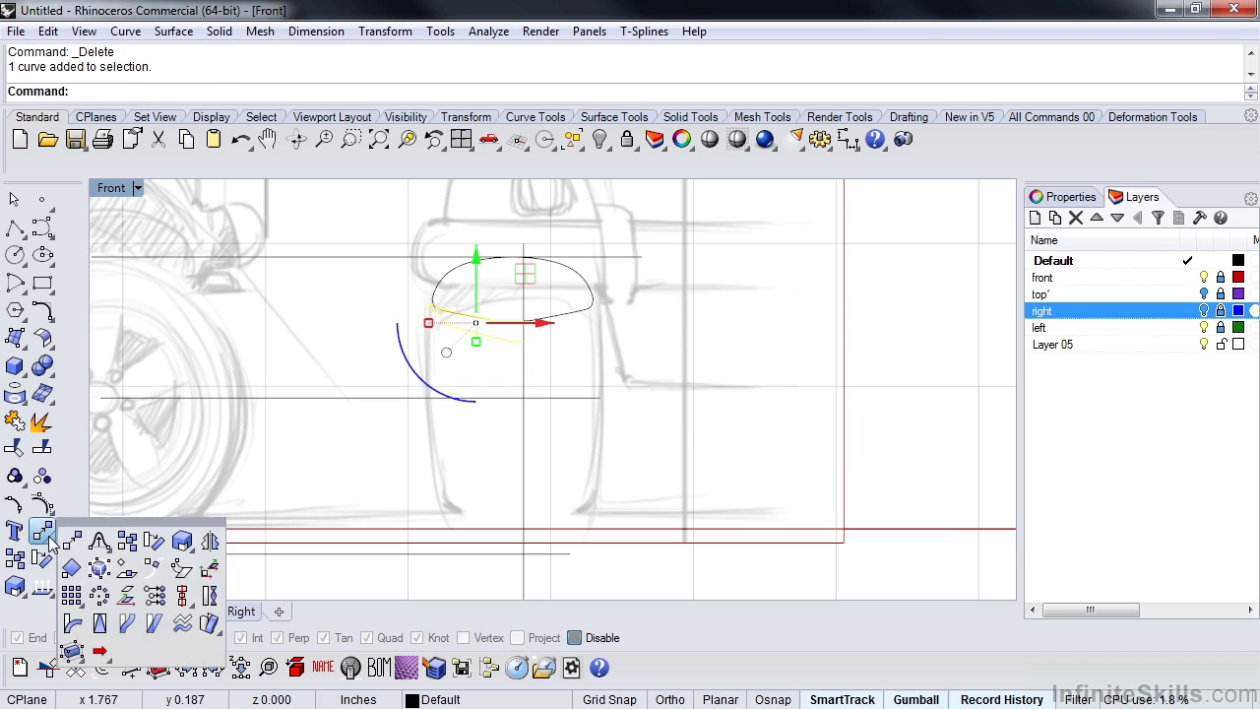
left_click(210, 541)
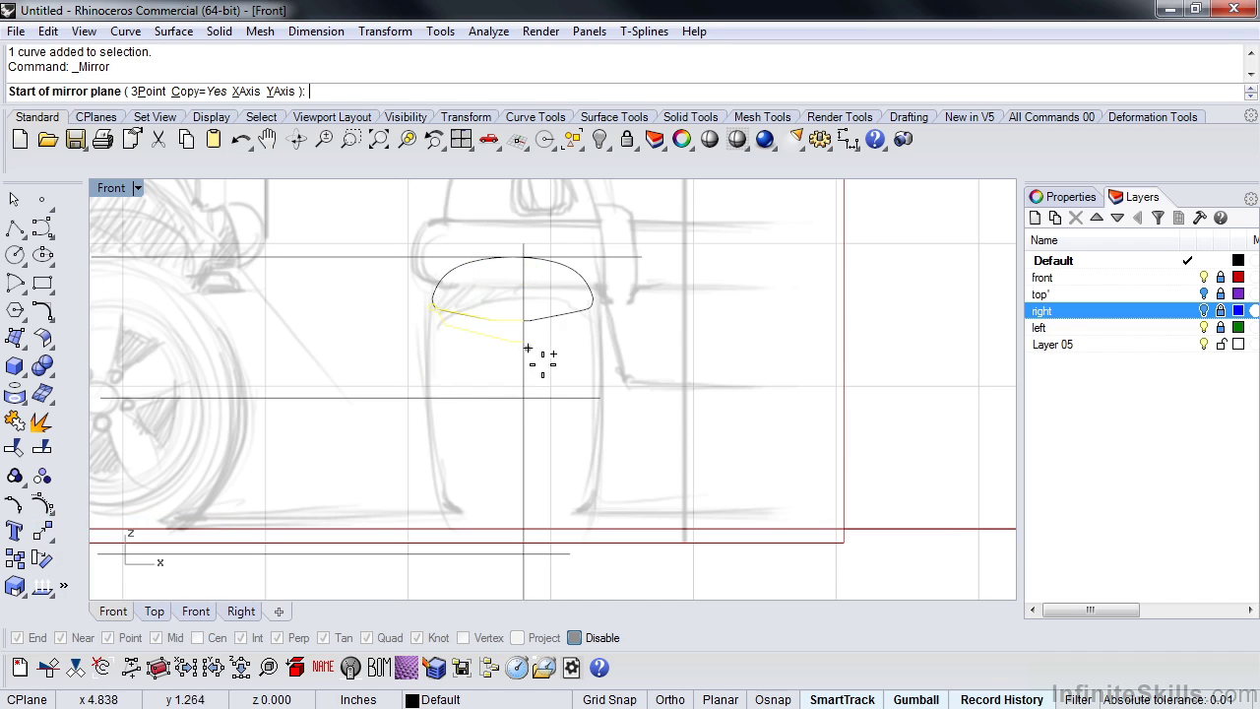
left_click(539, 356)
key("F8")
left_click(543, 332)
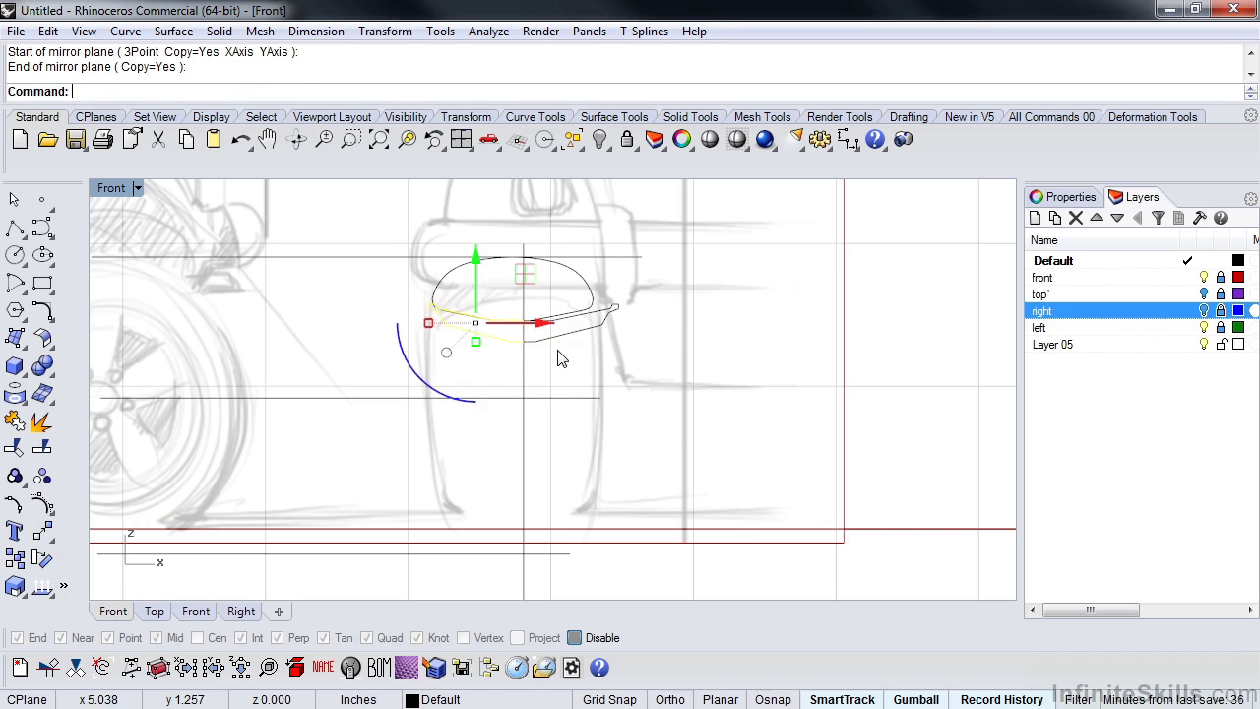
Step: Join the original and mirrored rim halves into one closed profile curve
scroll(562, 357, "up", 5)
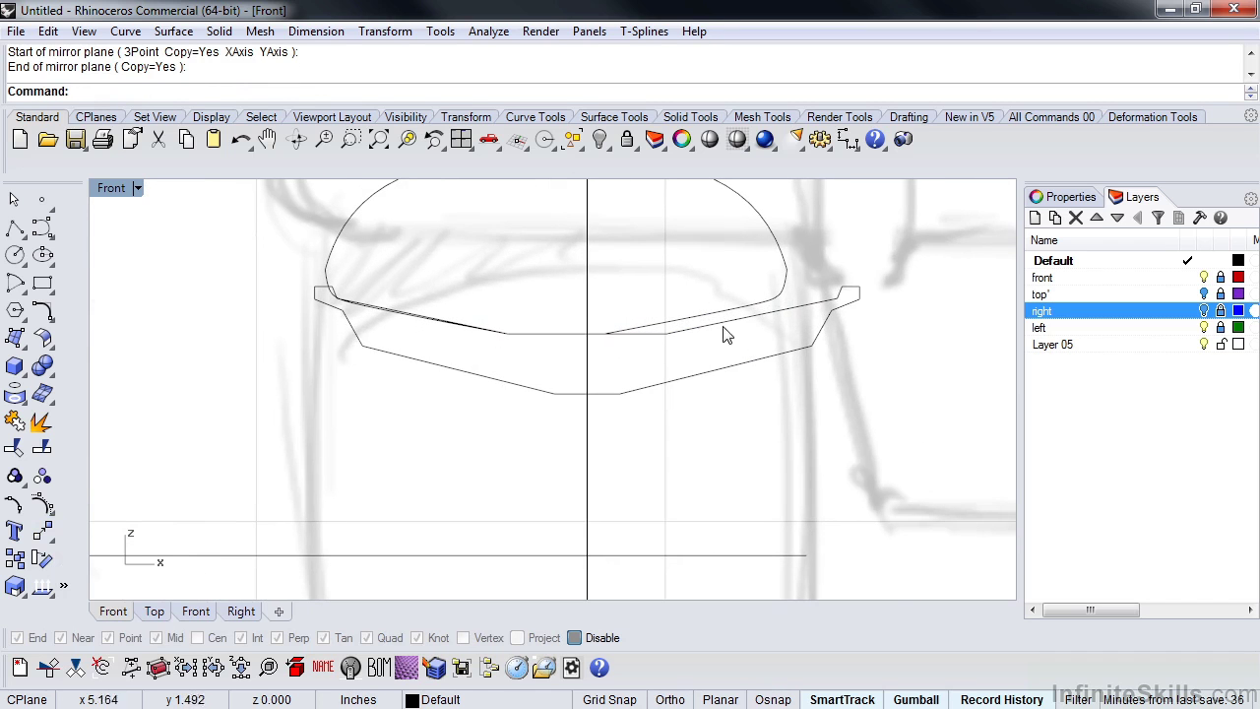
left_click(677, 342)
left_click(557, 396)
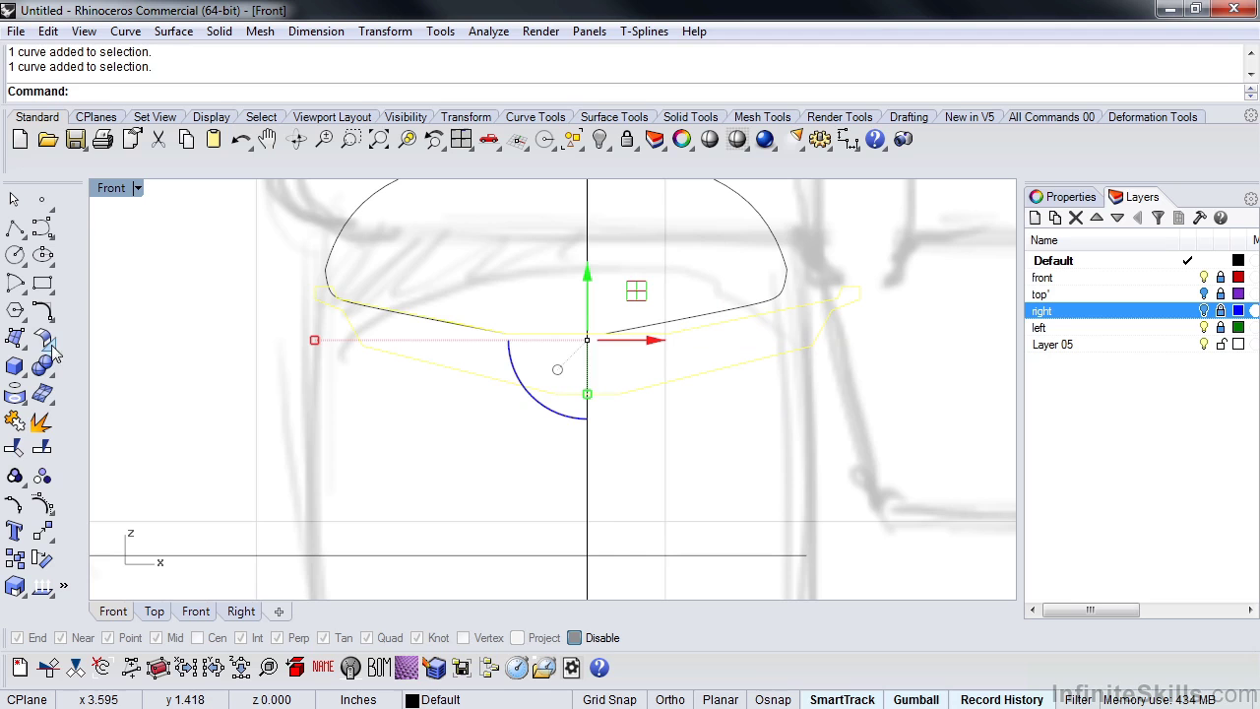
left_click(15, 420)
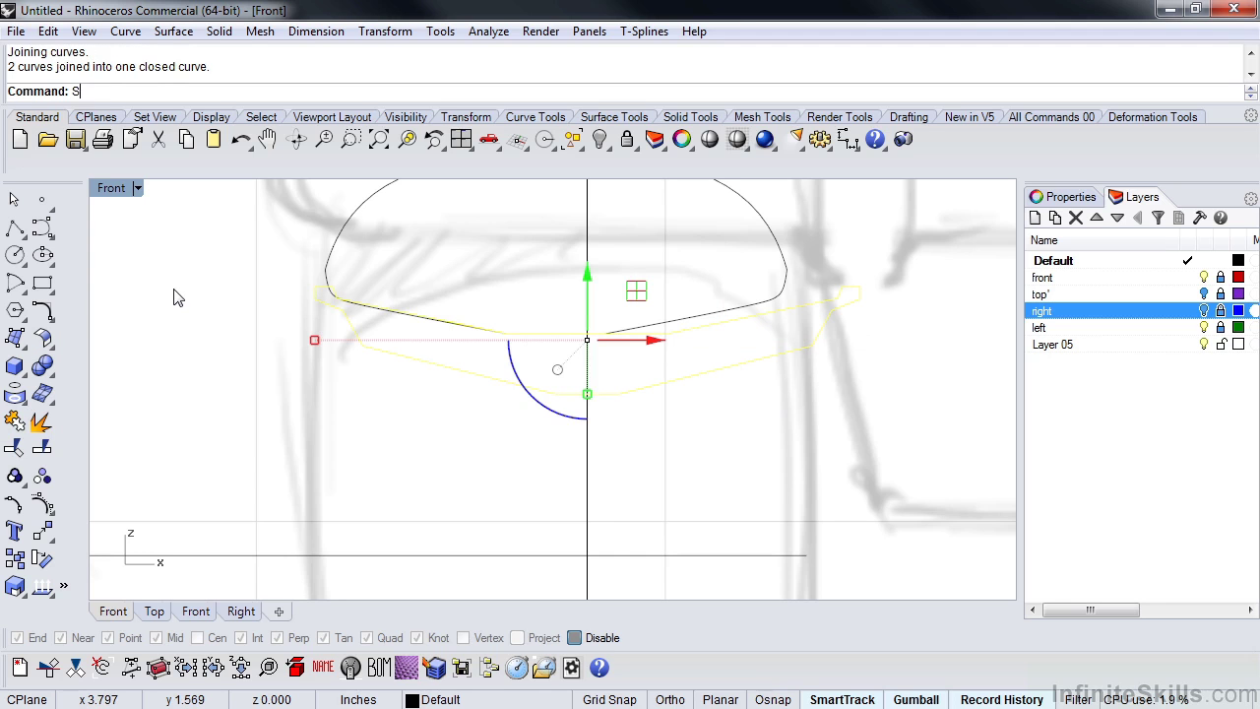
Step: Narrow the rim profile horizontally with Scale1D from its left lip until the right lip meets the tire's right corner
type("Scale1D")
key("Return")
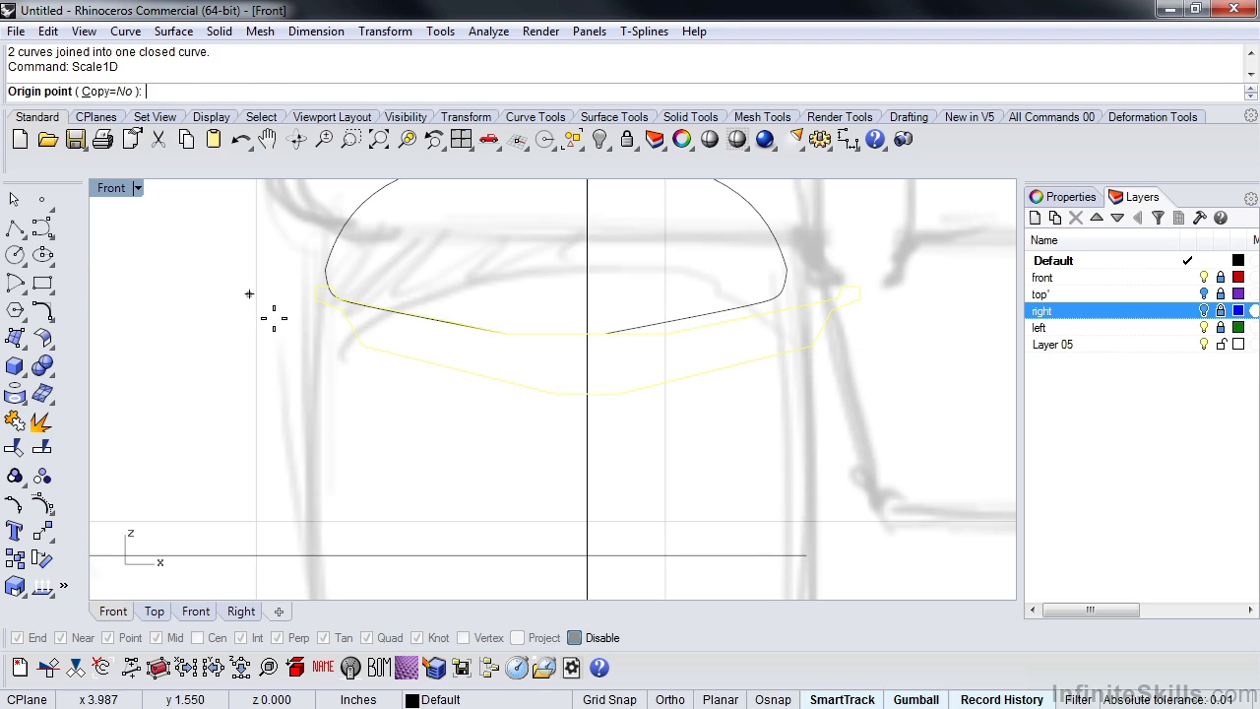
left_click(325, 317)
key("F8")
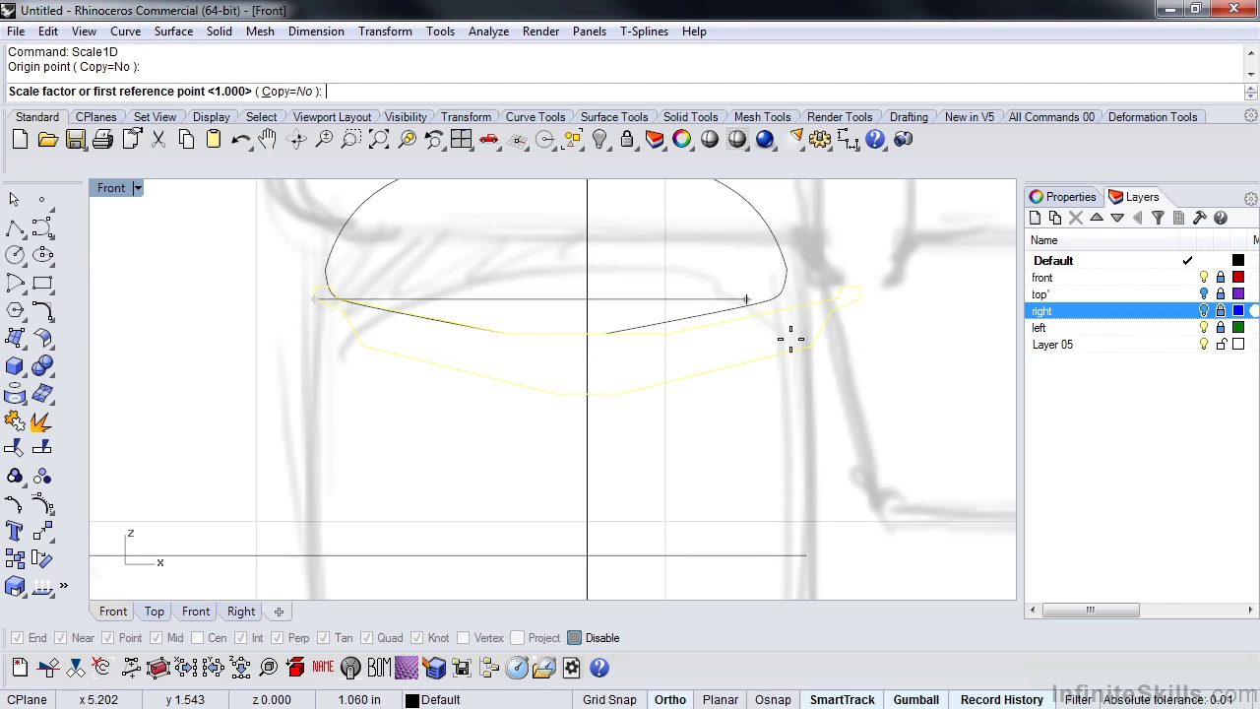
left_click(909, 317)
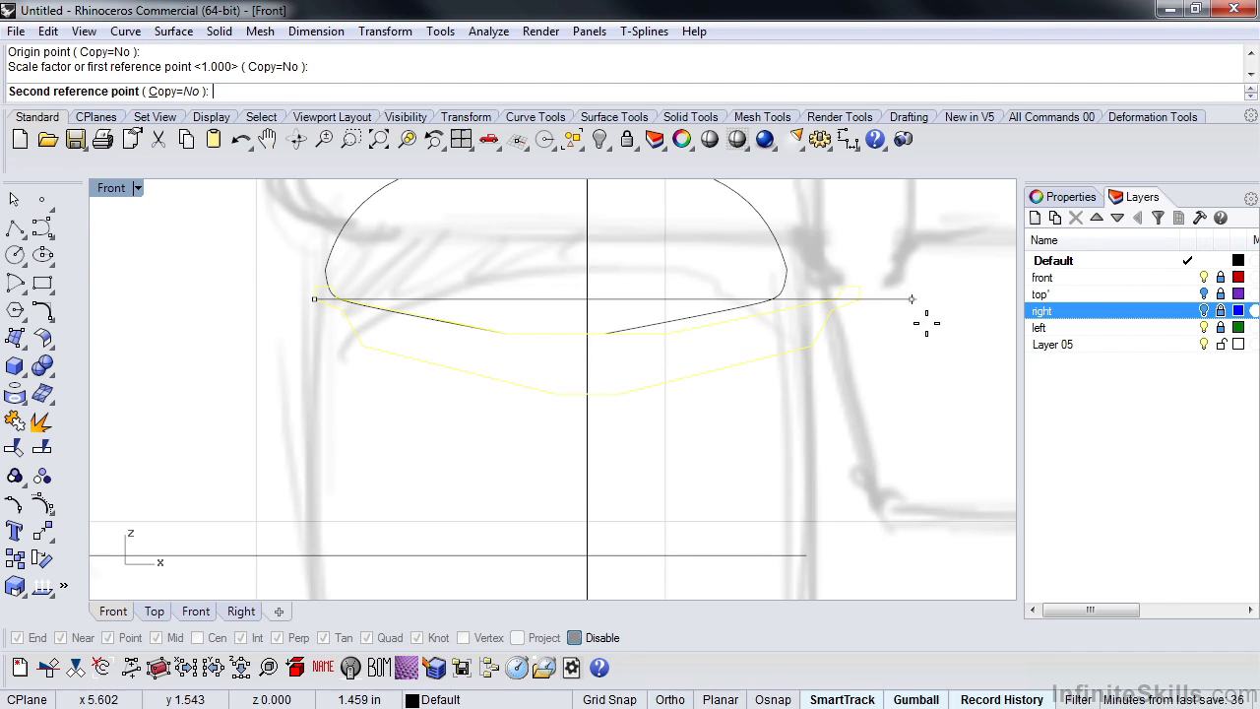
left_click(854, 321)
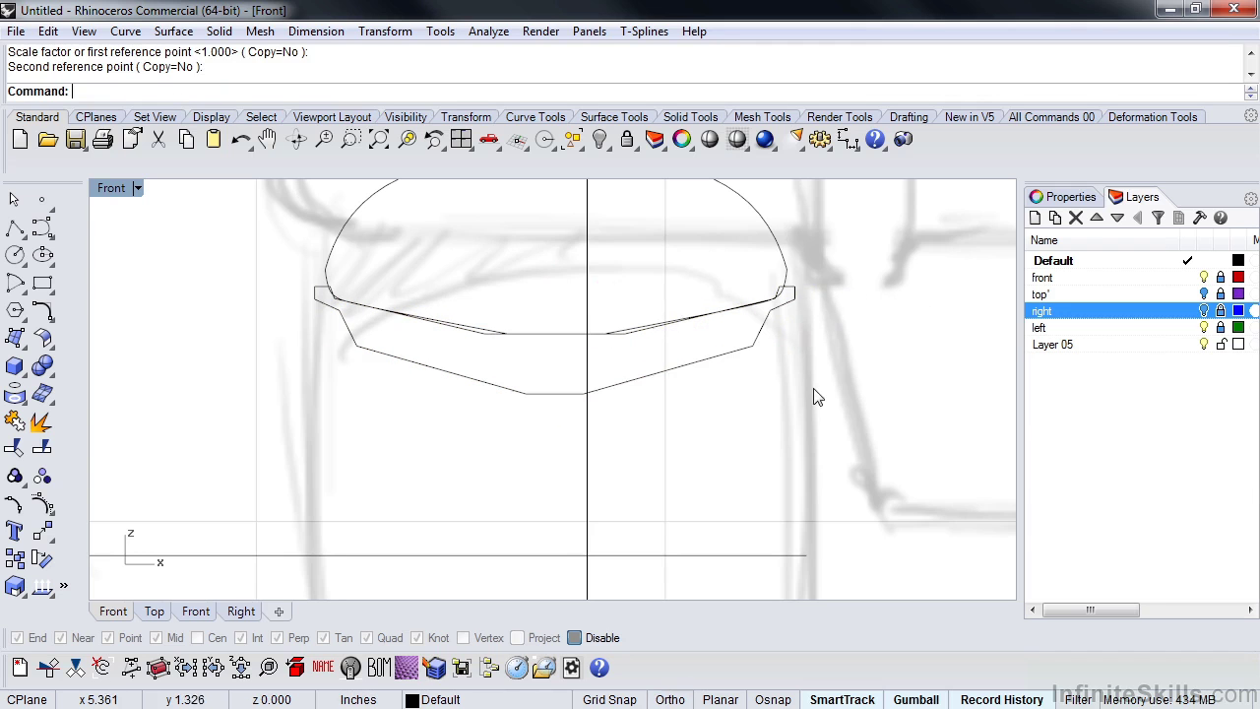
Step: Move the rim profile straight up by about 0.01 in so it fits against the tire's inner edge
left_click(552, 391)
left_click_drag(558, 283, 555, 275)
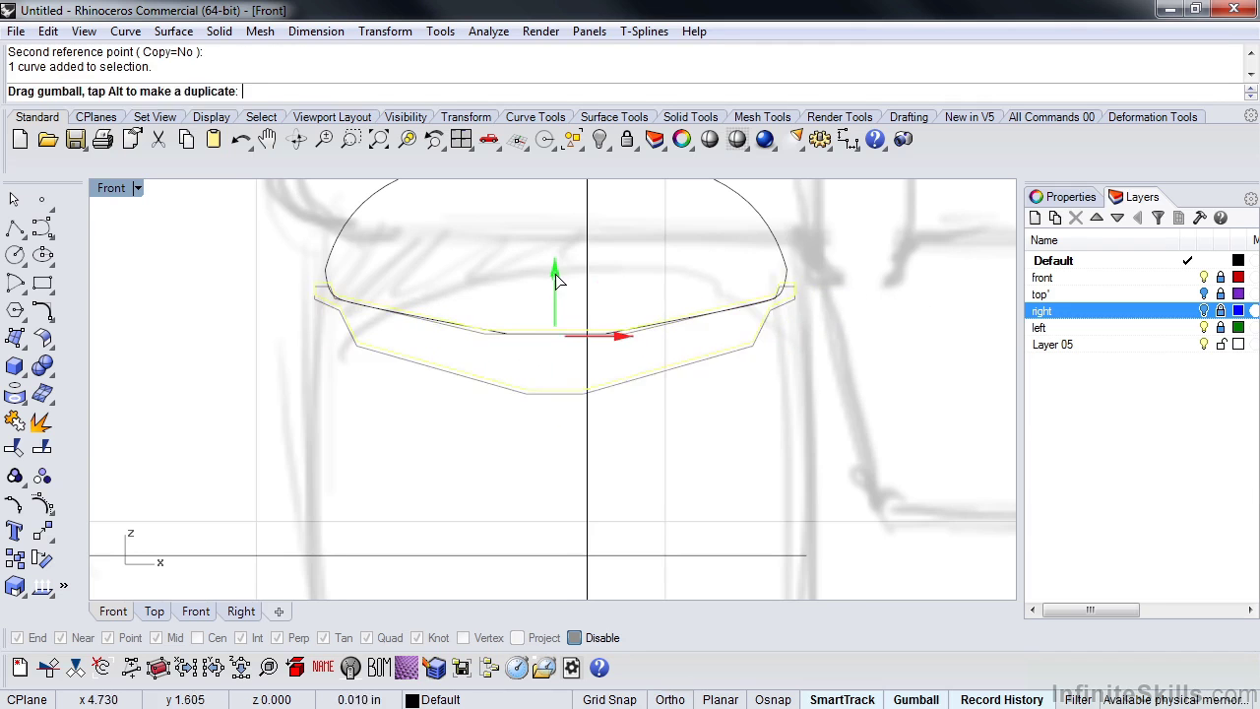
left_click(467, 343)
right_click_drag(468, 343, 417, 352)
scroll(417, 351, "up", 2)
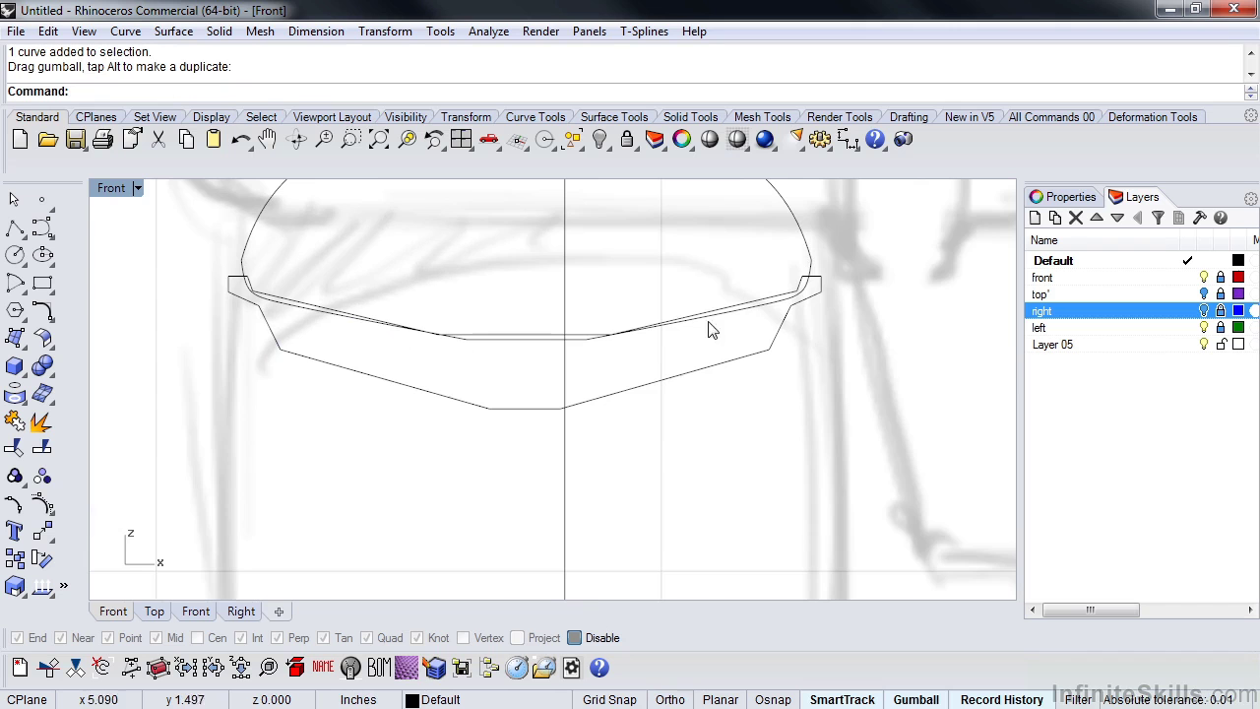
scroll(663, 374, "down", 3)
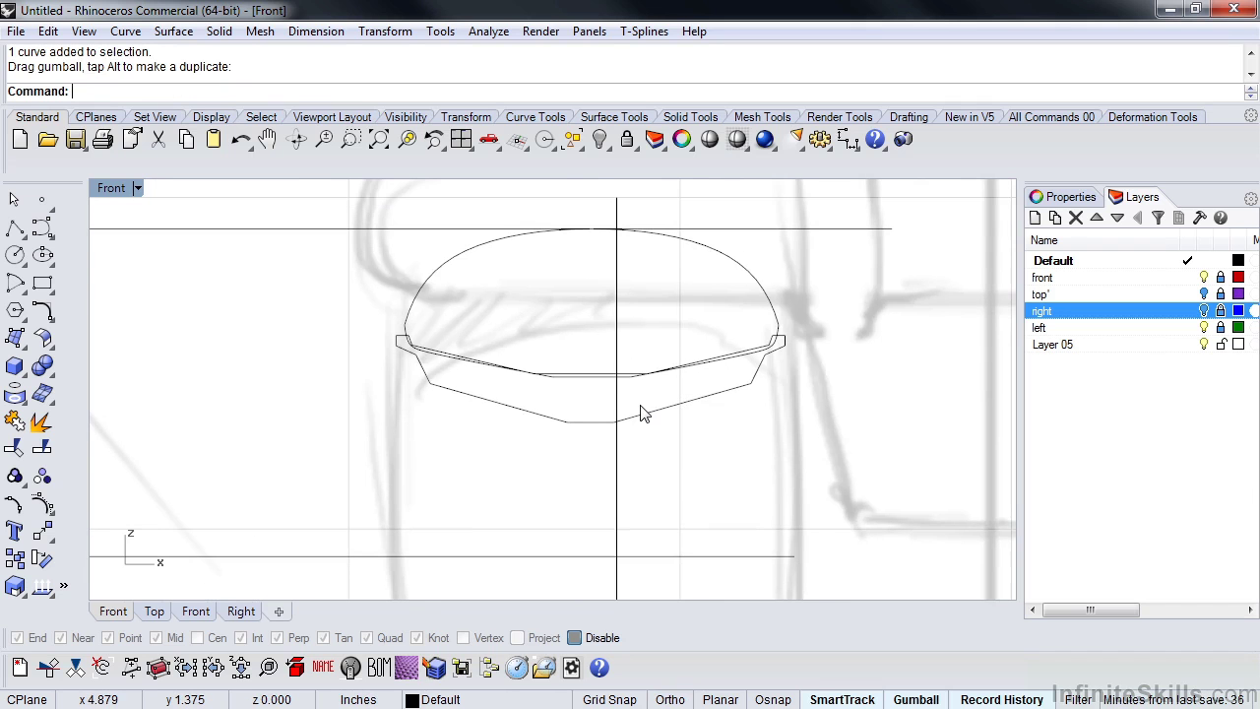
scroll(642, 402, "down", 4)
right_click_drag(671, 445, 629, 390)
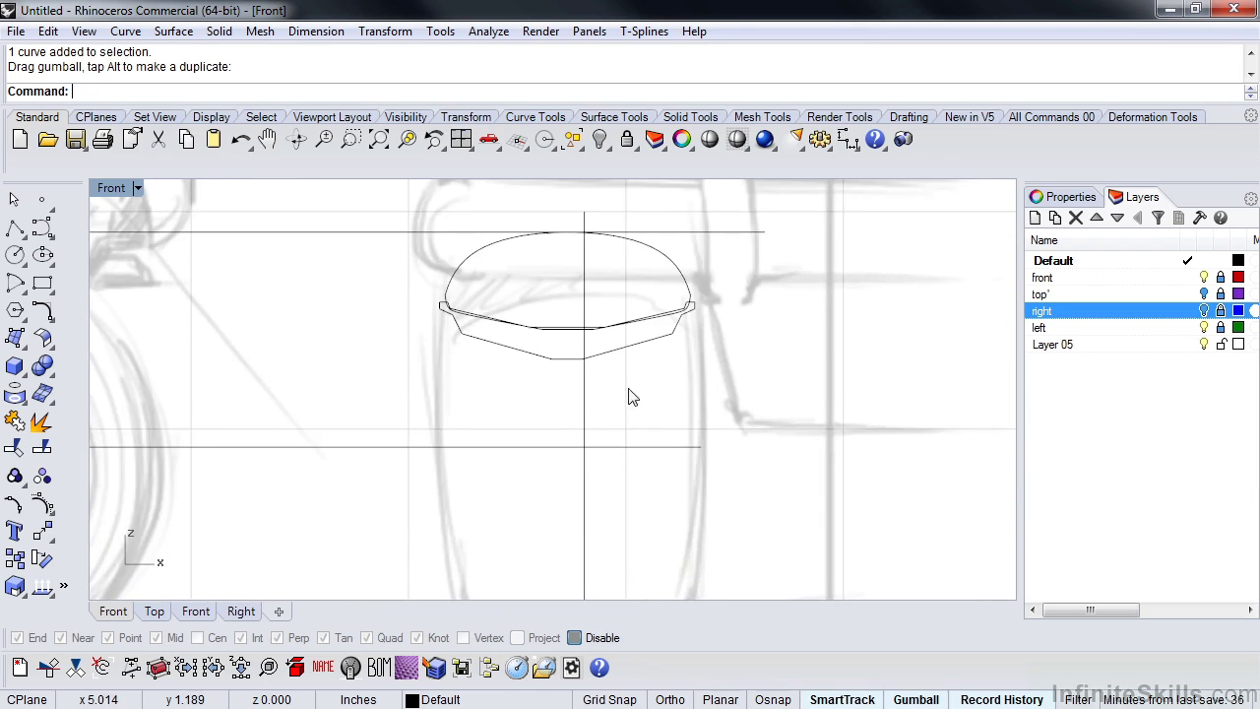
Step: Revolve the tire and rim profiles together through a full circle around the horizontal wheel-axis guide line in the Perspective view
right_click_drag(500, 401, 743, 384)
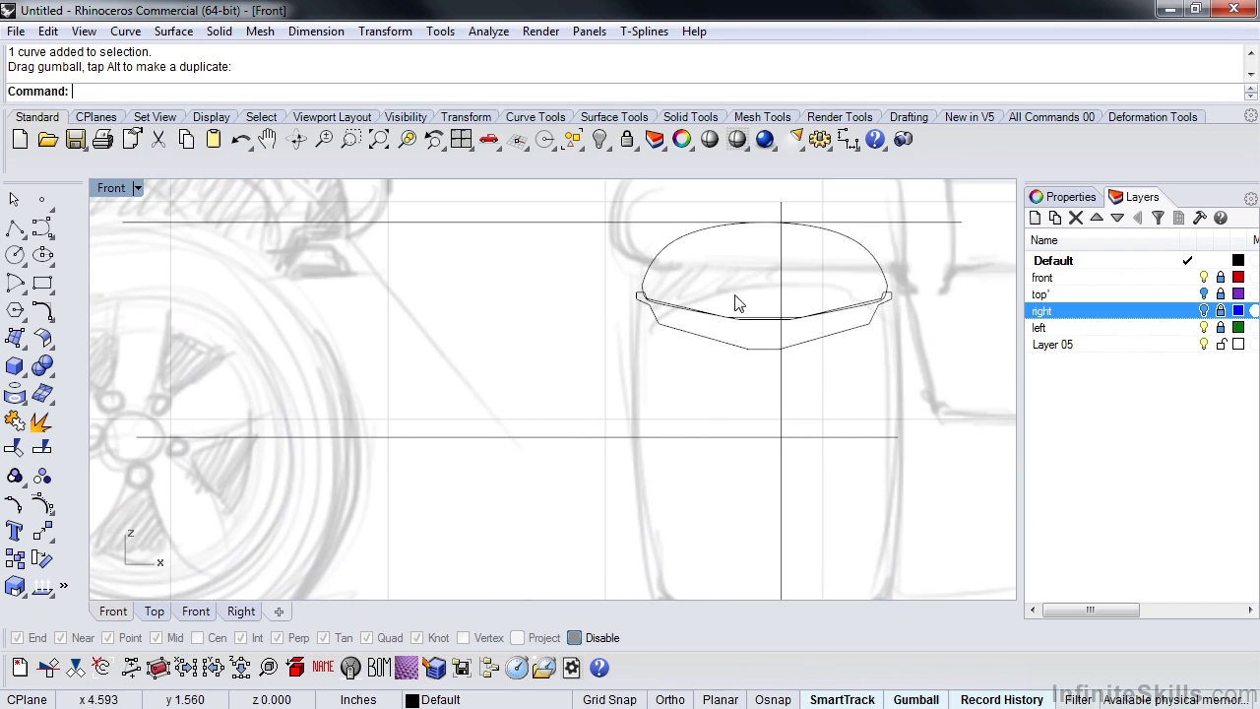
left_click_drag(744, 278, 692, 374)
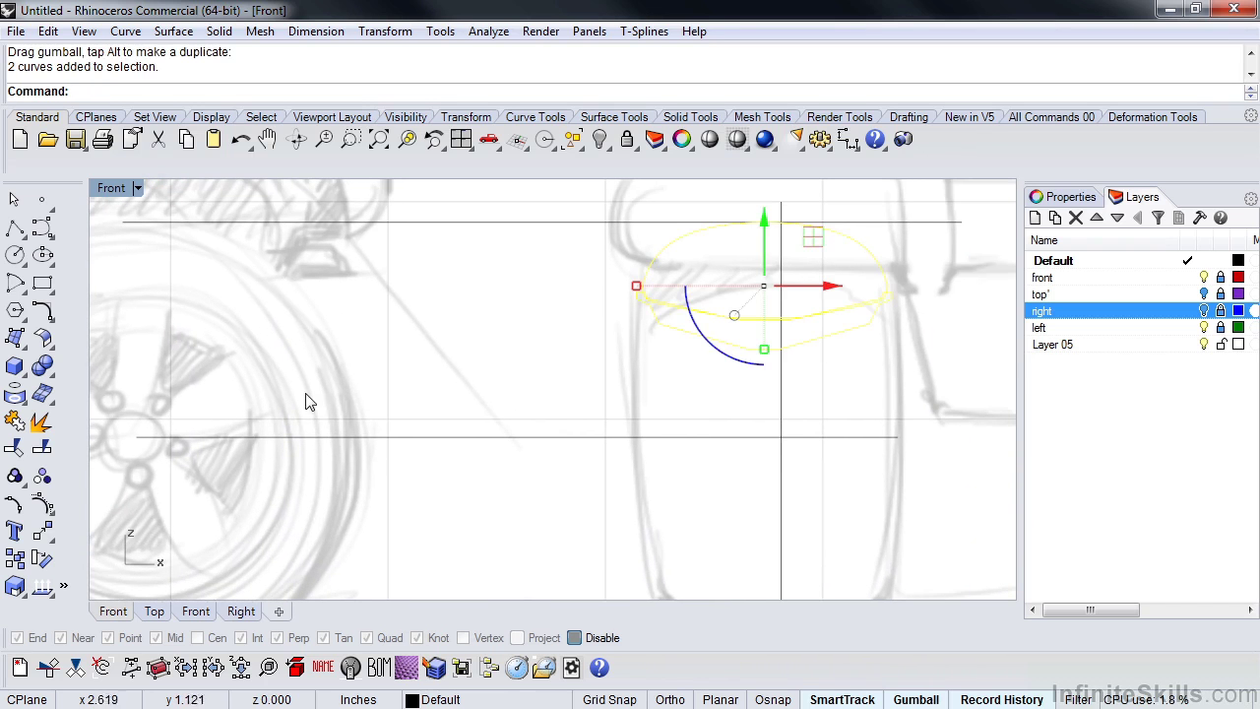
type("p")
key("Return")
right_click_drag(537, 421, 640, 397)
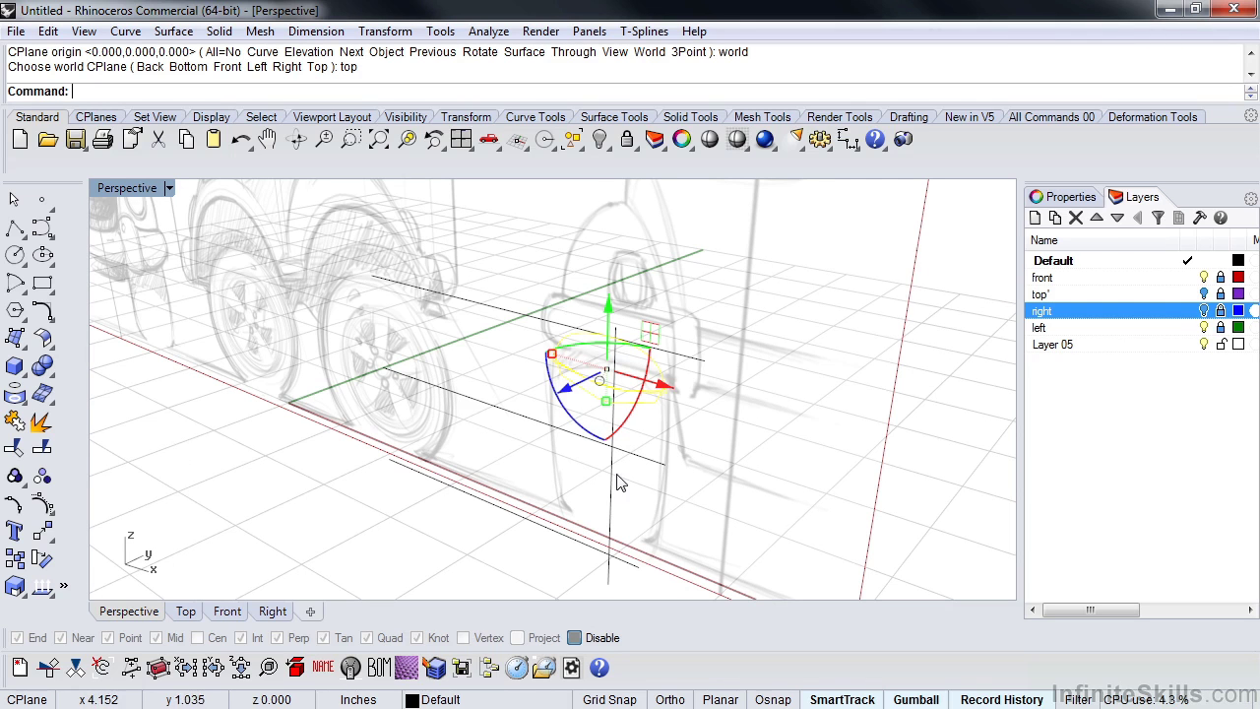
left_click(24, 347)
left_click(71, 430)
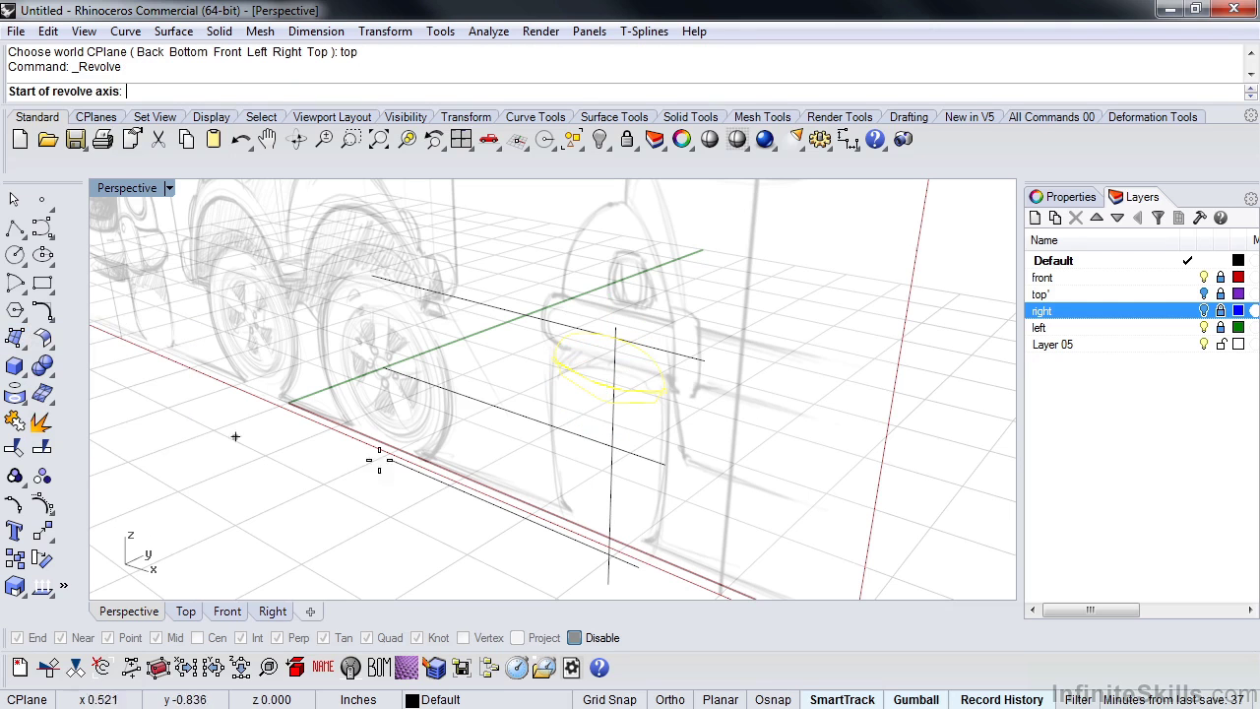
left_click(529, 417)
left_click(670, 469)
left_click(676, 476)
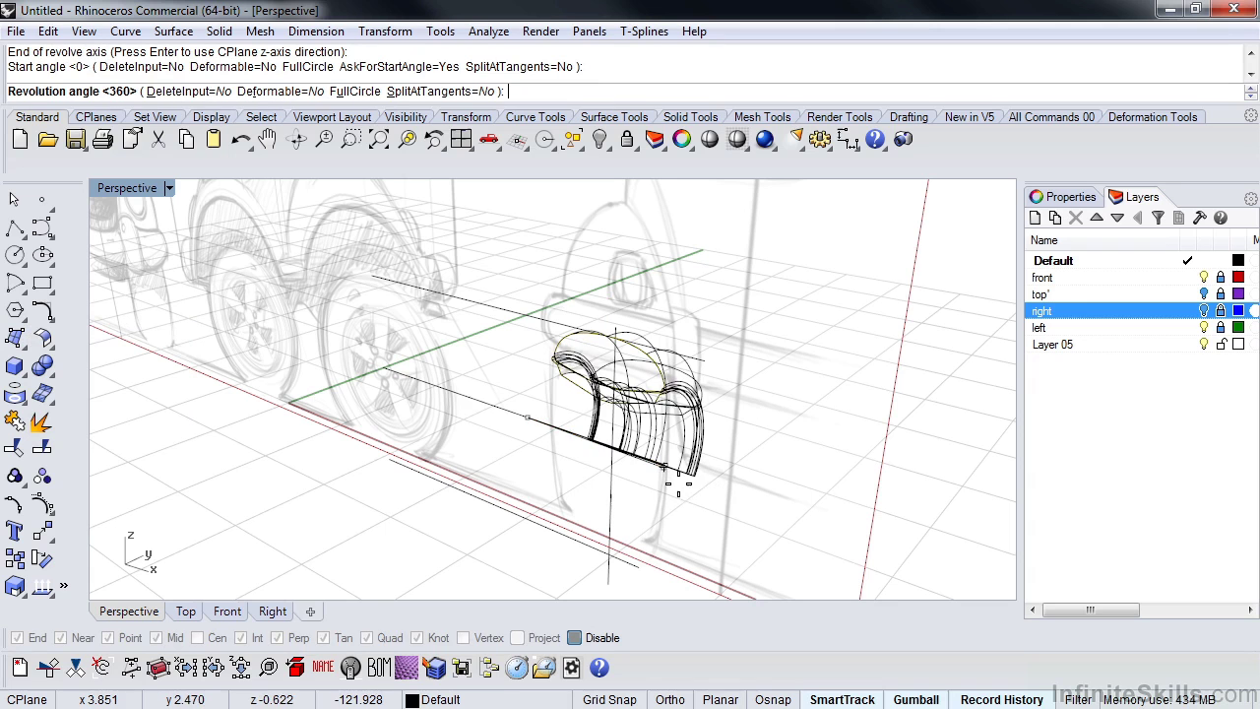
left_click(354, 92)
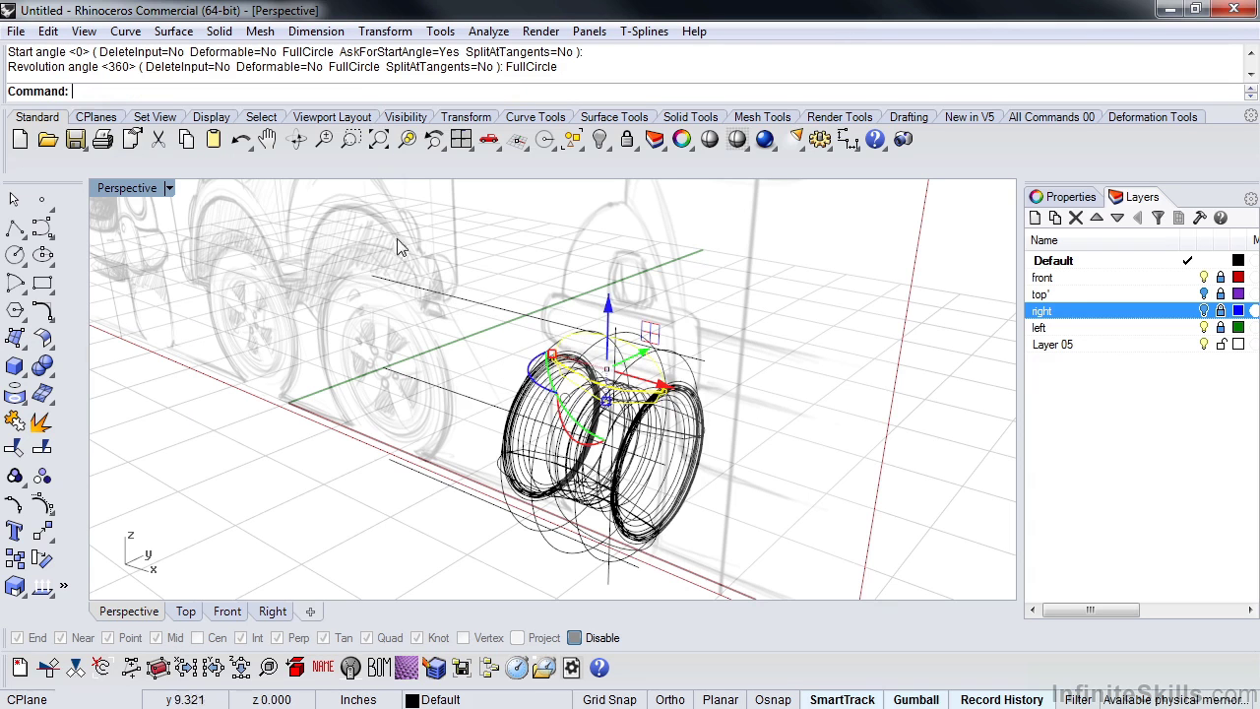
key("Return")
key("Escape")
Step: Set the Perspective view to Shaded display and inspect the revolved tire and rim from both sides
middle_click(407, 515)
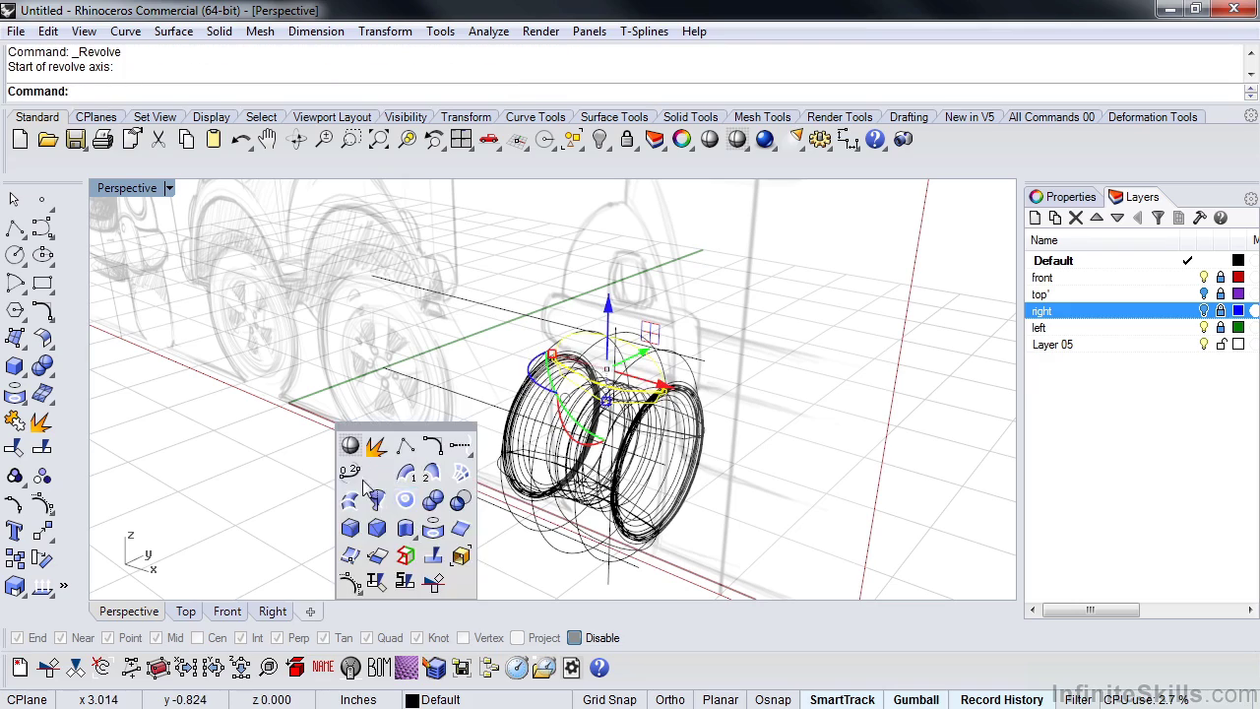
left_click(350, 445)
mouse_move(411, 534)
right_mouse_down()
mouse_move(610, 448)
mouse_move(655, 521)
mouse_move(537, 557)
mouse_move(413, 560)
mouse_move(525, 540)
right_mouse_up()
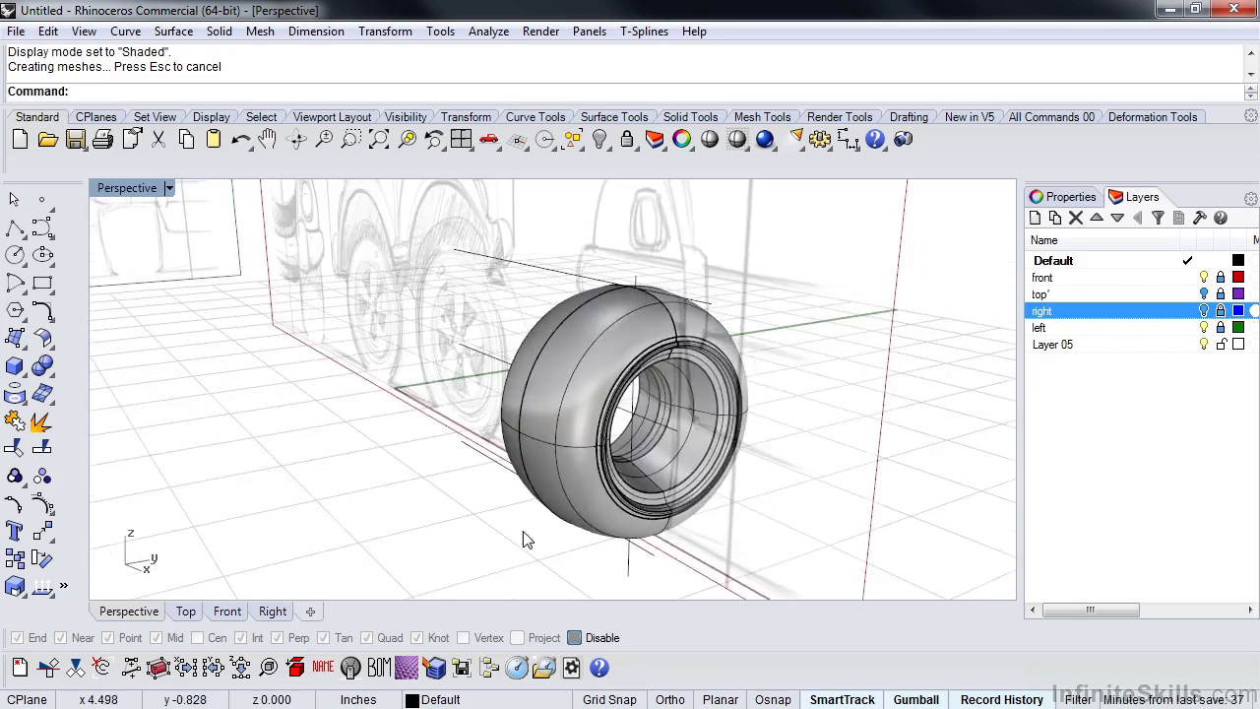
scroll(524, 540, "up", 5)
right_click_drag(465, 507, 479, 534)
scroll(478, 527, "down", 4)
scroll(444, 387, "up", 4)
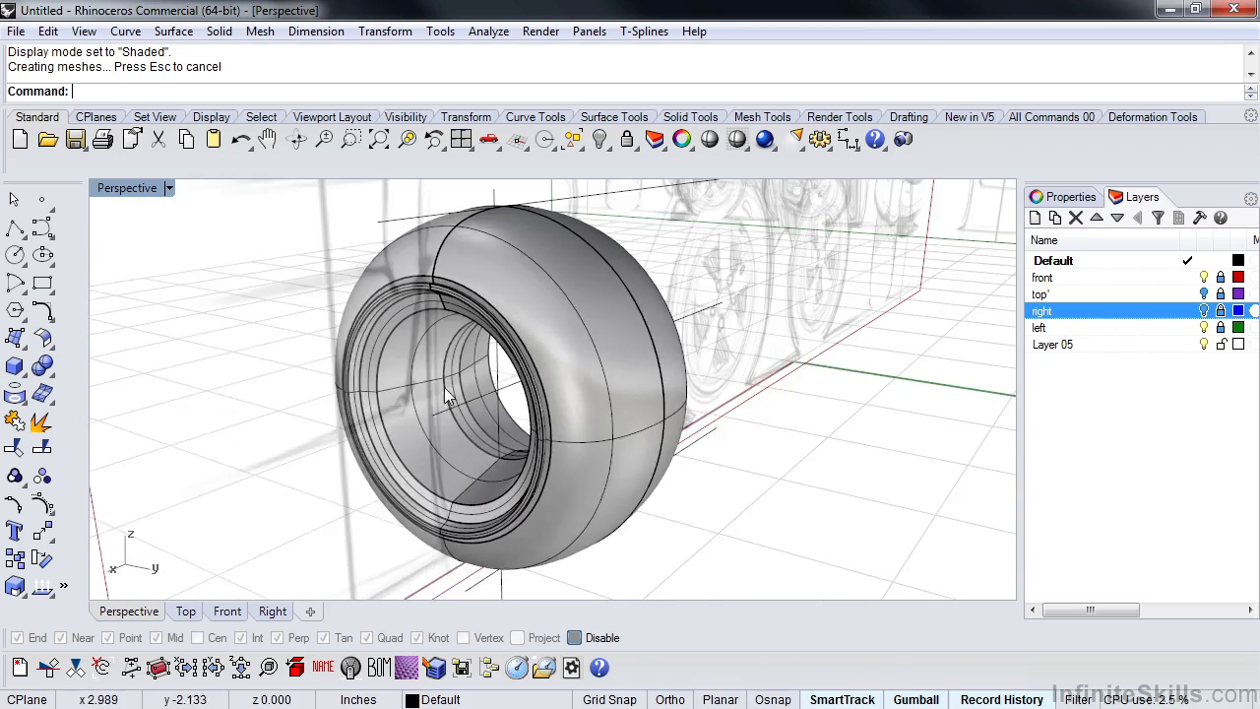
scroll(449, 364, "down", 5)
right_click_drag(468, 425, 590, 519)
Step: Rotate the tire and rim solids together by 90 degrees about the vertical axis
left_click(556, 482)
left_click(601, 509, "shift")
scroll(599, 508, "down", 4)
left_click(528, 415)
type("90")
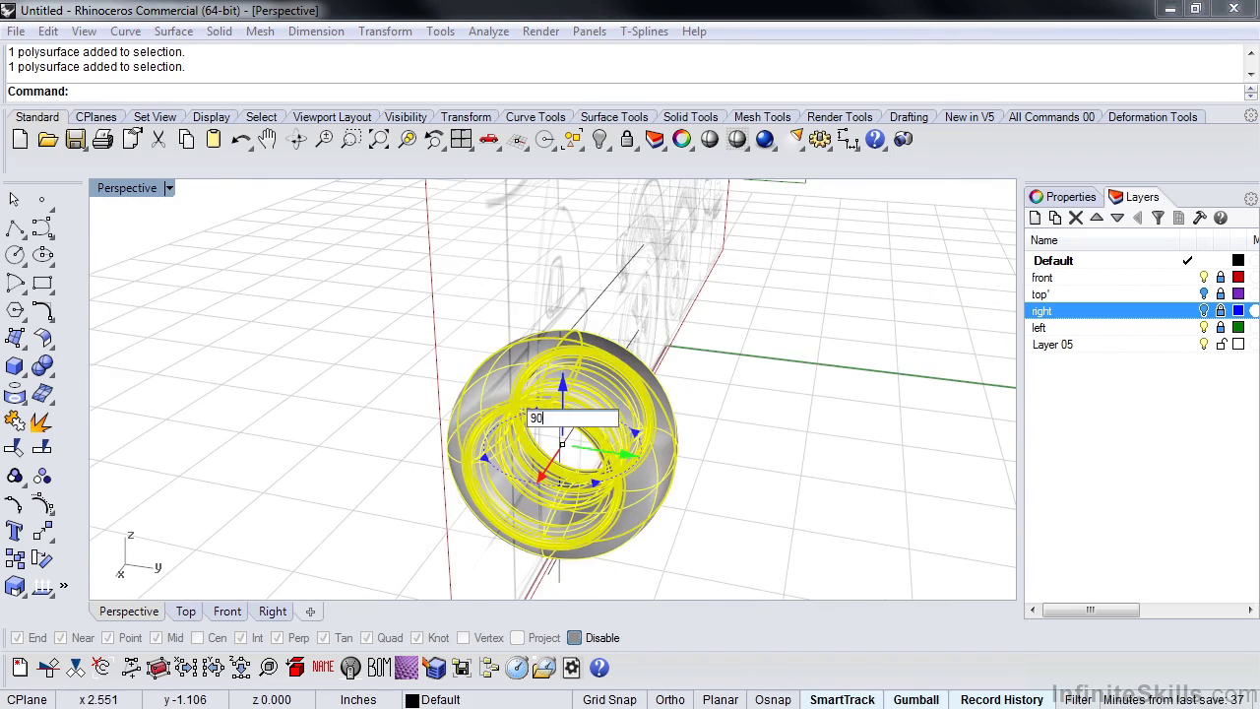
key("Return")
Step: Move the wheel horizontally onto the side sketch's right-hand wheel in the Front view and enlarge it slightly to match
key("ctrl+F2")
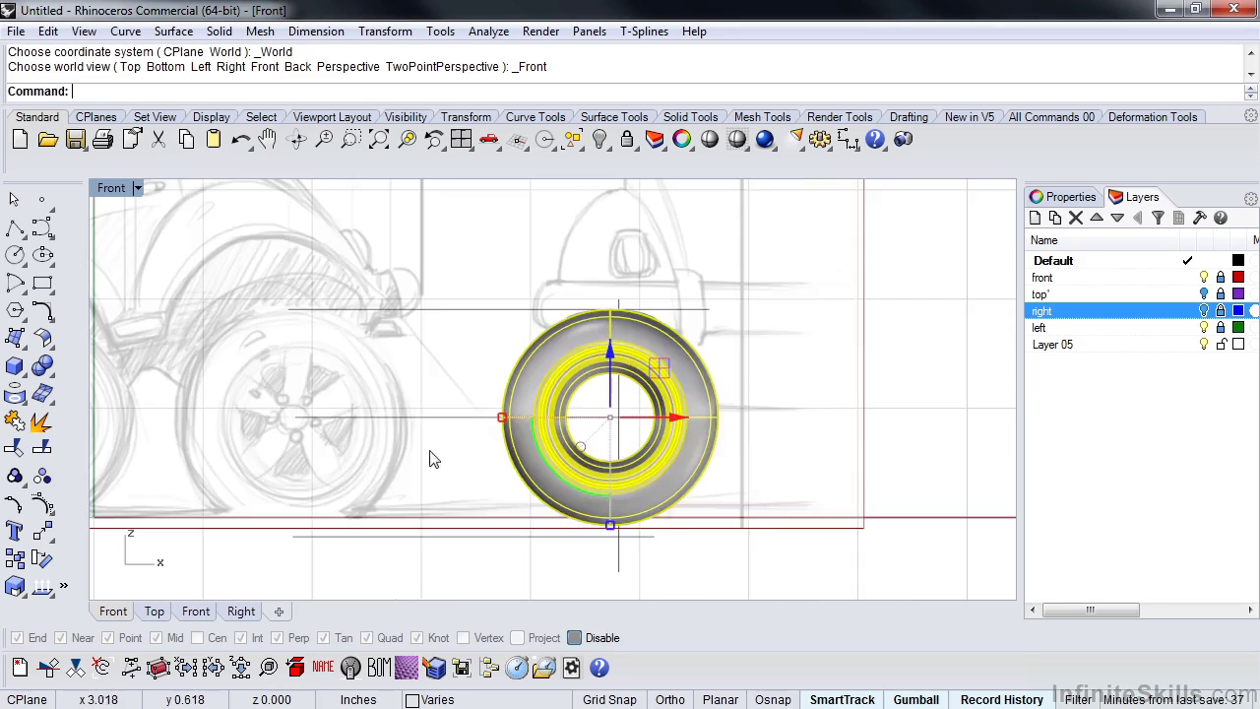
scroll(536, 460, "down", 2)
right_click_drag(576, 468, 710, 478)
left_click_drag(799, 440, 540, 448)
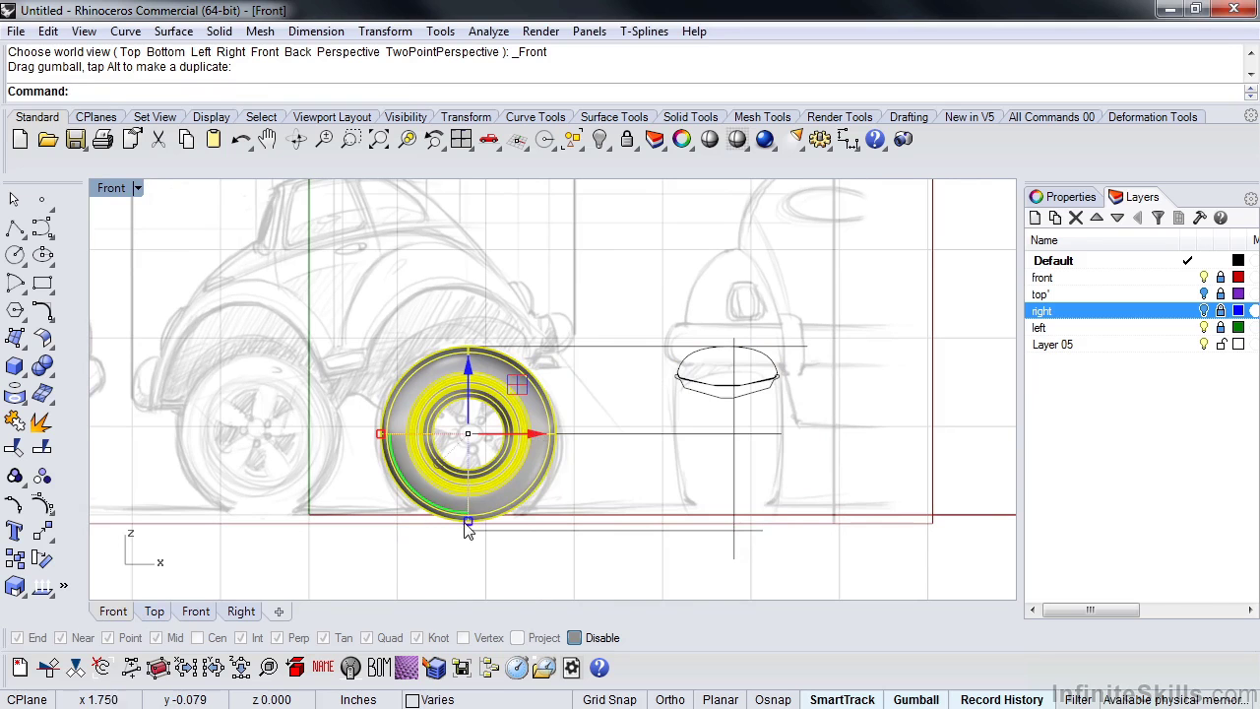
left_click_drag(469, 522, 472, 528, "shift")
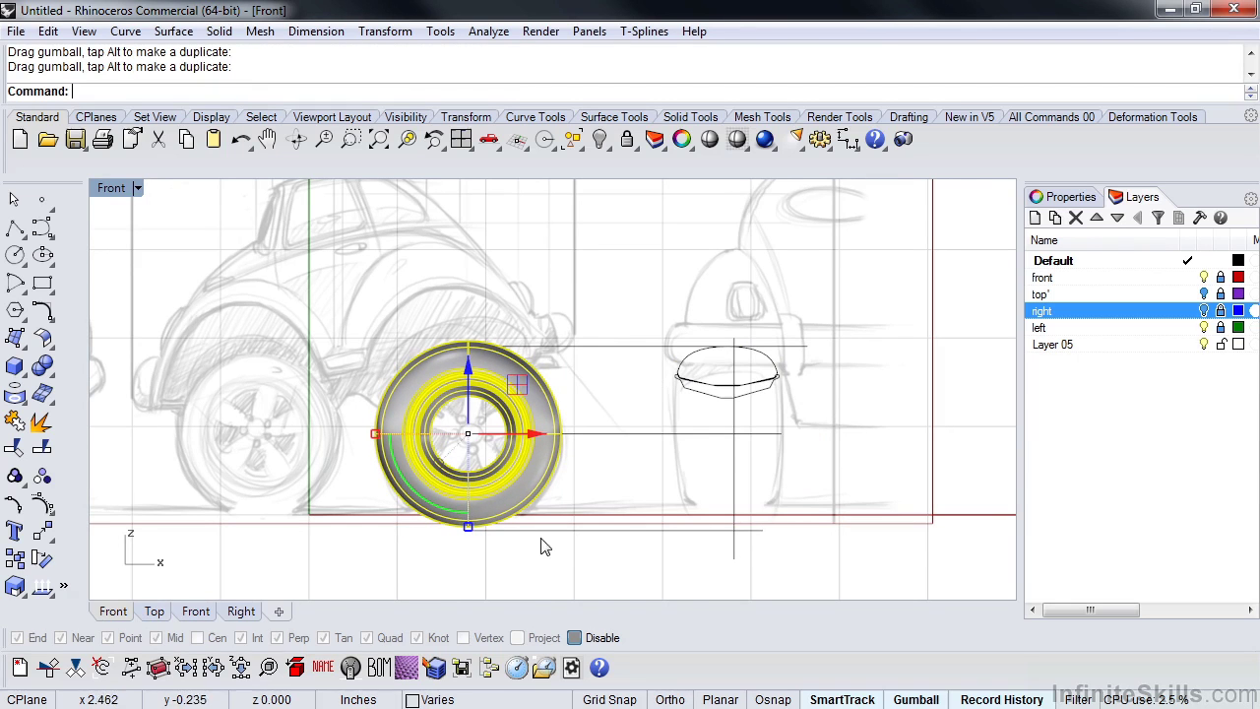
Step: Move the wheel along the Y axis in the Right view so it stands in front of the side sketch
key("ctrl+F3")
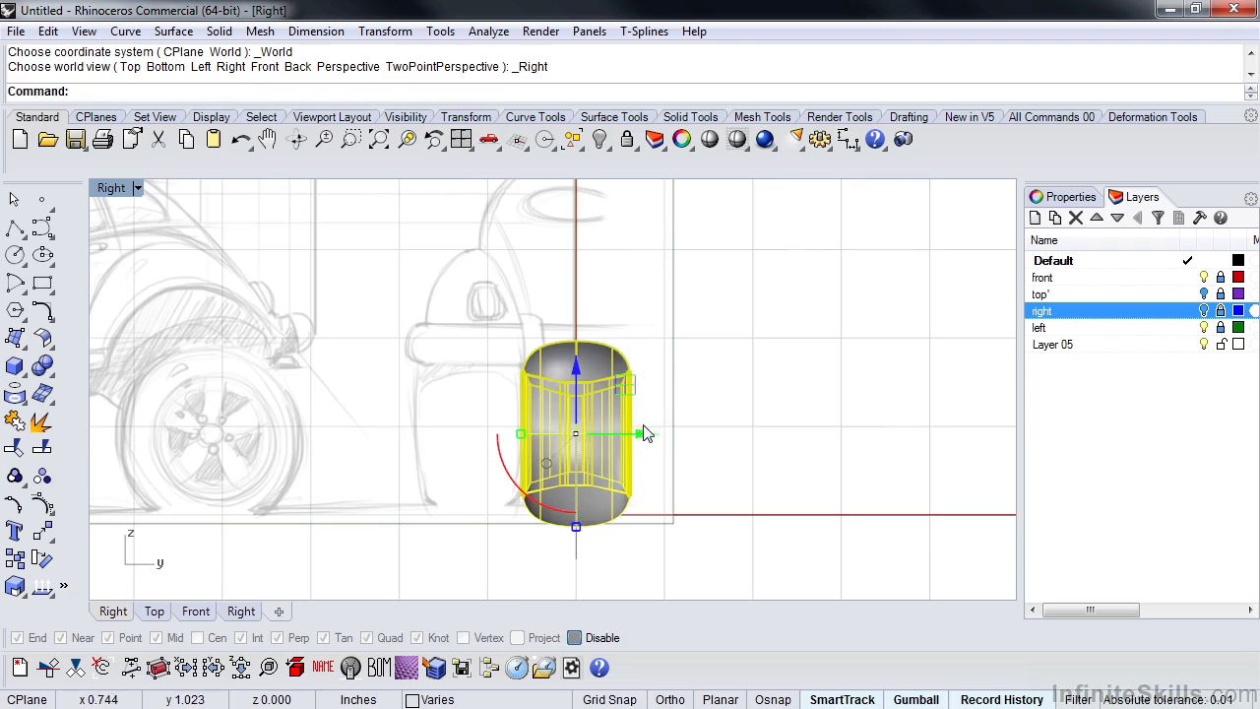
left_click_drag(645, 435, 539, 442)
key("ctrl+F4")
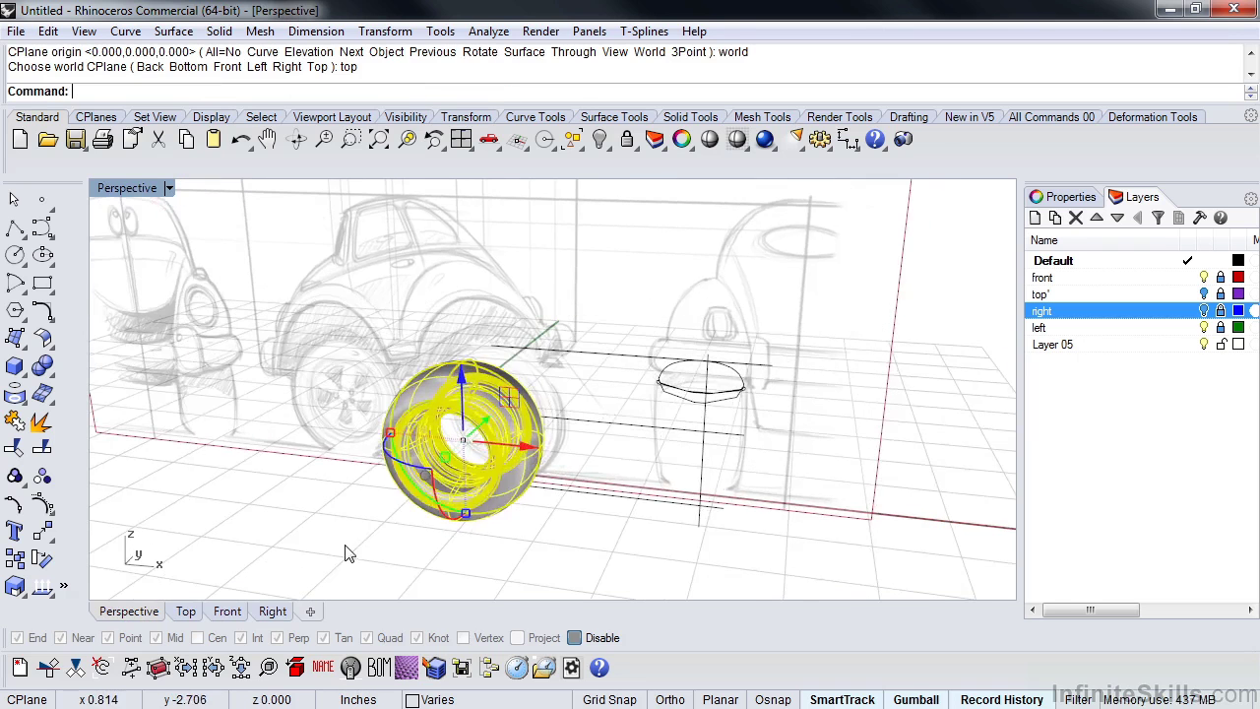
Step: Examine the placed wheel against the reference sketches from several angles in the Perspective view
left_click(344, 545)
right_click_drag(362, 561, 522, 540)
scroll(524, 539, "up", 2)
right_click_drag(531, 537, 708, 515, "shift")
mouse_move(768, 547)
right_mouse_down()
mouse_move(789, 542)
mouse_move(705, 547)
right_mouse_up()
right_click_drag(646, 478, 540, 426)
mouse_move(646, 381)
right_mouse_down()
mouse_move(494, 470)
mouse_move(716, 469)
right_mouse_up()
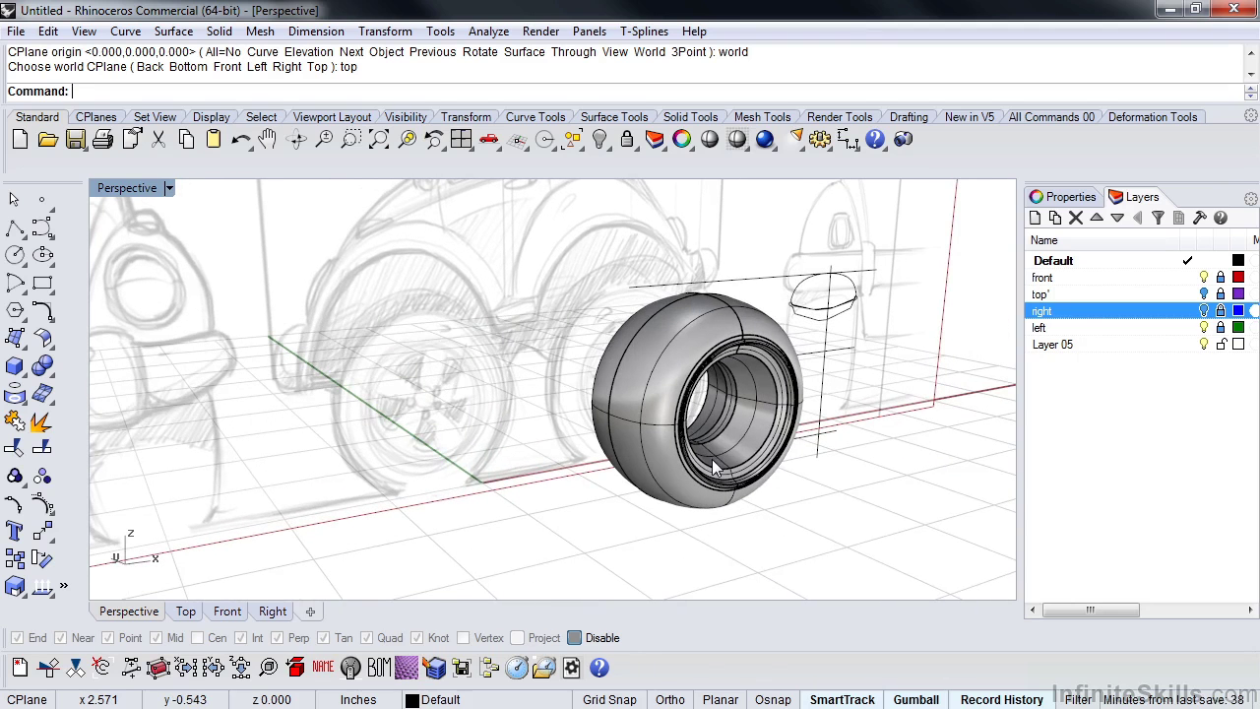